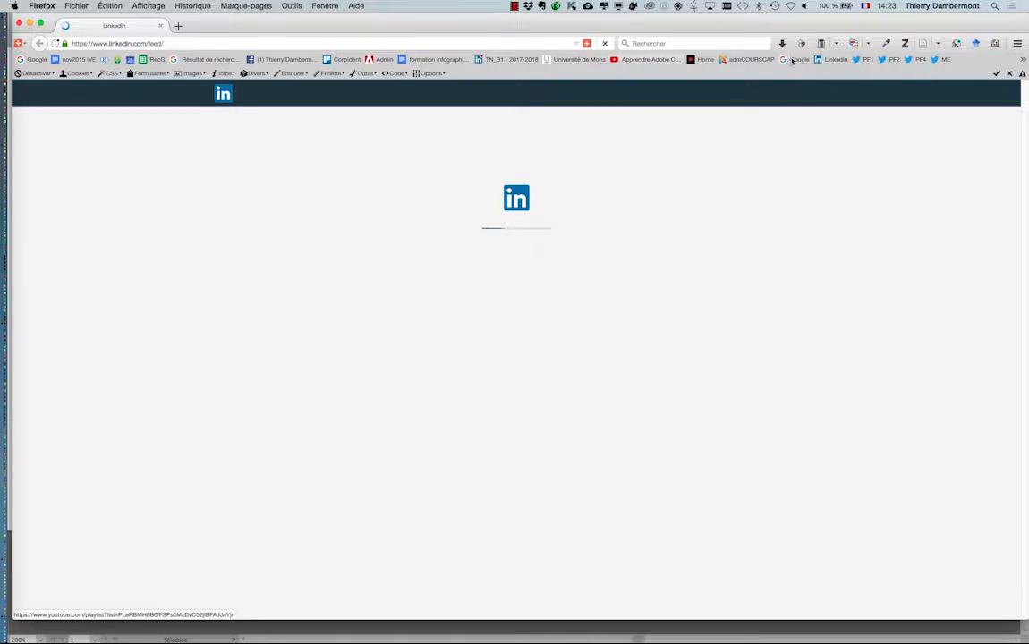
Step: Search Google Images for seamless pattern "public domain"
{"action": "left_click", "coordinate": [795, 59]}
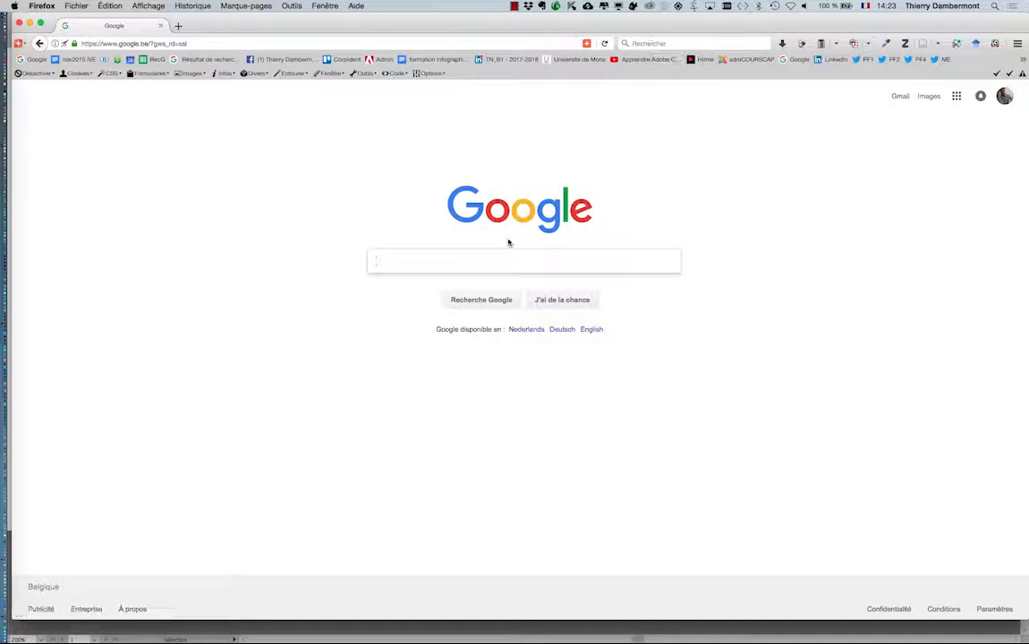
{"action": "type", "text": "seamless pattern"}
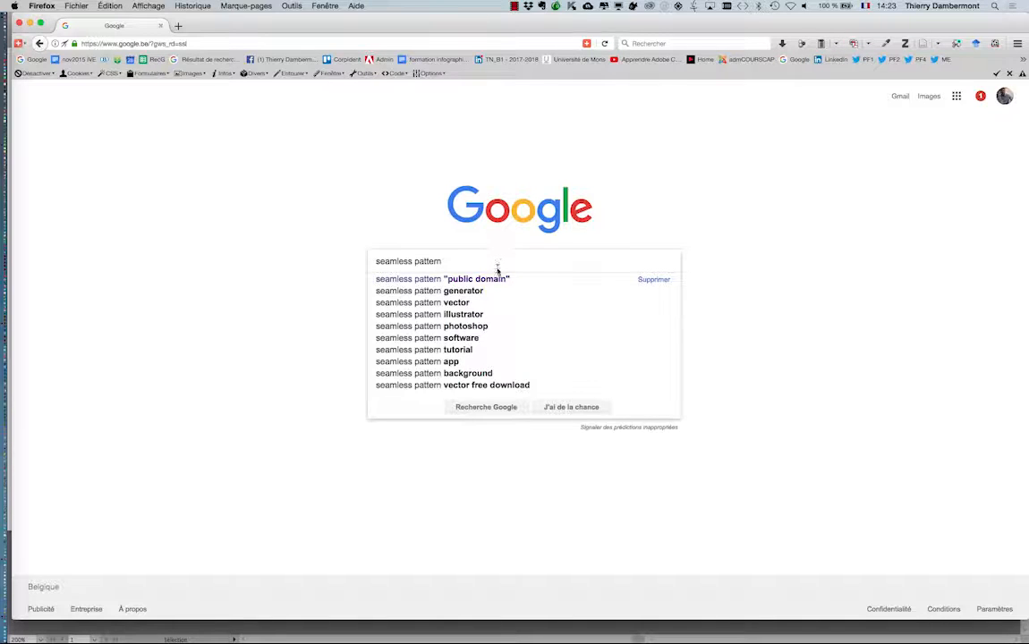
{"action": "left_click", "coordinate": [498, 279]}
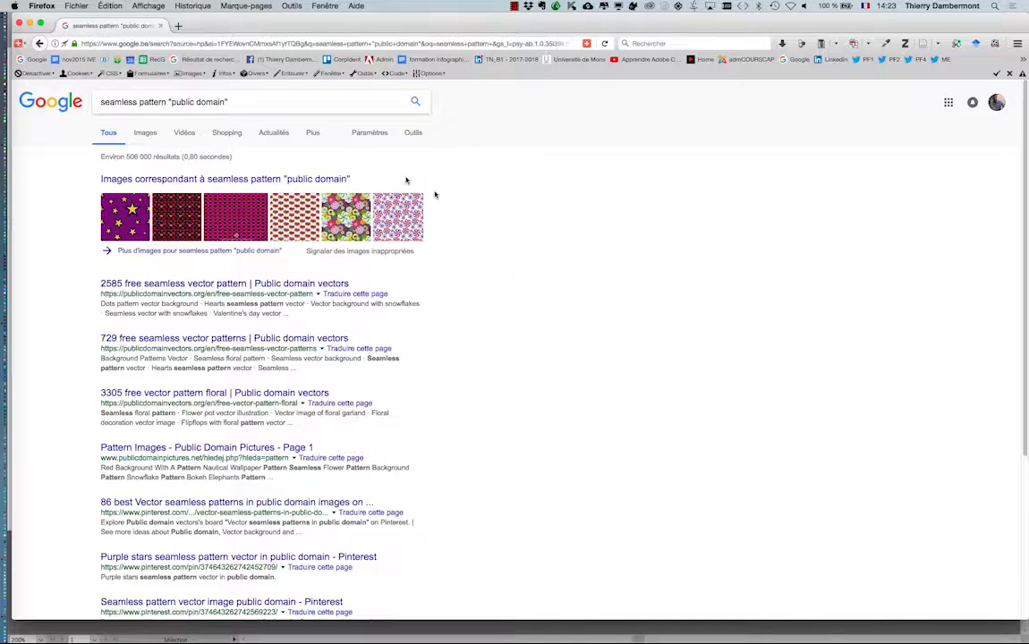
{"action": "left_click", "coordinate": [148, 133]}
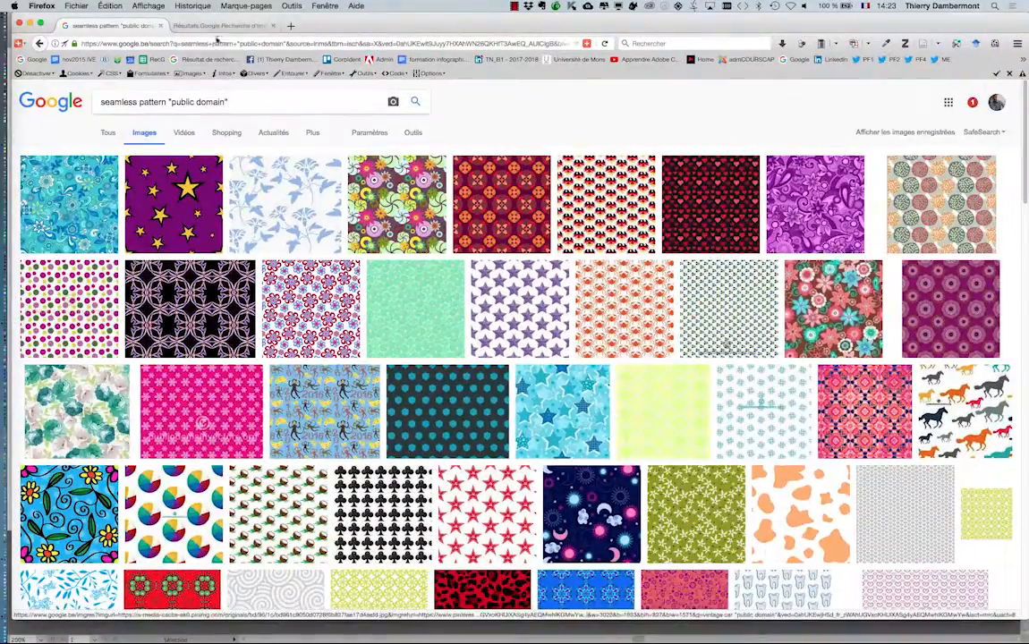
Step: Try to open the floral seamless pattern at full size, and return to the image results
{"action": "left_click", "coordinate": [215, 27]}
{"action": "left_click", "coordinate": [768, 304]}
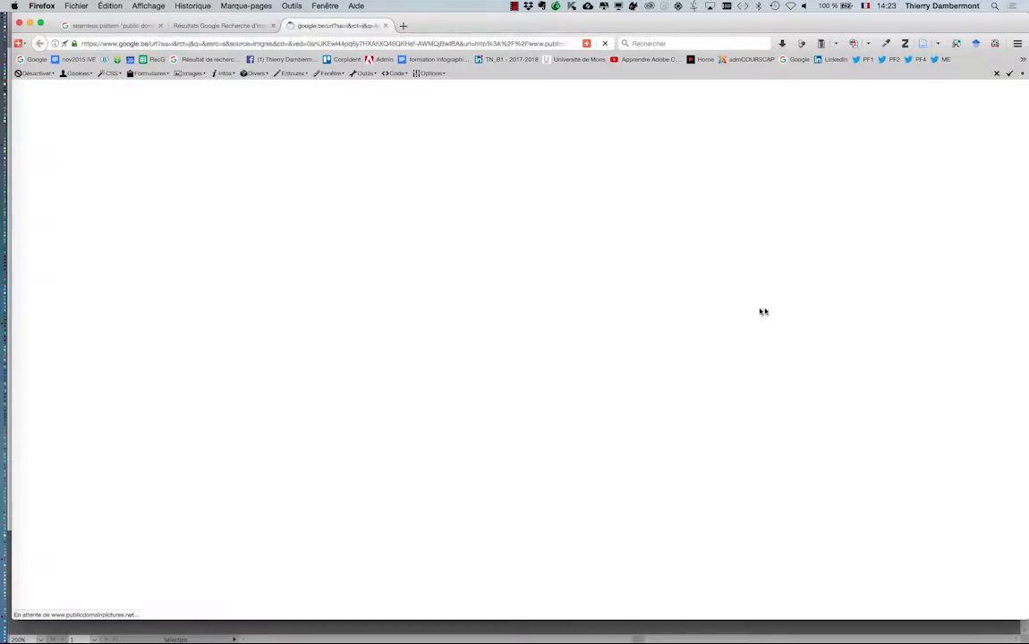
{"action": "left_click", "coordinate": [192, 26]}
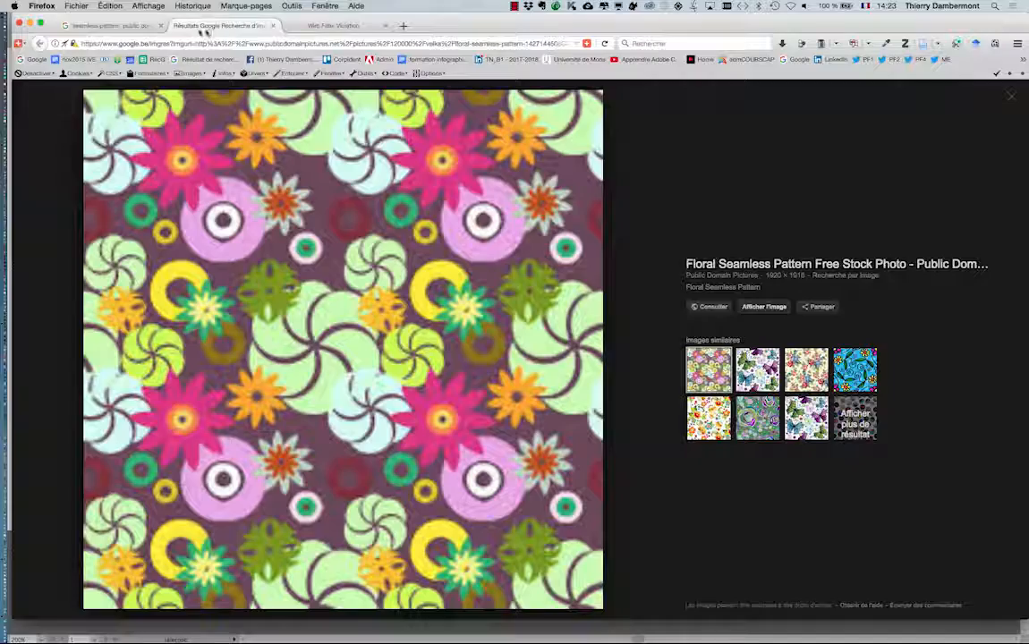
{"action": "left_click", "coordinate": [103, 25]}
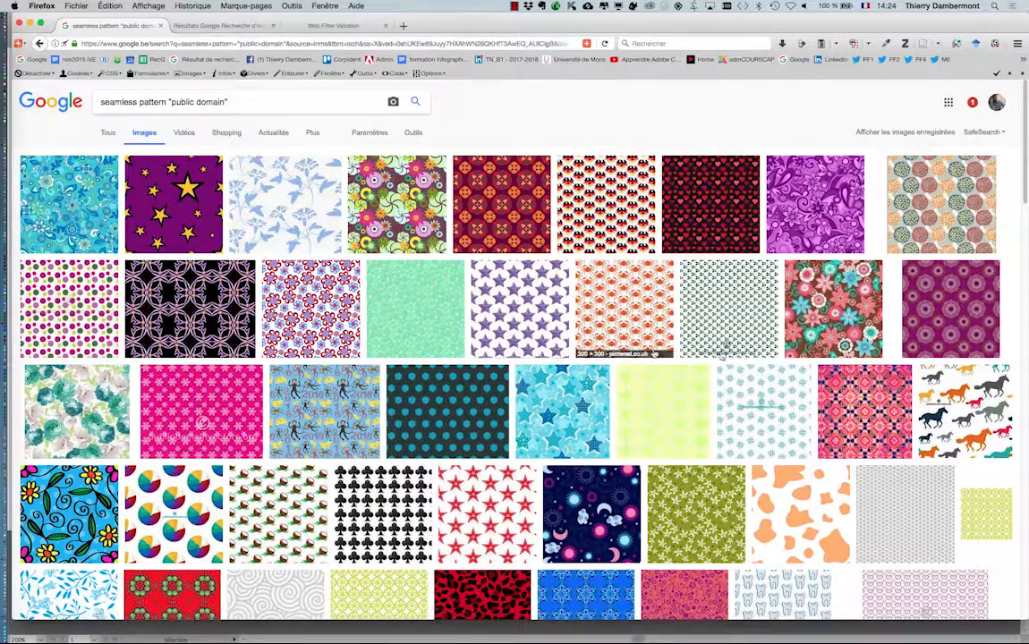
Step: Open the crab seamless pattern from the image results at full size
{"action": "left_click", "coordinate": [617, 318], "text": "super"}
{"action": "left_click", "coordinate": [198, 26]}
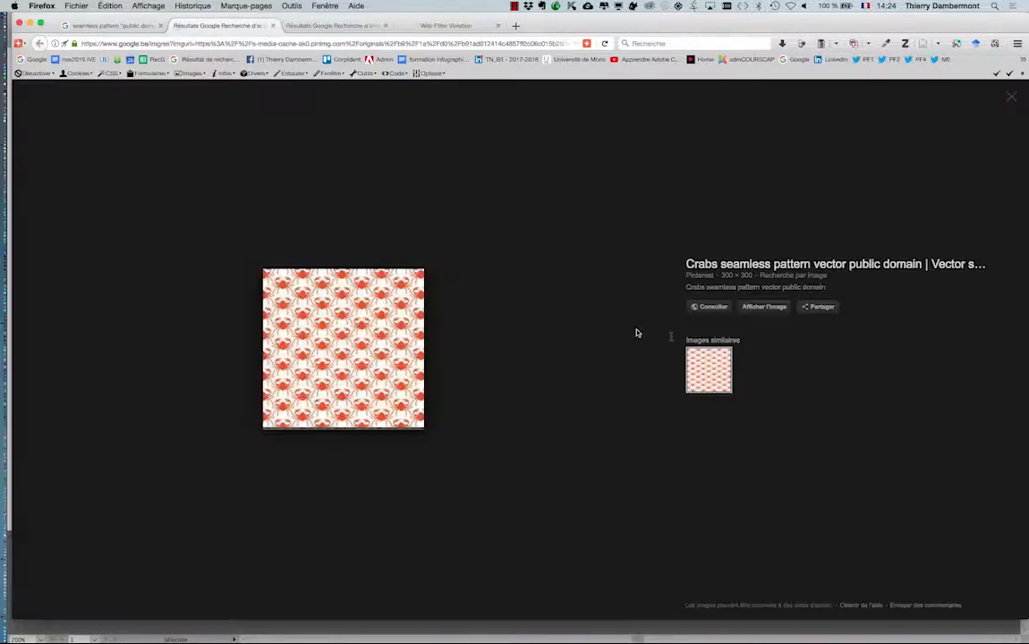
{"action": "left_click", "coordinate": [778, 305]}
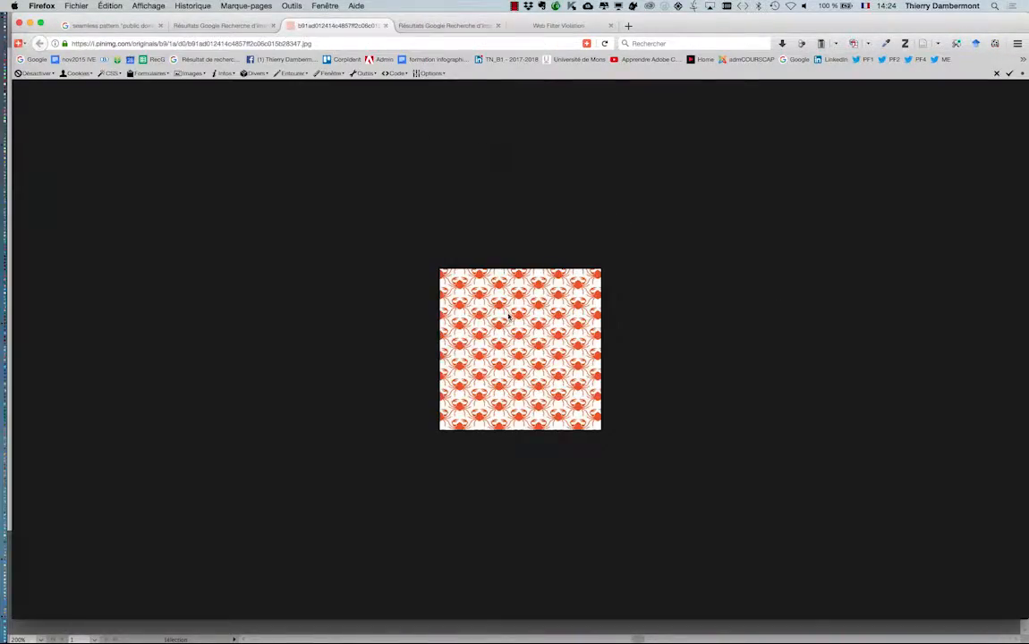
Step: Save the crab pattern image as crabes.jpg in the JOUR 4 IVE folder
{"action": "right_click", "coordinate": [508, 316]}
{"action": "left_click", "coordinate": [573, 345]}
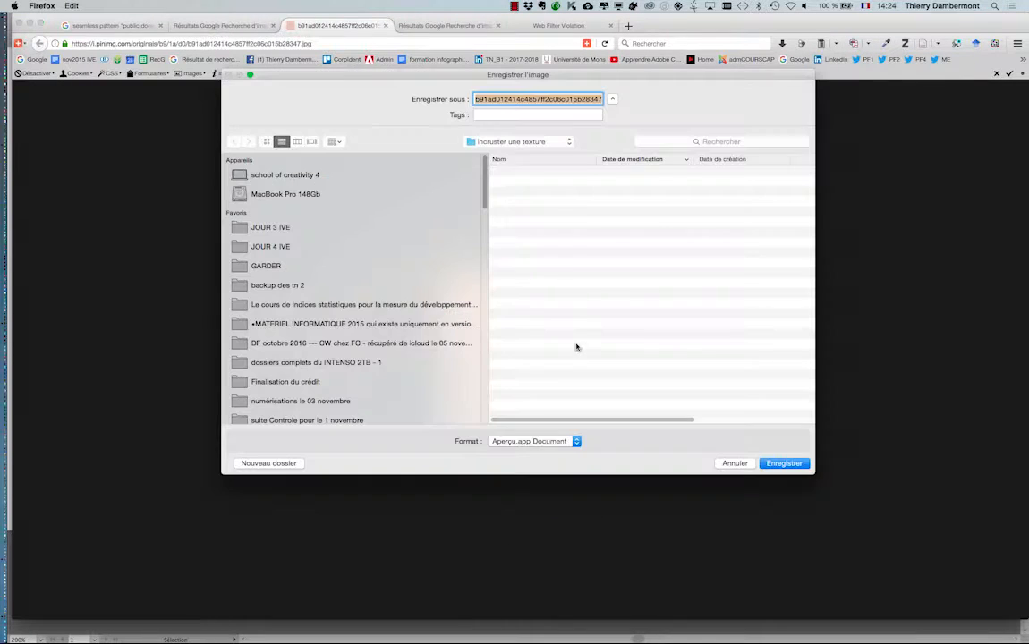
{"action": "left_click", "coordinate": [280, 248]}
{"action": "left_click_drag", "start_coordinate": [574, 98], "coordinate": [517, 73]}
{"action": "key", "text": "BackSpace"}
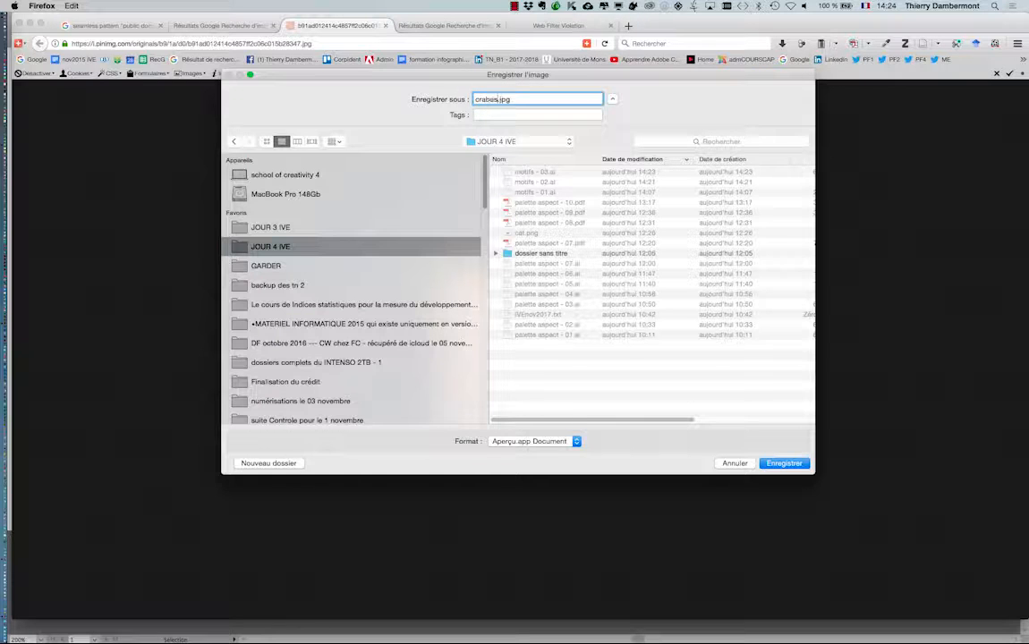
{"action": "left_click", "coordinate": [783, 463]}
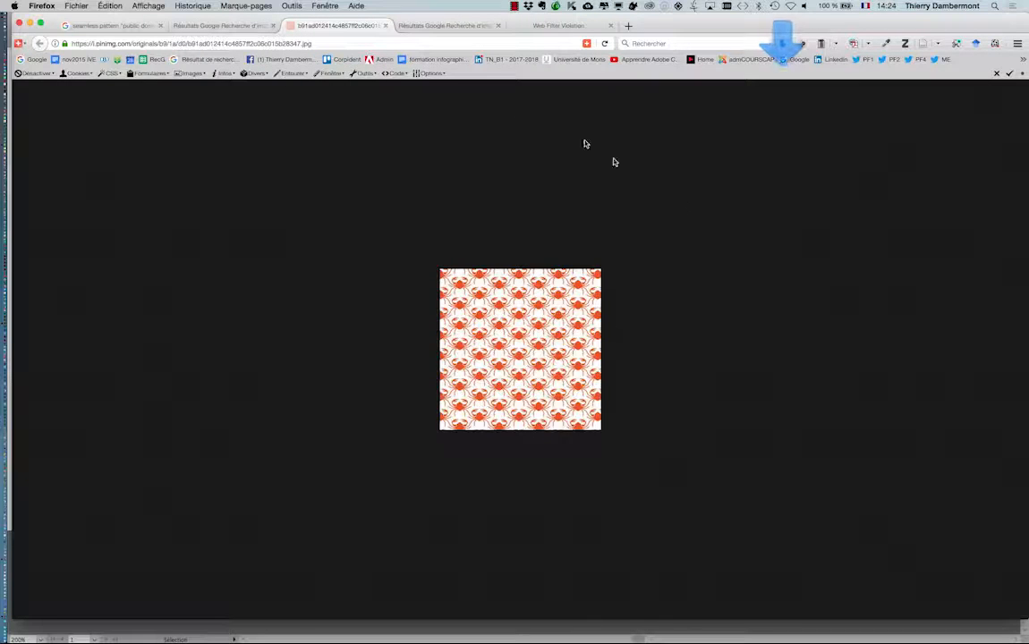
Step: Switch to Illustrator and place crabes.jpg as a linked image about 35 mm square beside the small hexagon tile
{"action": "key", "text": "super+Tab"}
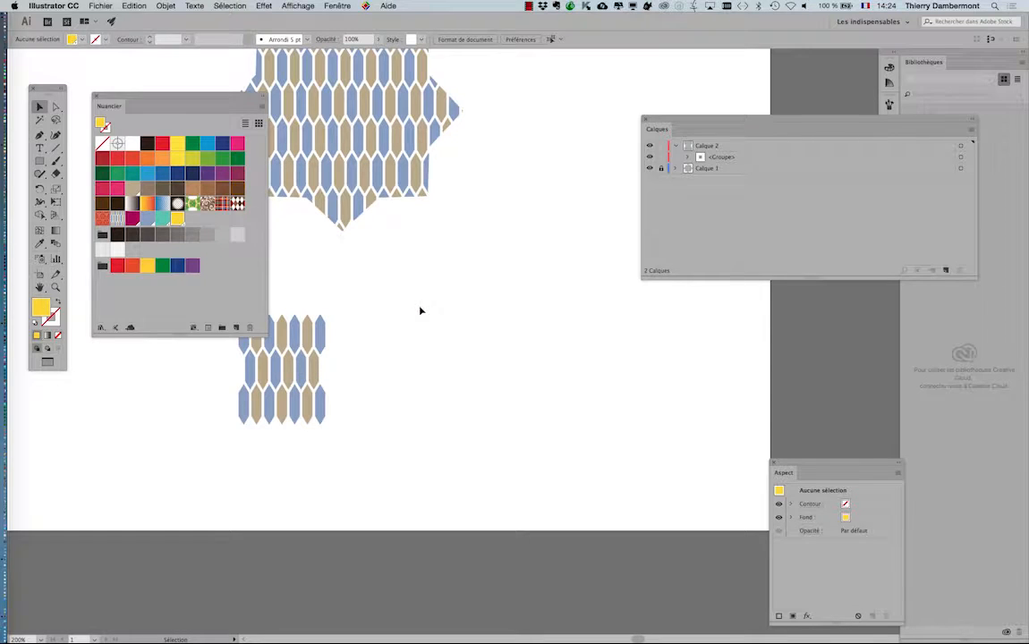
{"action": "left_click", "coordinate": [100, 5]}
{"action": "left_click", "coordinate": [113, 163]}
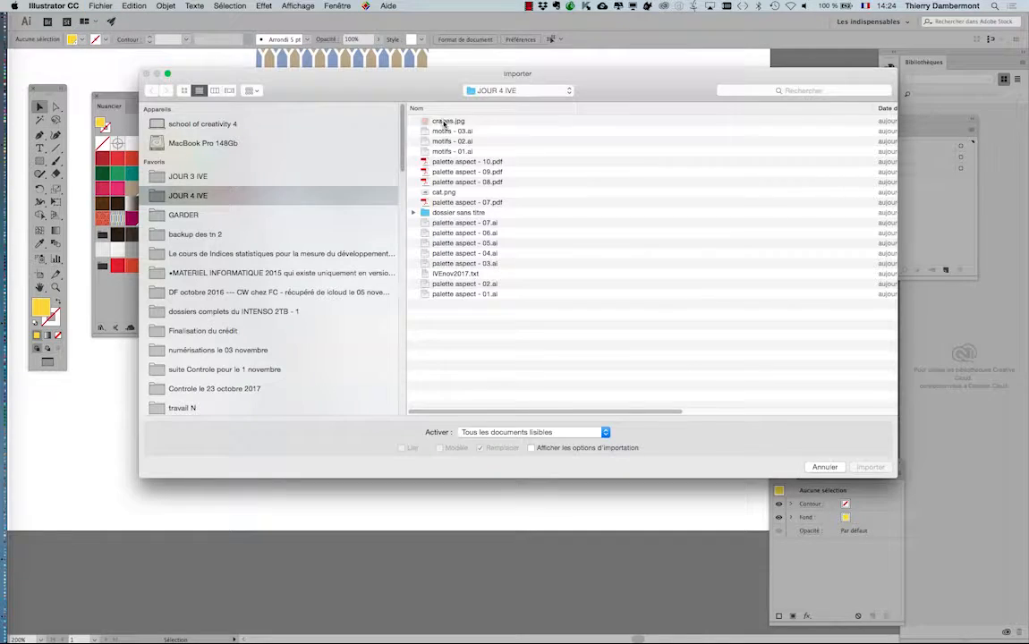
{"action": "left_click", "coordinate": [443, 123]}
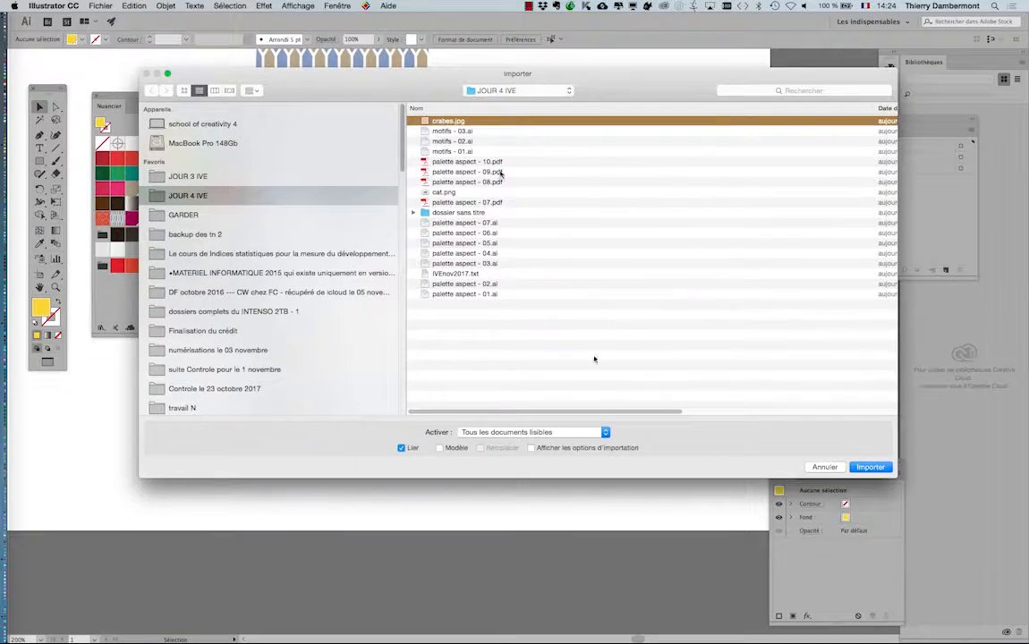
{"action": "left_click", "coordinate": [863, 474]}
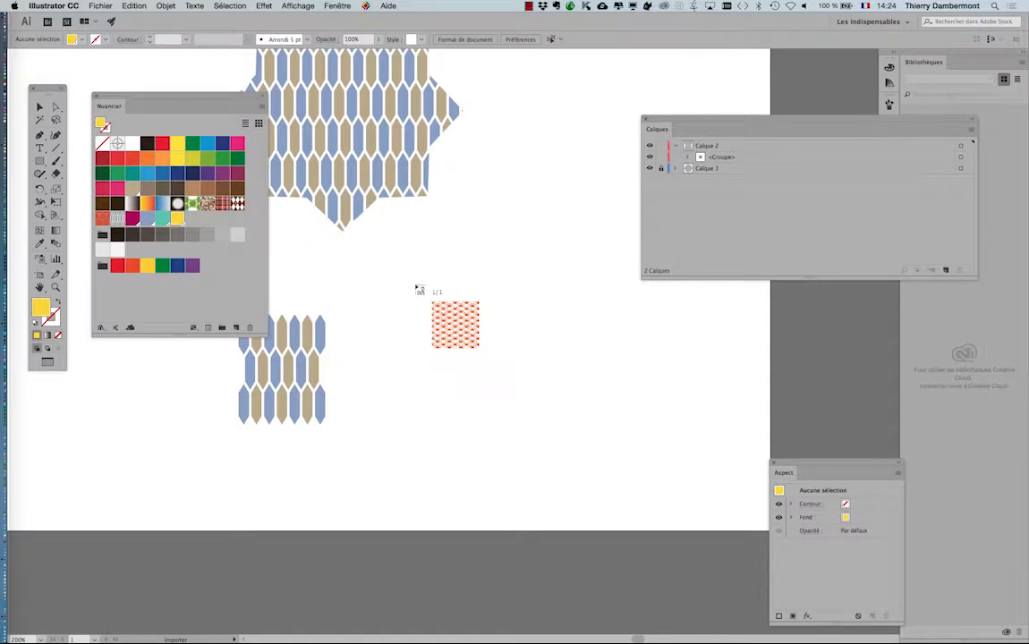
{"action": "left_click_drag", "start_coordinate": [414, 283], "coordinate": [544, 388]}
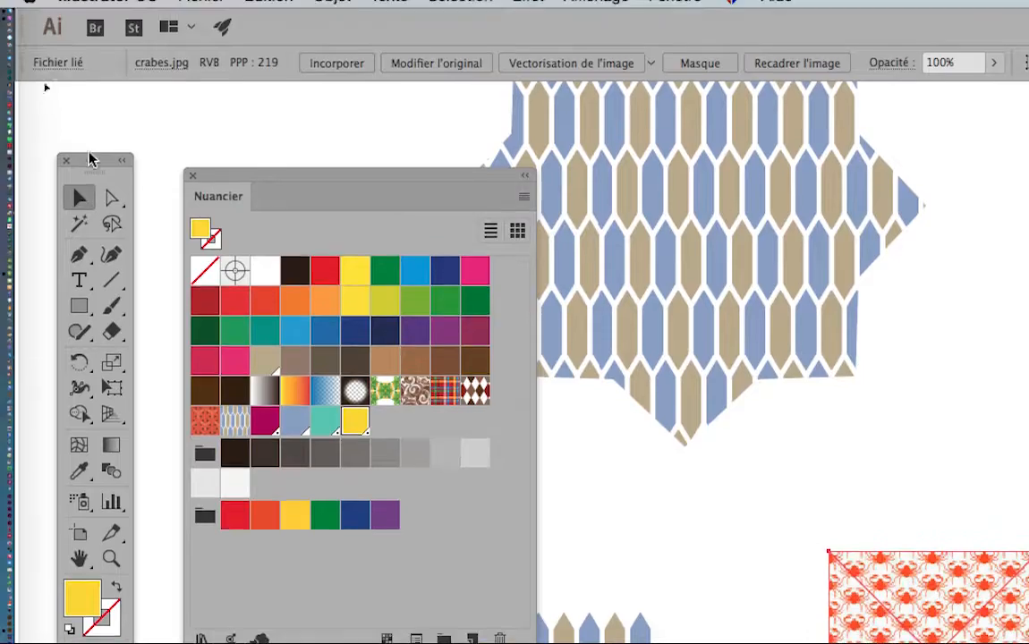
Step: Move the tool palette next to the swatches and try to add the linked crab image as a swatch
{"action": "left_click_drag", "start_coordinate": [88, 160], "coordinate": [661, 249]}
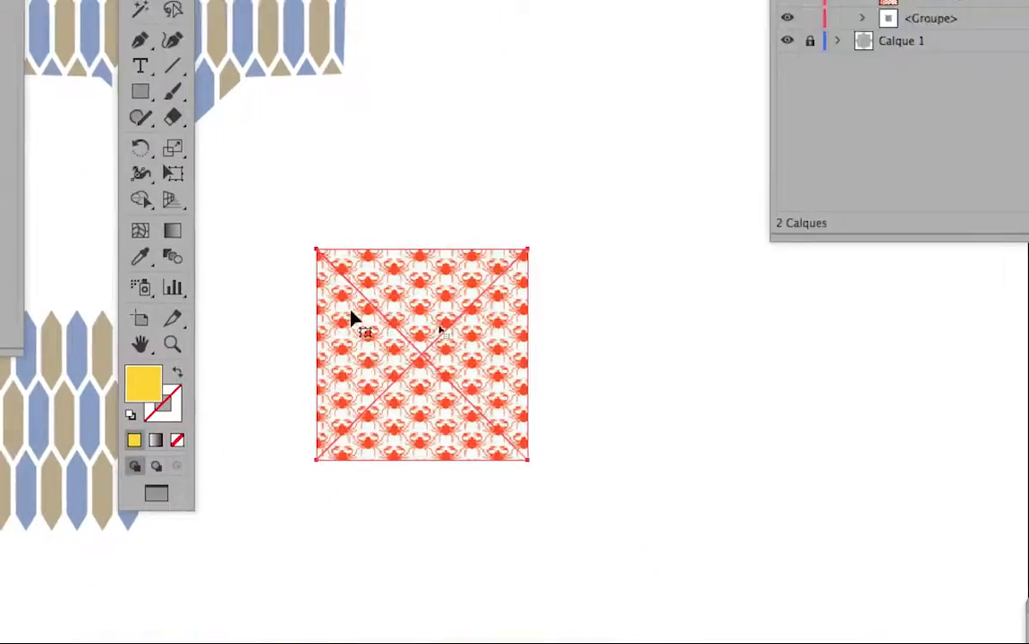
{"action": "left_click_drag", "start_coordinate": [361, 328], "coordinate": [188, 250]}
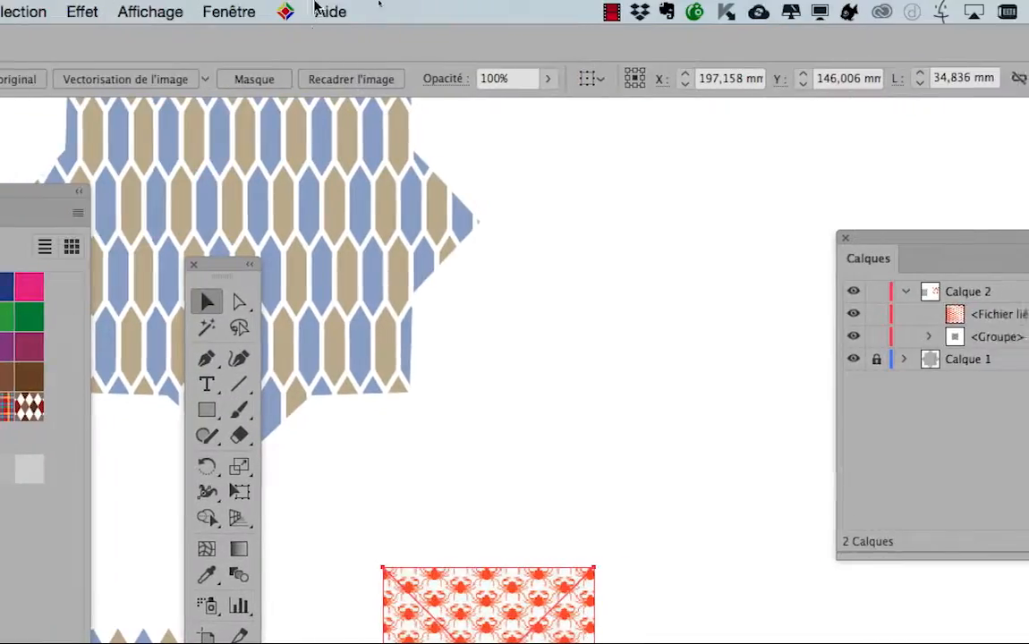
Step: Show the document's links above the crab image and embed crabes.jpg in the document
{"action": "left_click", "coordinate": [230, 12]}
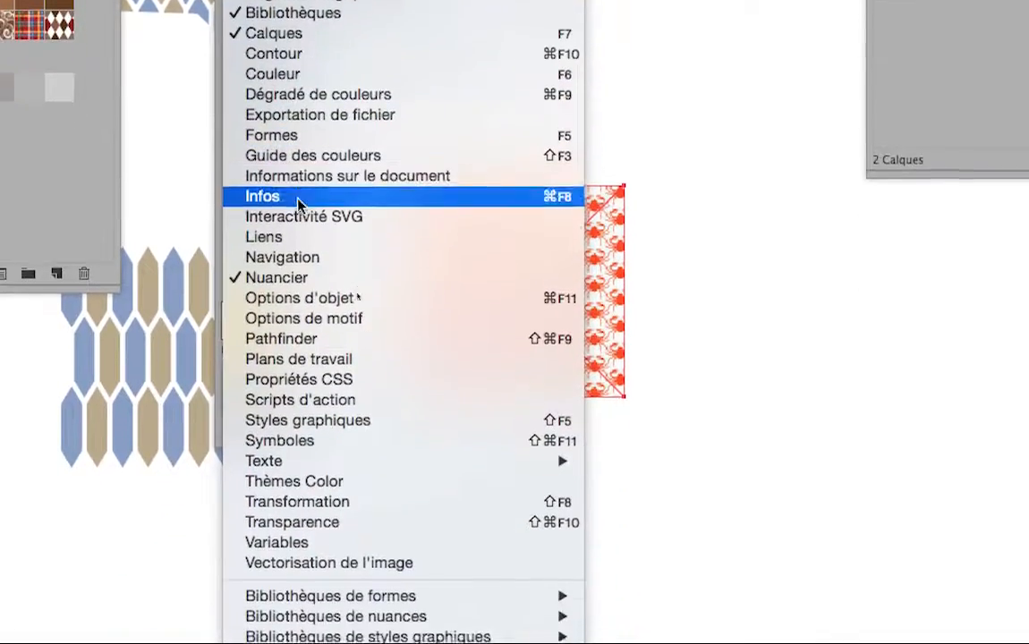
{"action": "left_click", "coordinate": [297, 214]}
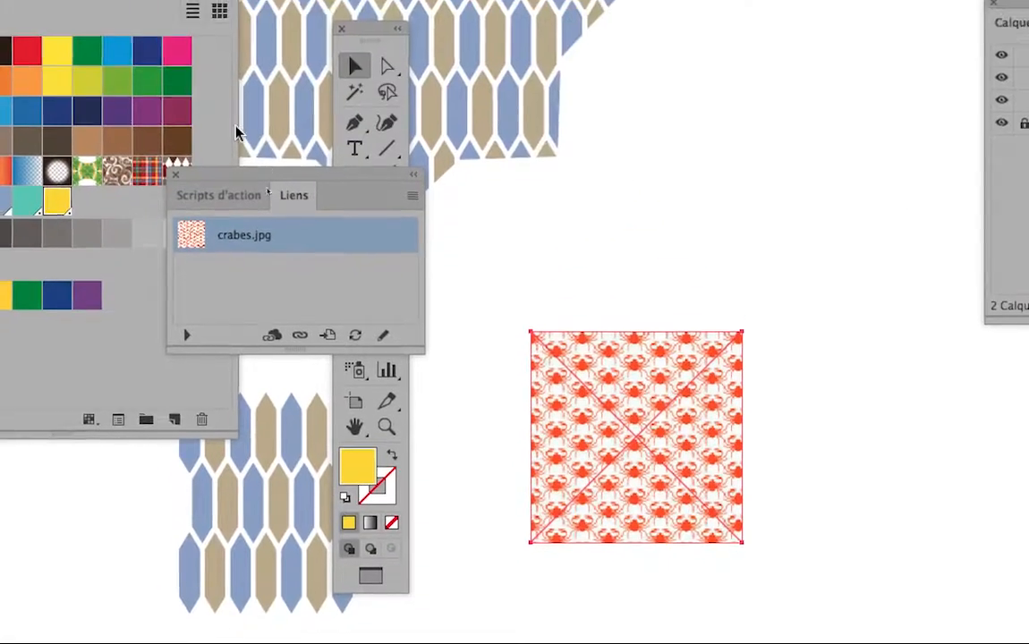
{"action": "left_click_drag", "start_coordinate": [235, 142], "coordinate": [385, 126]}
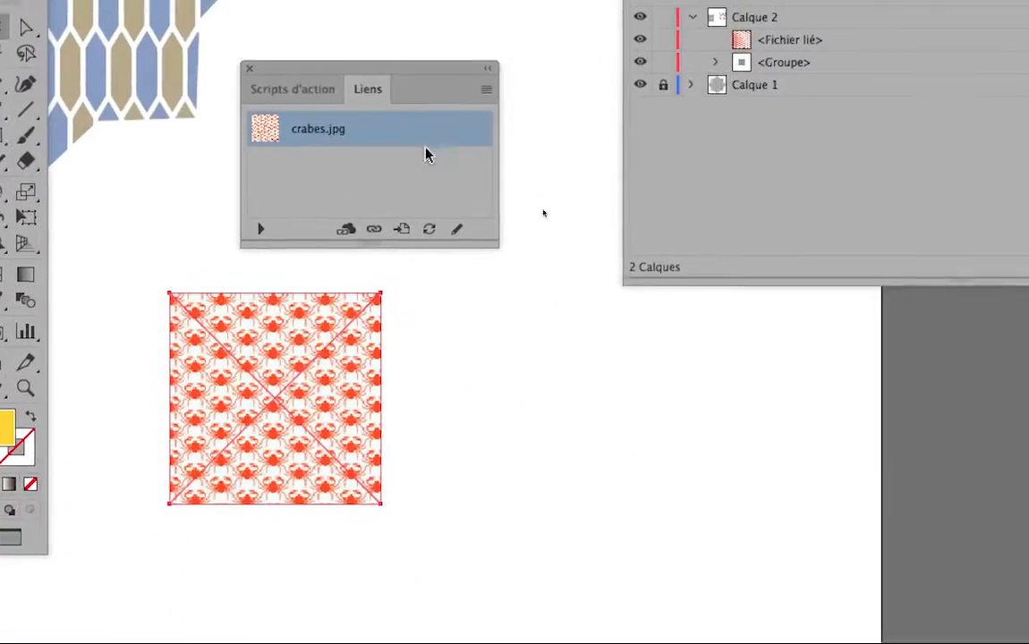
{"action": "left_click", "coordinate": [445, 123]}
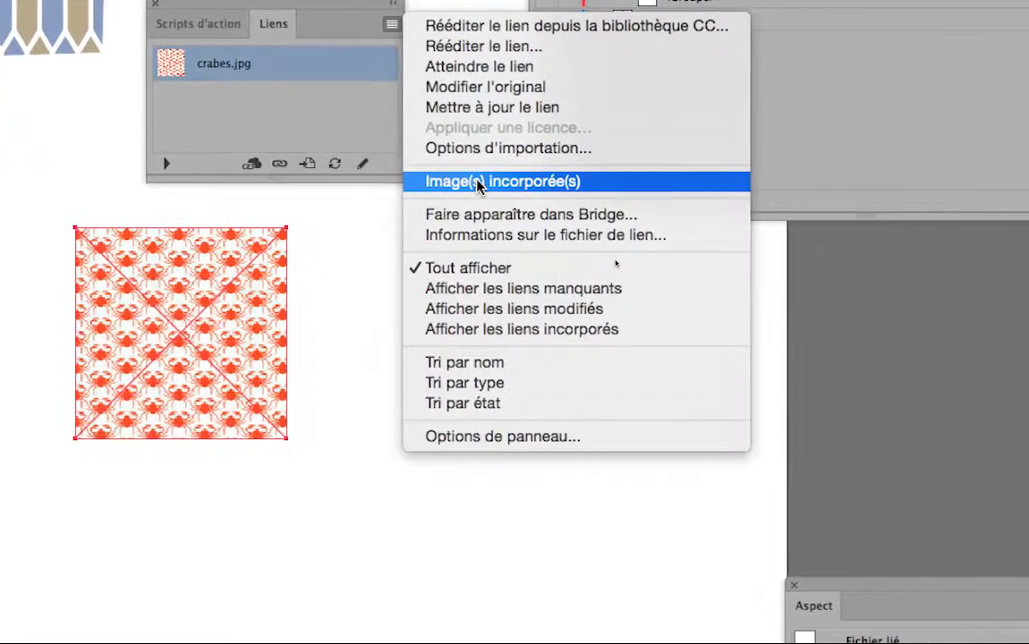
{"action": "left_click", "coordinate": [477, 183]}
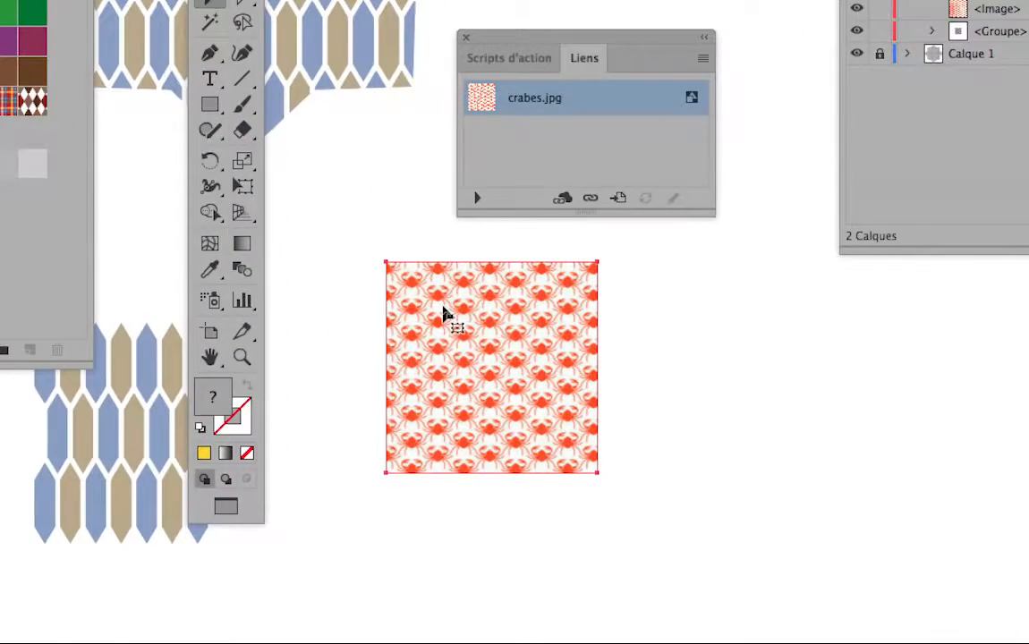
Step: Add the embedded crab image to the swatches as a new pattern swatch
{"action": "left_click_drag", "start_coordinate": [443, 309], "coordinate": [242, 228]}
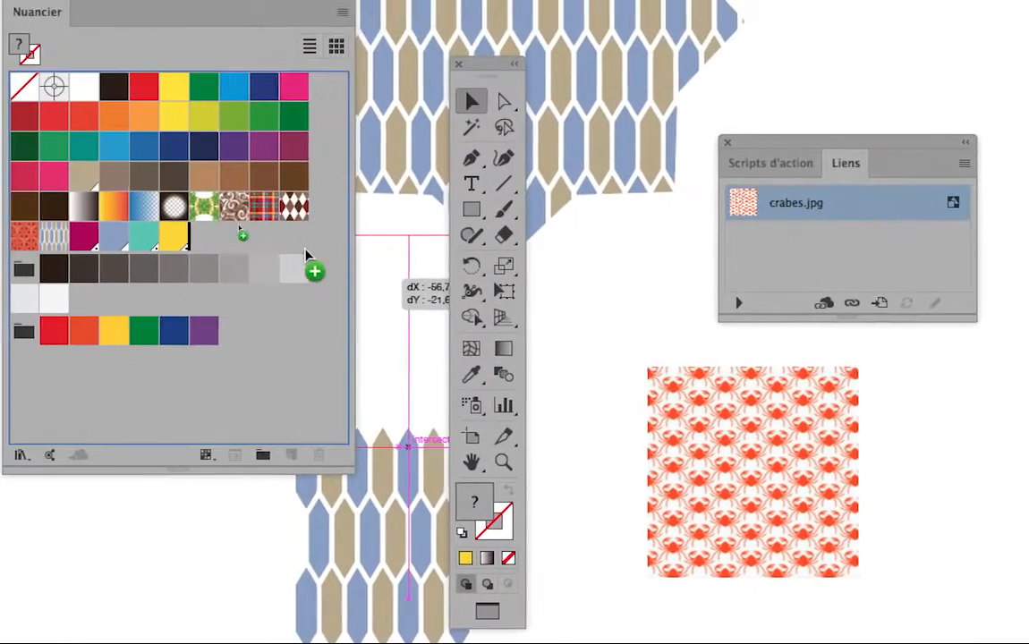
{"action": "left_click_drag", "start_coordinate": [305, 257], "coordinate": [260, 255]}
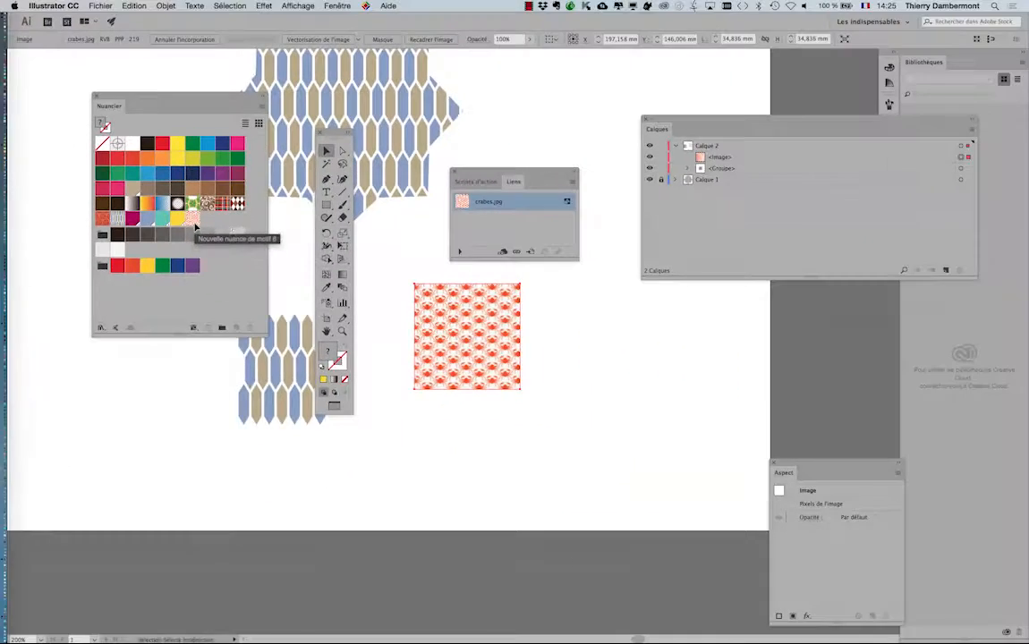
Step: Draw an eight-pointed star about 56 mm wide above the crab image and fill it with the crab pattern swatch
{"action": "scroll", "coordinate": [551, 316], "scroll_direction": "down", "scroll_amount": 1}
{"action": "left_click_drag", "start_coordinate": [537, 318], "coordinate": [522, 489]}
{"action": "left_click_drag", "start_coordinate": [479, 172], "coordinate": [705, 328]}
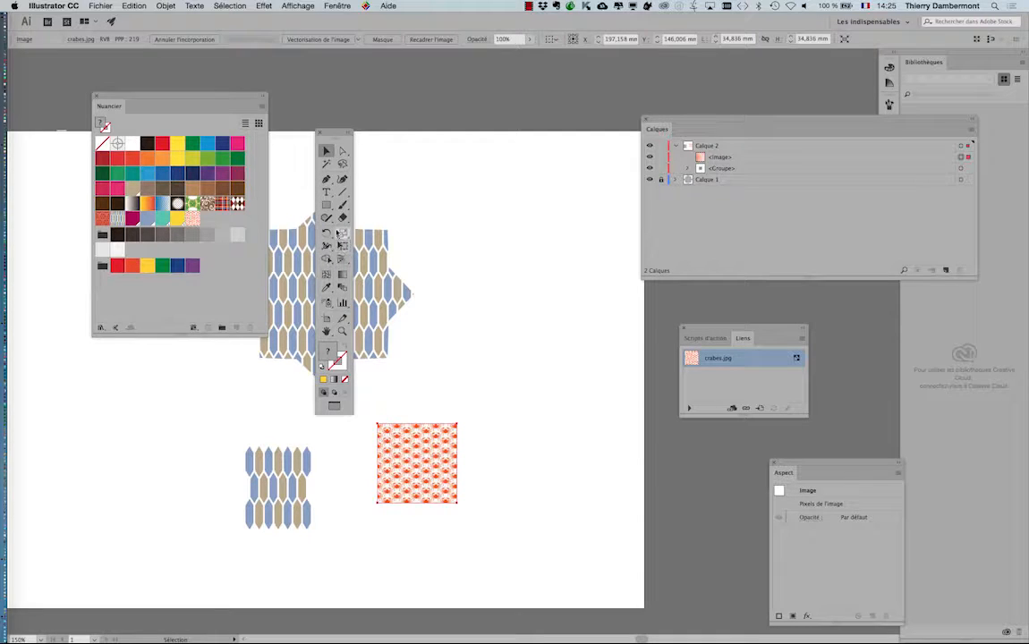
{"action": "left_click_drag", "start_coordinate": [327, 206], "coordinate": [362, 239]}
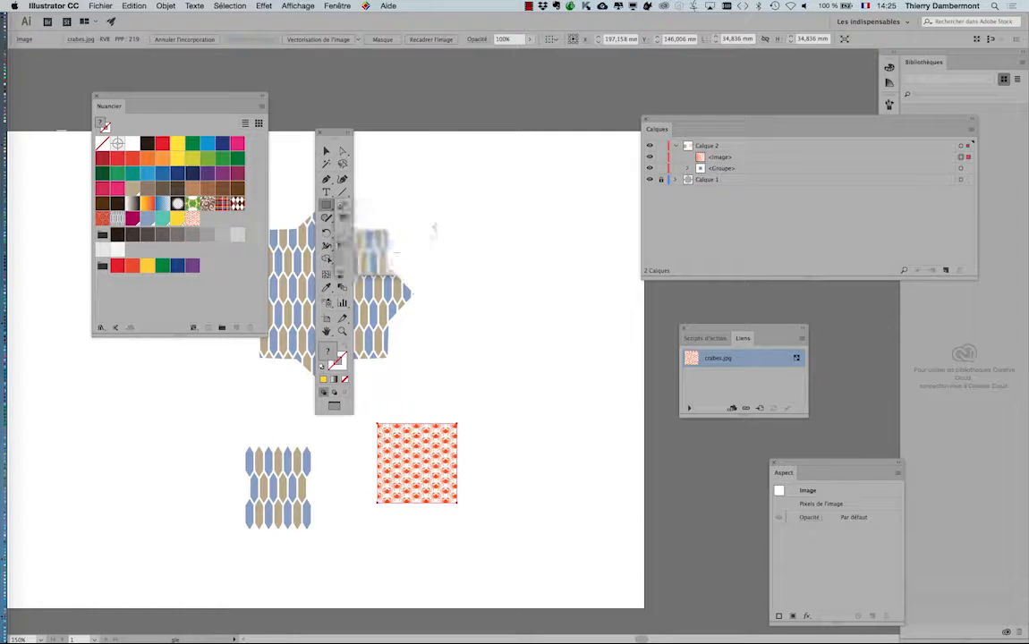
{"action": "left_click_drag", "start_coordinate": [448, 216], "coordinate": [503, 255]}
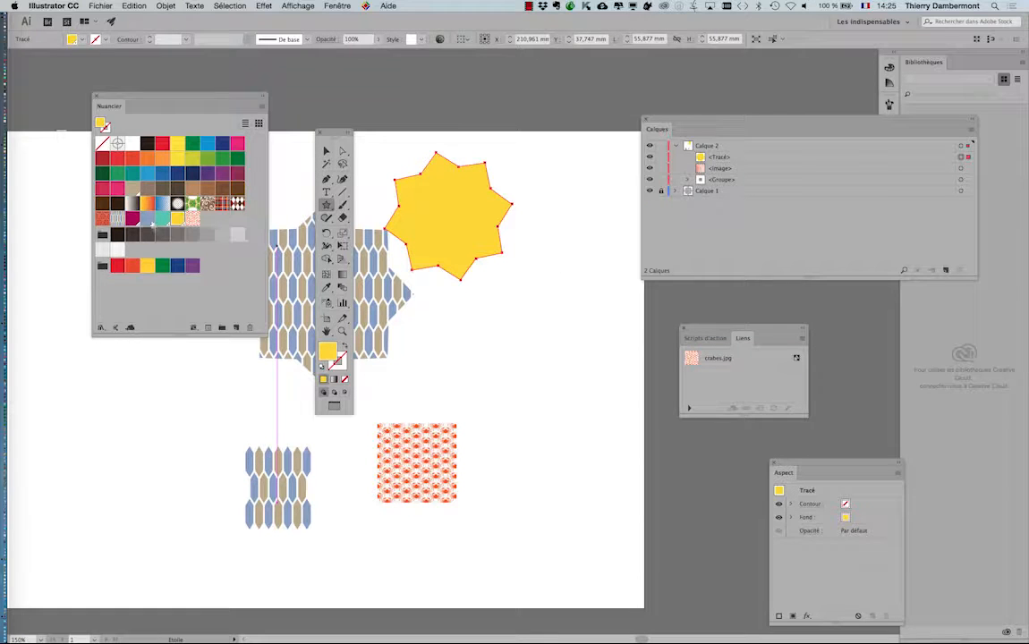
{"action": "left_click", "coordinate": [191, 219]}
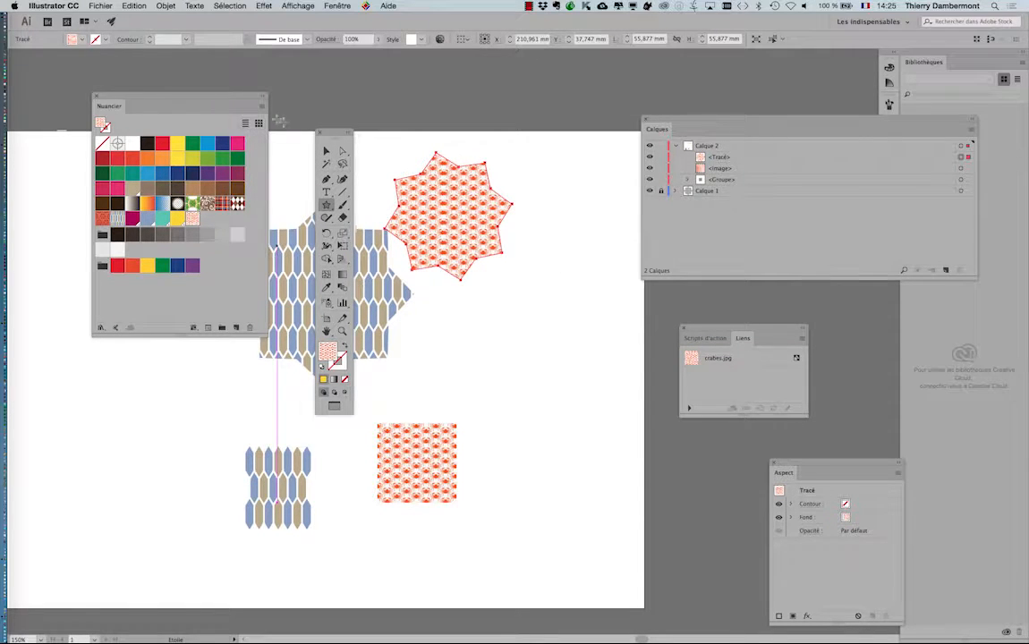
Step: Clear the swatches and tool palette off the artwork, and move the crab star away from the hexagon-patterned star
{"action": "left_click_drag", "start_coordinate": [231, 101], "coordinate": [178, 366]}
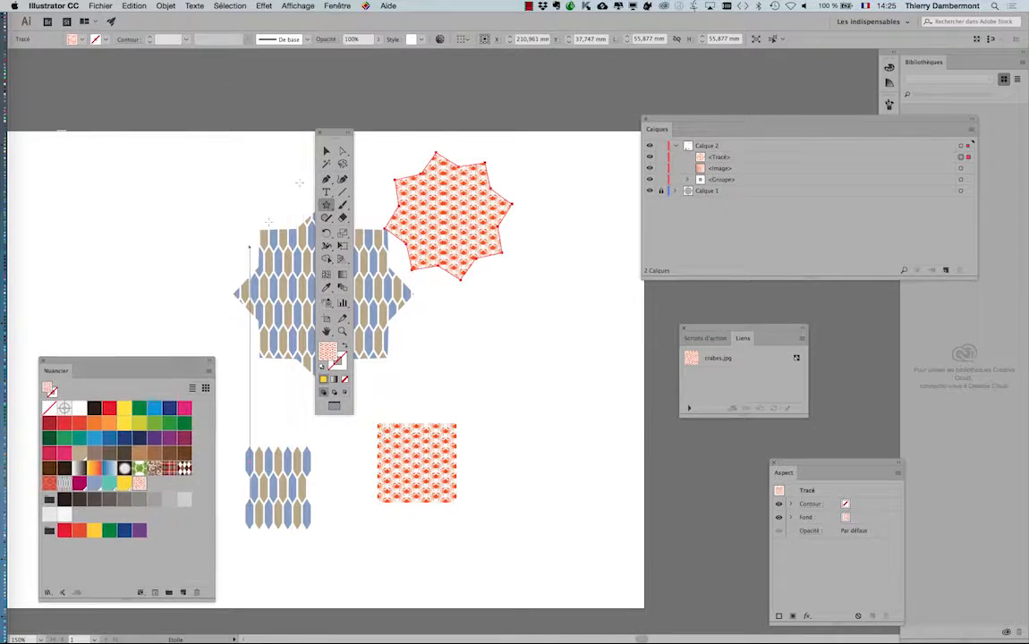
{"action": "left_click_drag", "start_coordinate": [338, 136], "coordinate": [132, 69]}
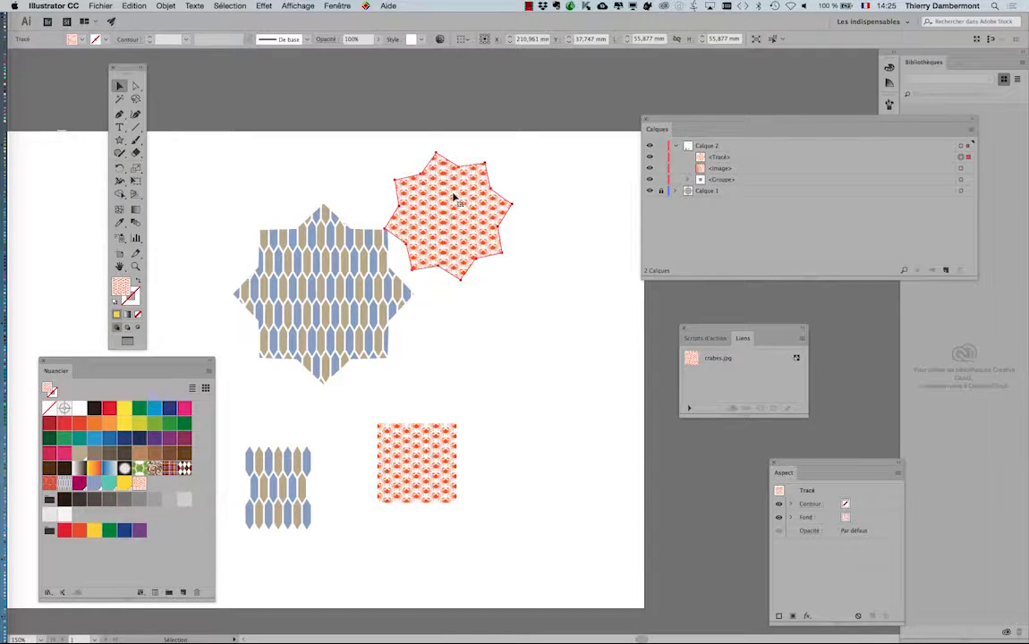
{"action": "left_click_drag", "start_coordinate": [454, 199], "coordinate": [498, 221]}
{"action": "scroll", "coordinate": [503, 237], "scroll_direction": "up", "scroll_amount": 1}
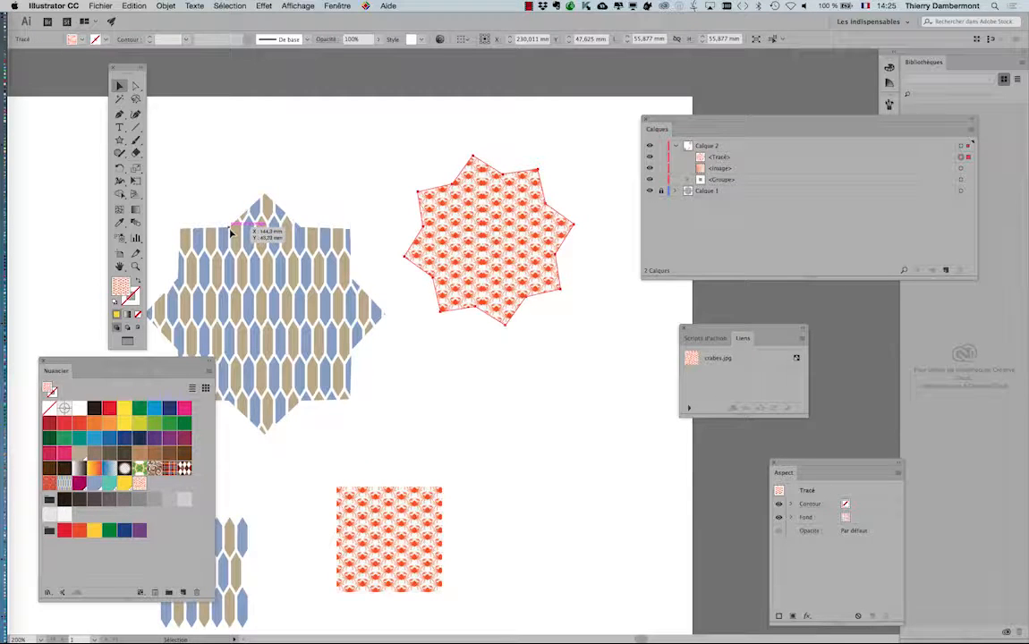
Step: Scale only the crab pattern inside the star uniformly to 200%, leaving the object itself out of the transformation
{"action": "double_click", "coordinate": [135, 176]}
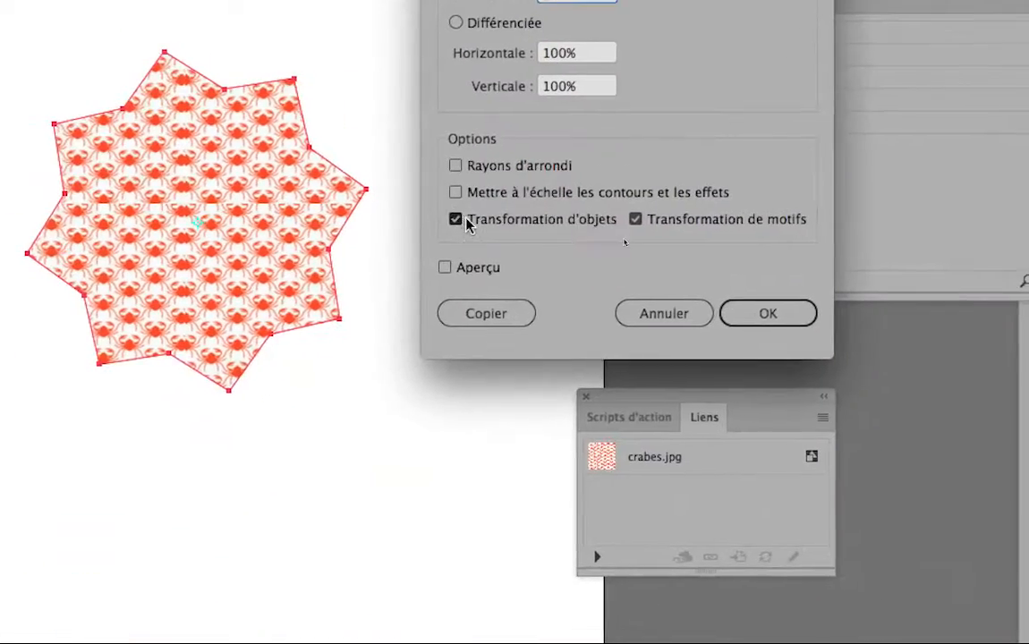
{"action": "left_click", "coordinate": [577, 239]}
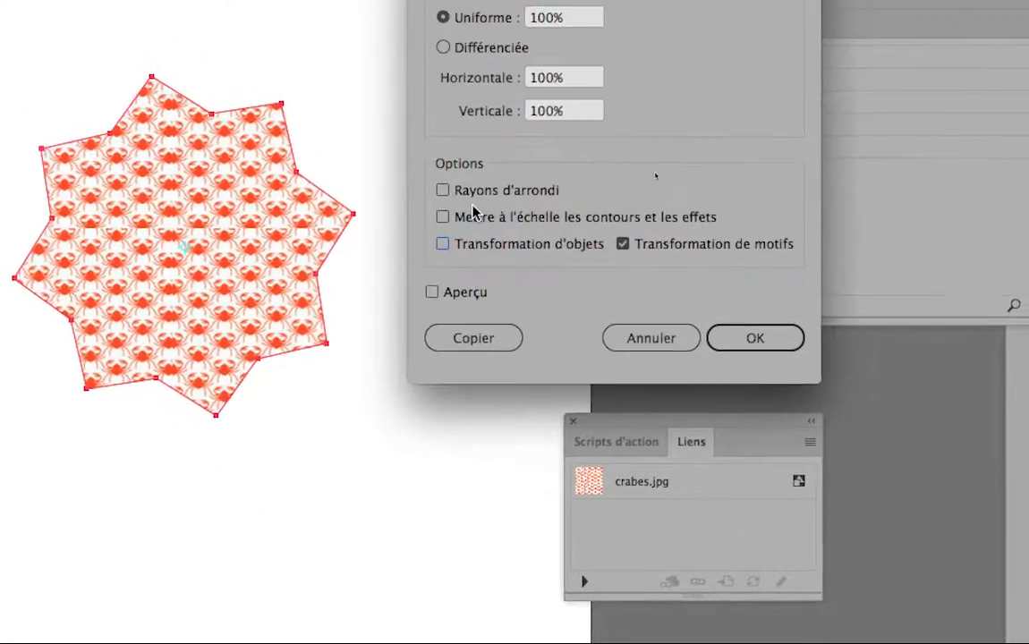
{"action": "left_click_drag", "start_coordinate": [508, 141], "coordinate": [444, 141]}
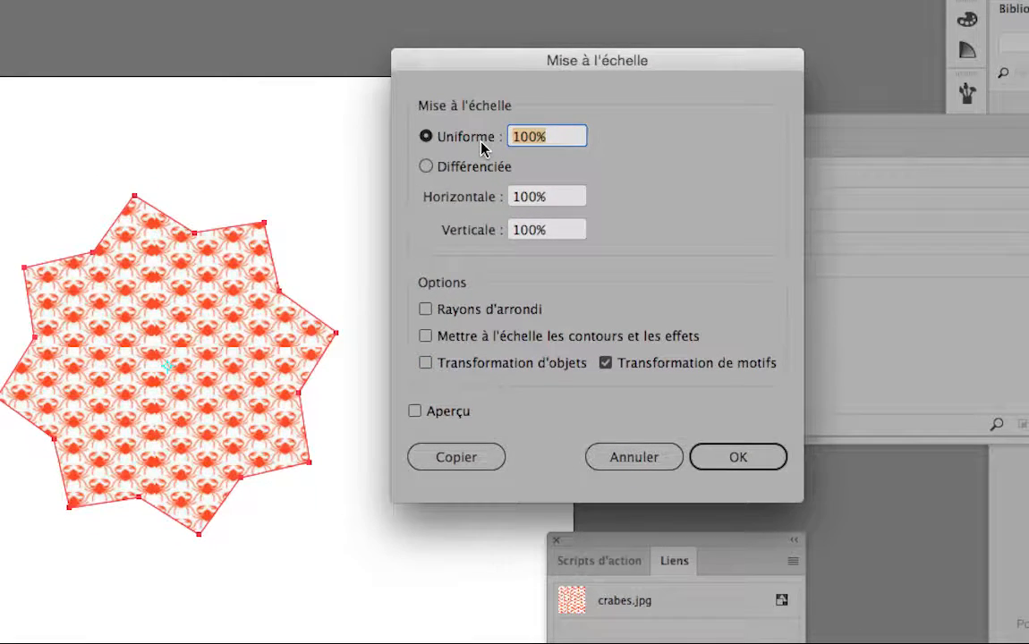
{"action": "key", "text": "Tab"}
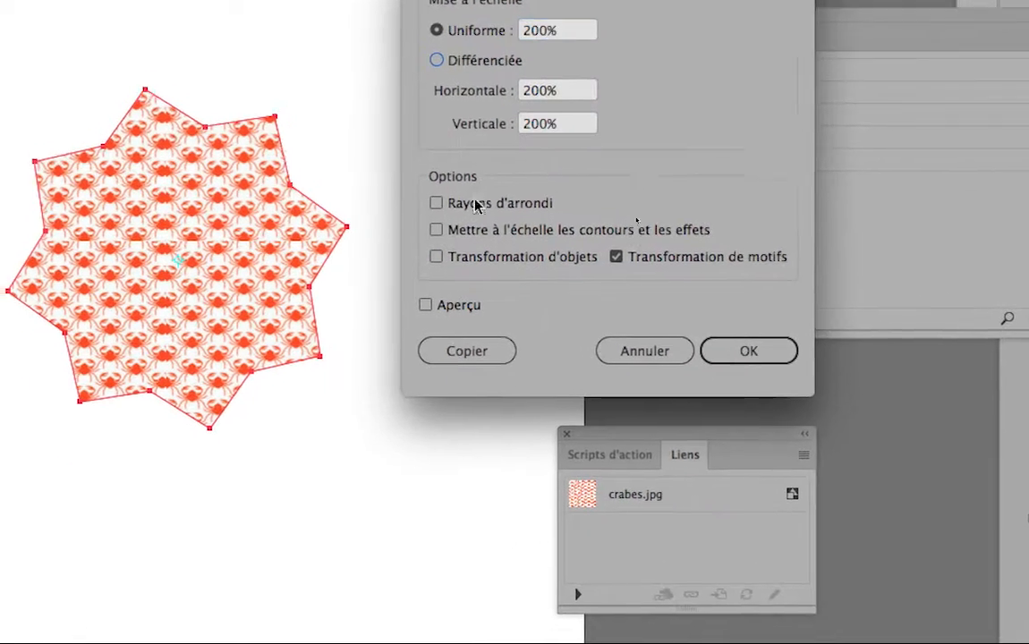
{"action": "left_click", "coordinate": [434, 413]}
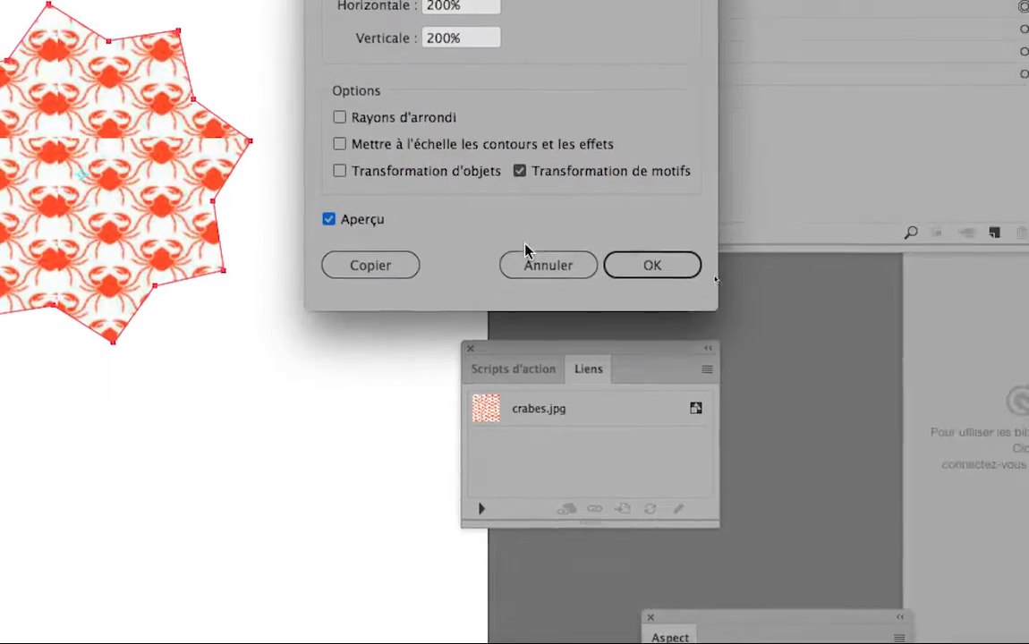
{"action": "left_click", "coordinate": [751, 277]}
{"action": "scroll", "coordinate": [81, 145], "scroll_direction": "up", "scroll_amount": 2}
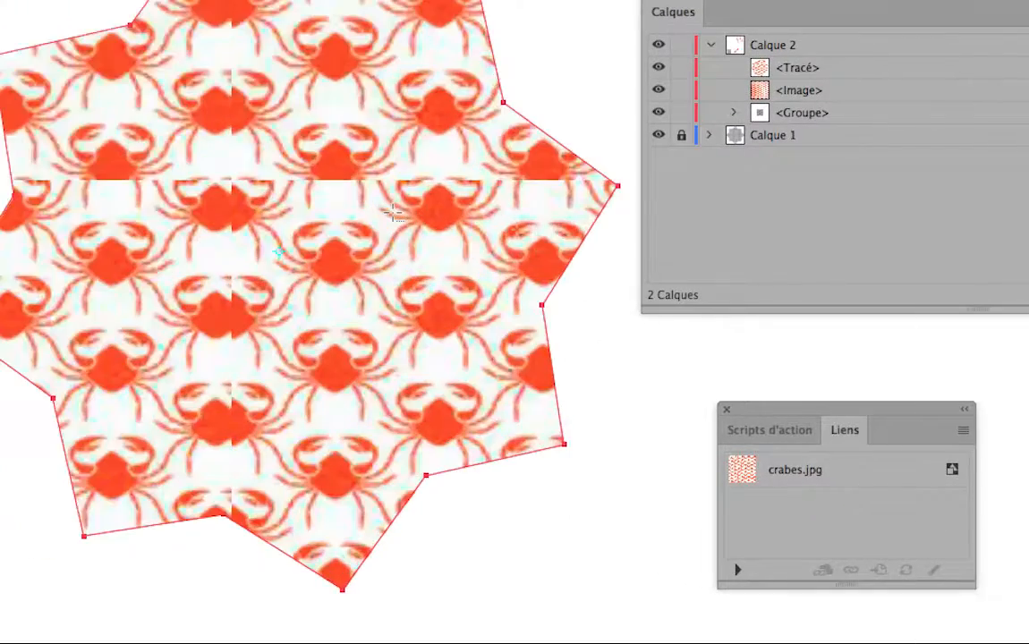
{"action": "scroll", "coordinate": [394, 212], "scroll_direction": "down", "scroll_amount": 1}
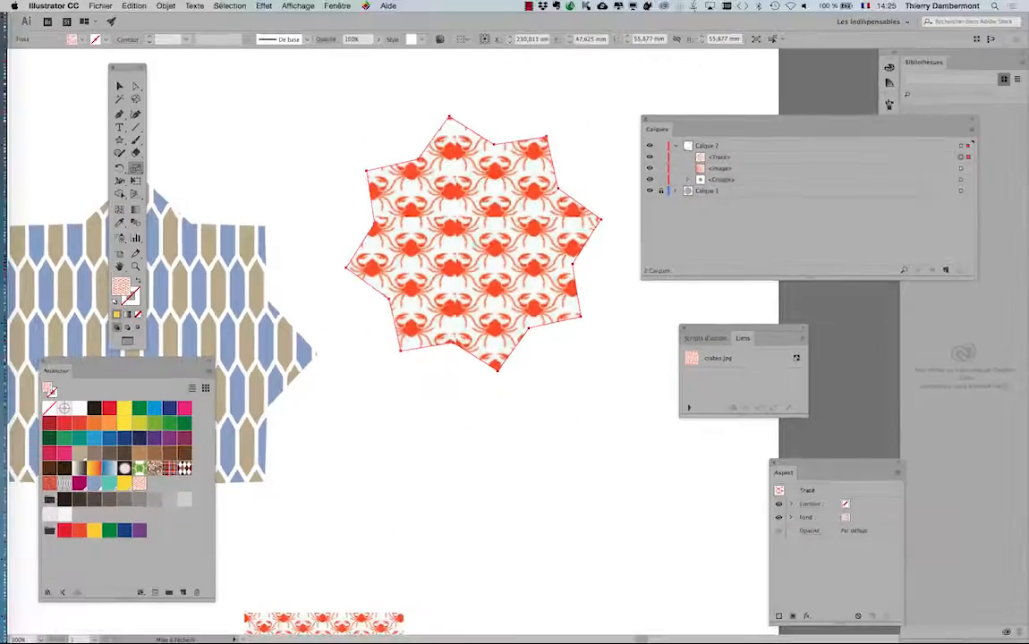
Step: Set the document's raster effects resolution to High (300 ppi)
{"action": "left_click", "coordinate": [265, 5]}
{"action": "left_click", "coordinate": [305, 43]}
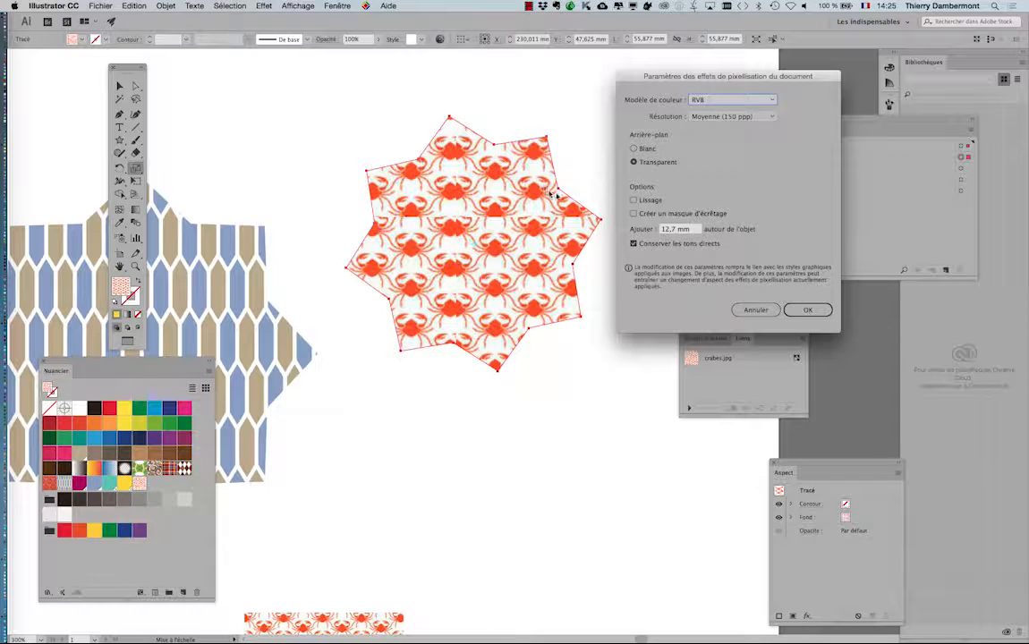
{"action": "left_click", "coordinate": [720, 118]}
{"action": "left_click", "coordinate": [726, 152]}
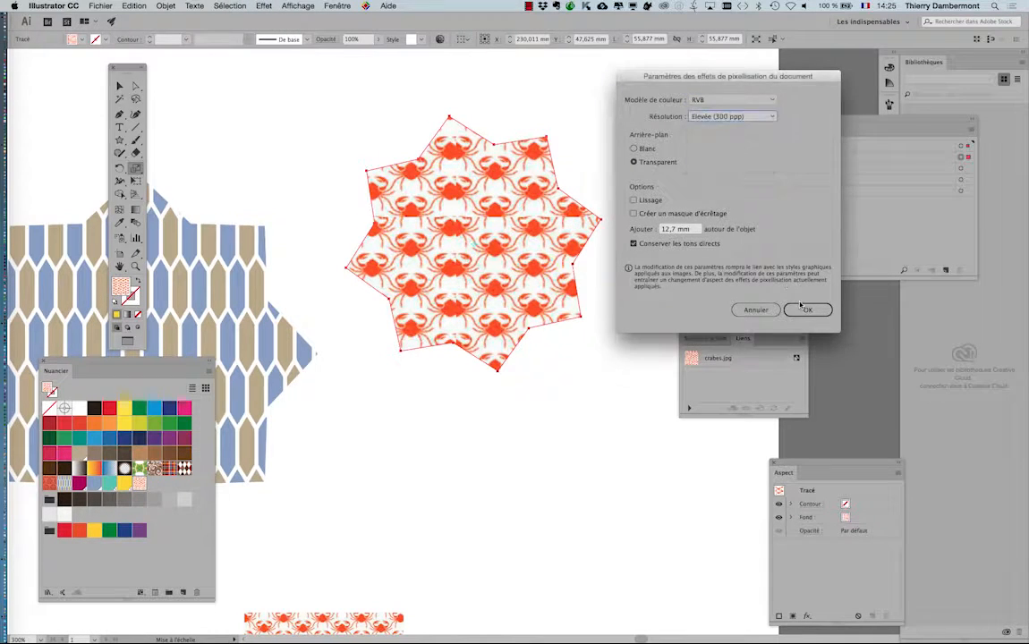
{"action": "left_click", "coordinate": [803, 310]}
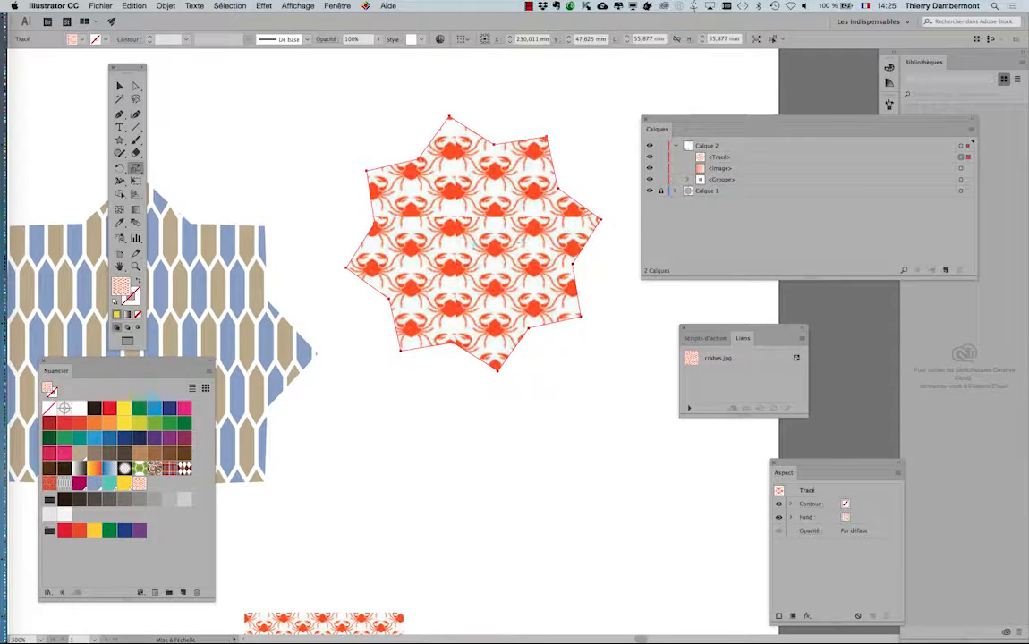
{"action": "scroll", "coordinate": [521, 242], "scroll_direction": "up", "scroll_amount": 2}
{"action": "scroll", "coordinate": [521, 242], "scroll_direction": "down", "scroll_amount": 2}
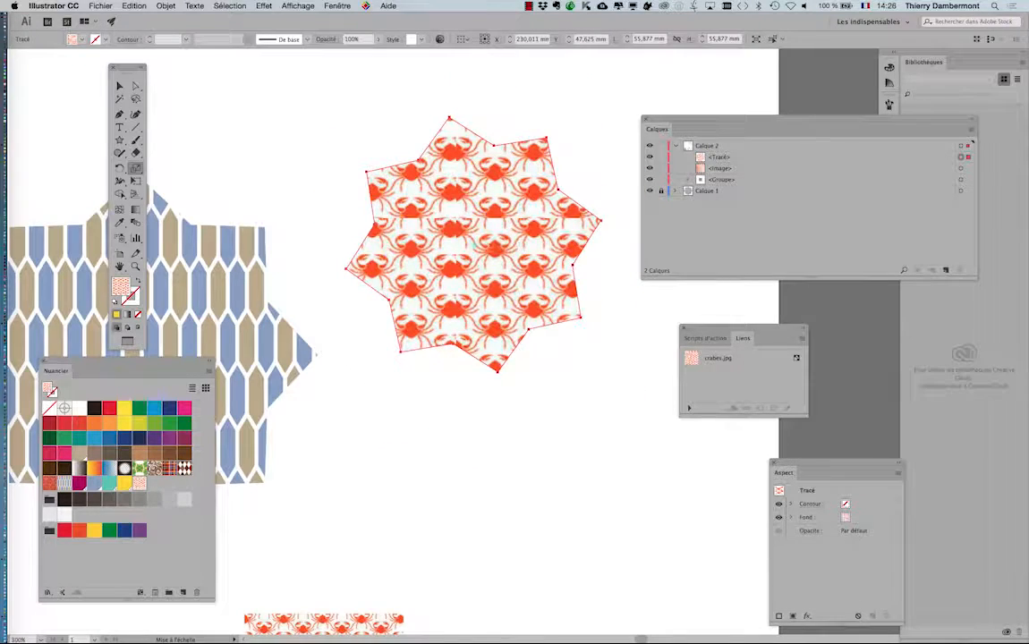
Step: Shrink the crab star to about 38 mm wide with Free Transform
{"action": "scroll", "coordinate": [438, 222], "scroll_direction": "down", "scroll_amount": 1}
{"action": "left_click_drag", "start_coordinate": [433, 243], "coordinate": [493, 187]}
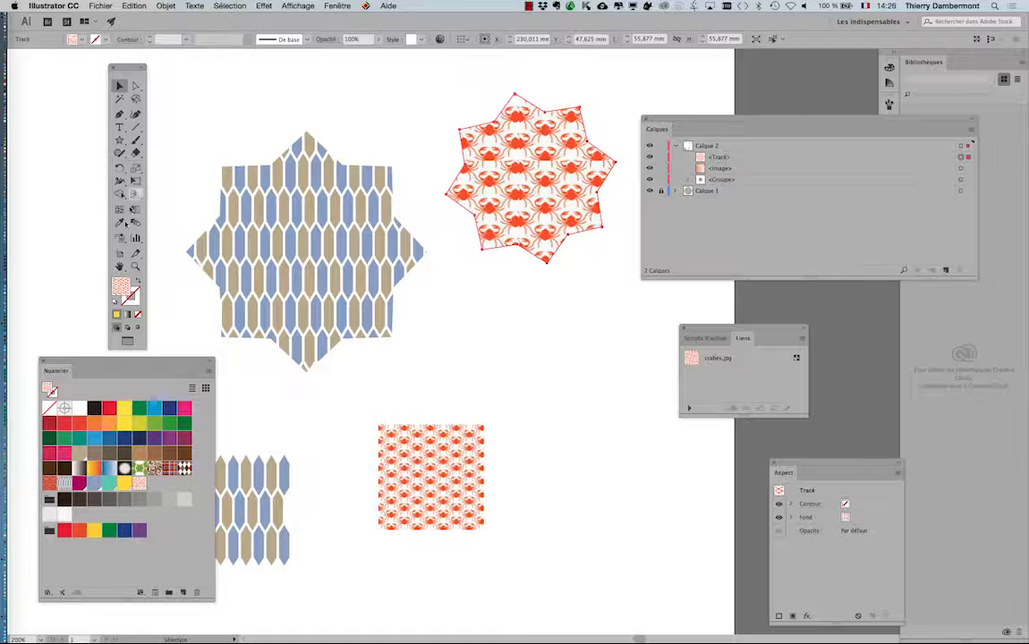
{"action": "left_click", "coordinate": [134, 180]}
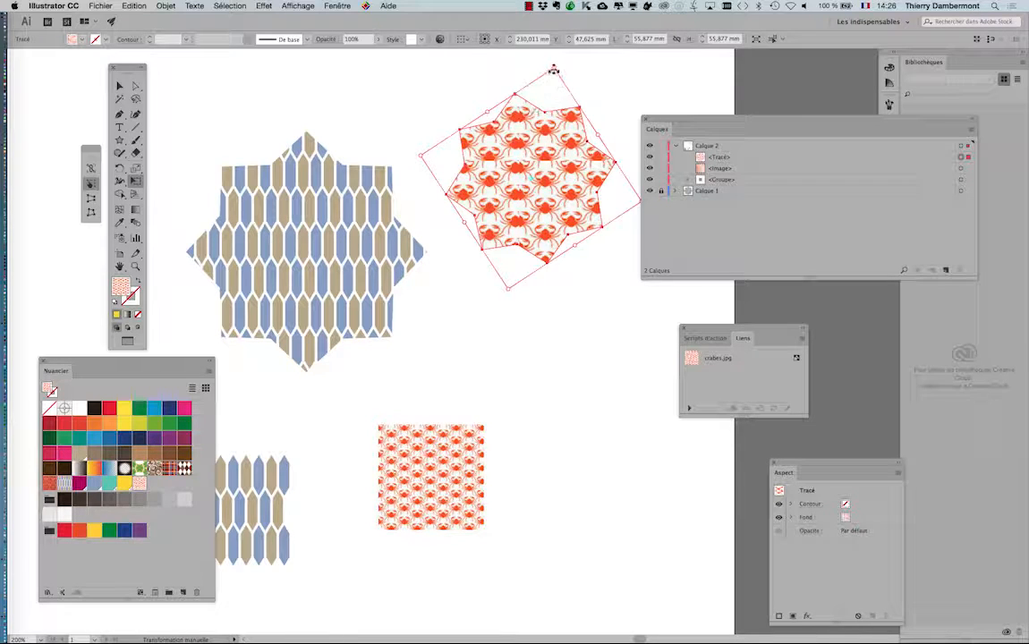
{"action": "left_click_drag", "start_coordinate": [554, 70], "coordinate": [538, 141]}
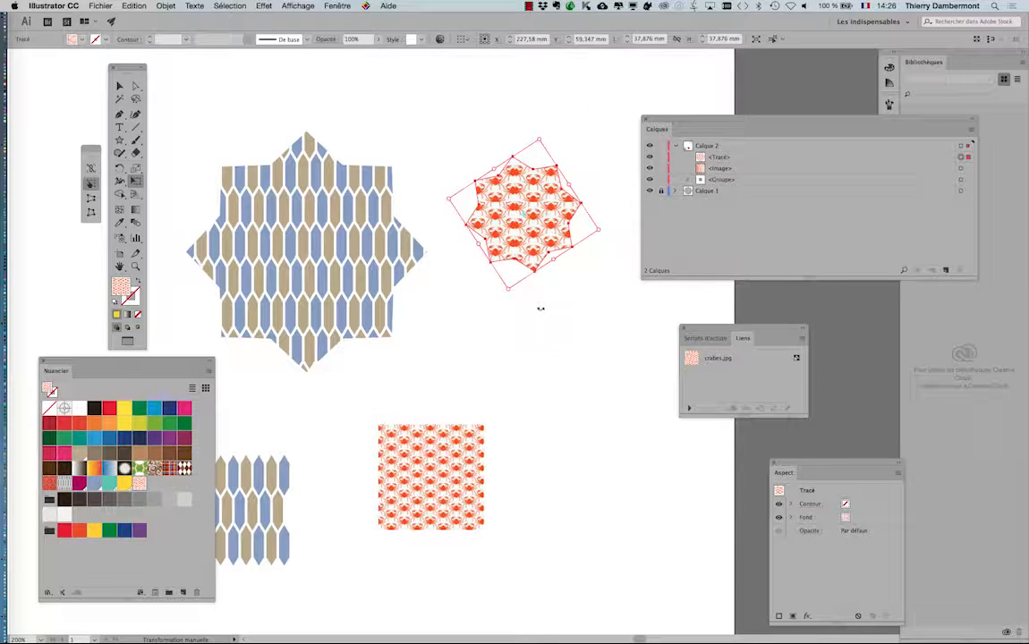
{"action": "key", "text": "v"}
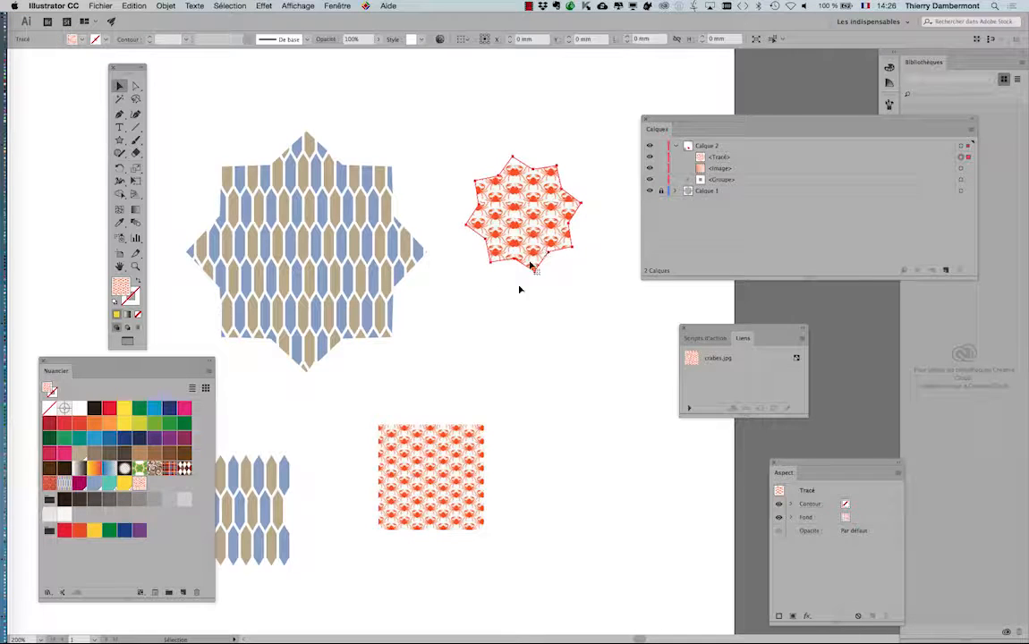
Step: Delete the crab star and the crab image from the artwork, and remove the crab pattern from the swatches
{"action": "key", "text": "Delete"}
{"action": "left_click", "coordinate": [439, 474]}
{"action": "key", "text": "Delete"}
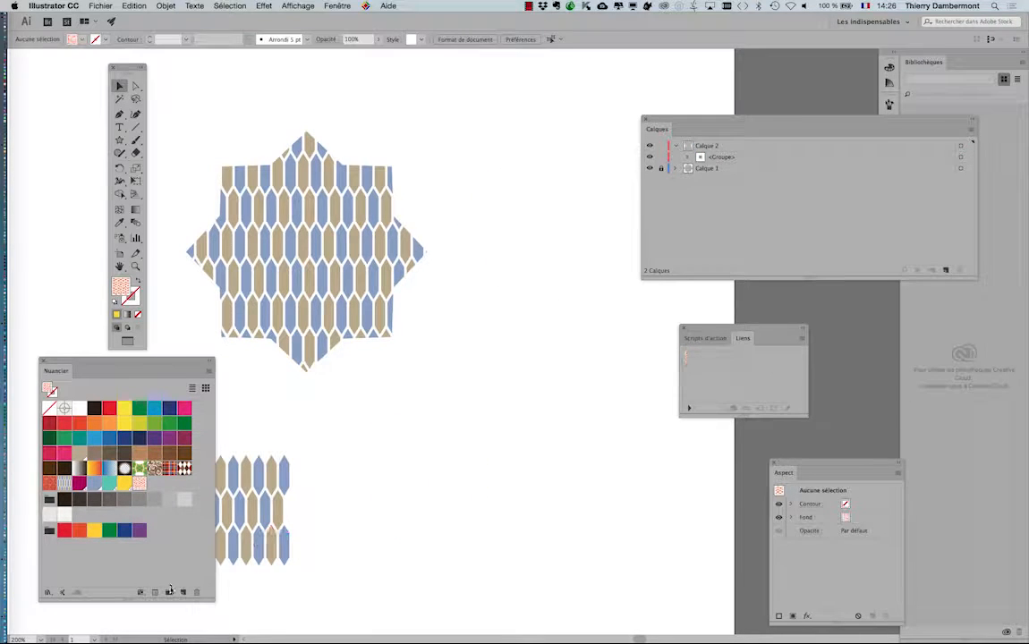
{"action": "left_click", "coordinate": [197, 594]}
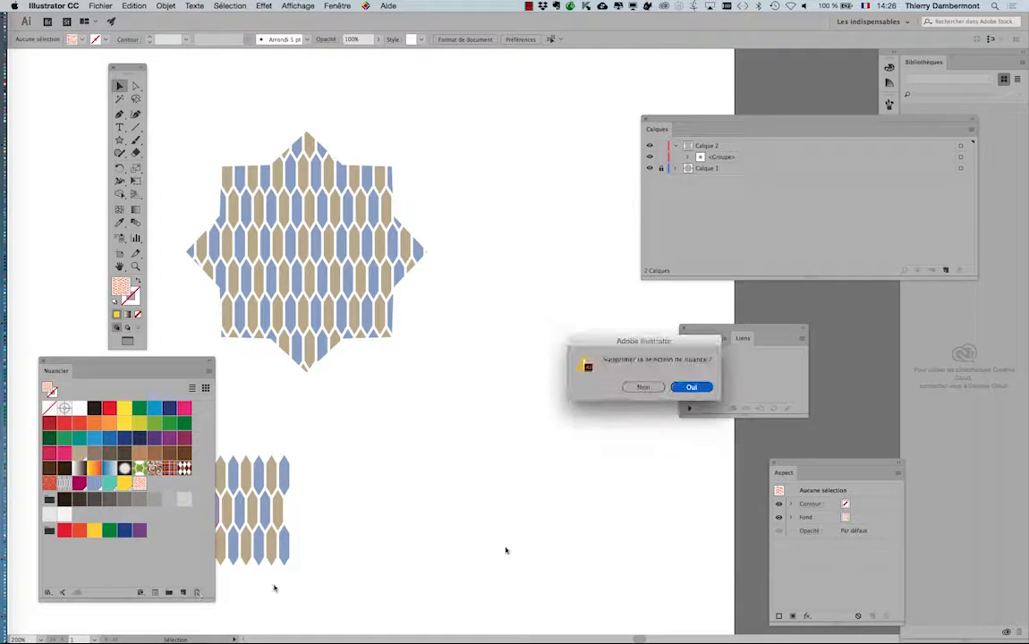
{"action": "left_click", "coordinate": [706, 387]}
Step: Place crabes.jpg as a linked image about 35 mm wide, below and to the right of the hexagon-patterned star
{"action": "left_click", "coordinate": [100, 5]}
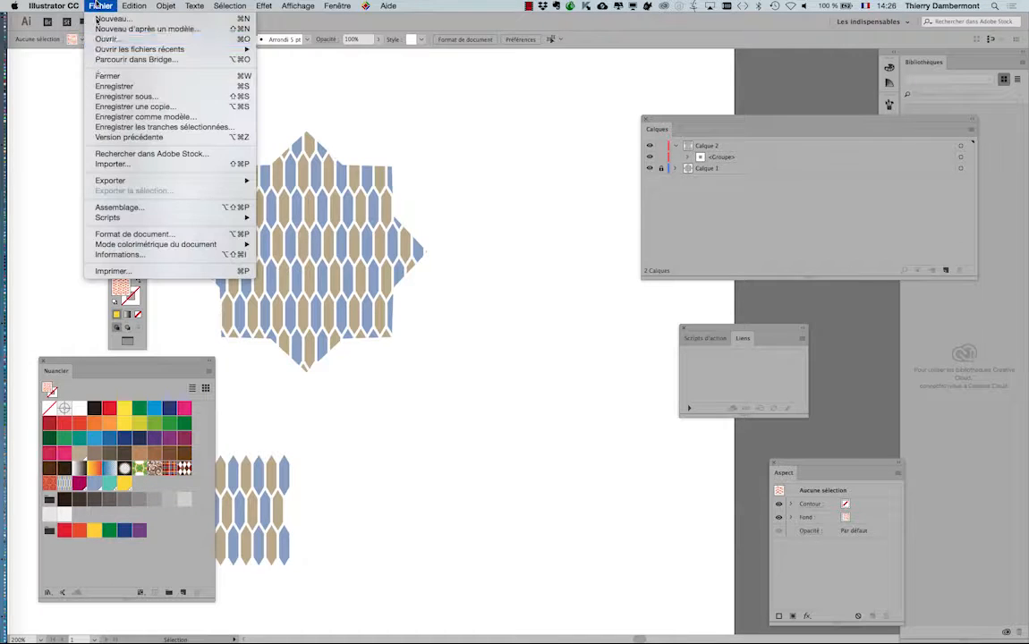
{"action": "left_click", "coordinate": [134, 153]}
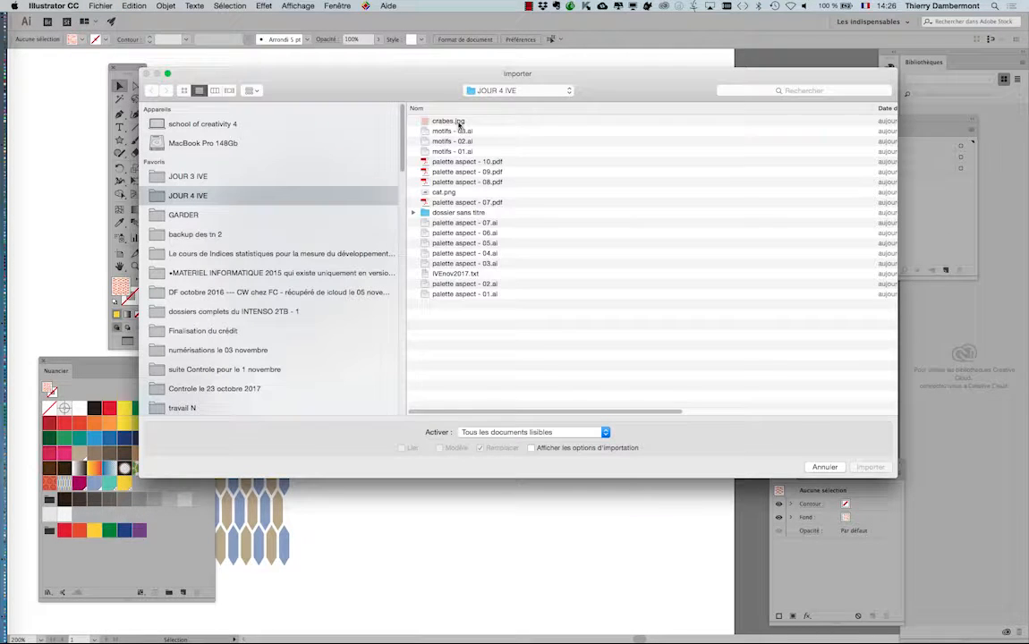
{"action": "left_click", "coordinate": [459, 125]}
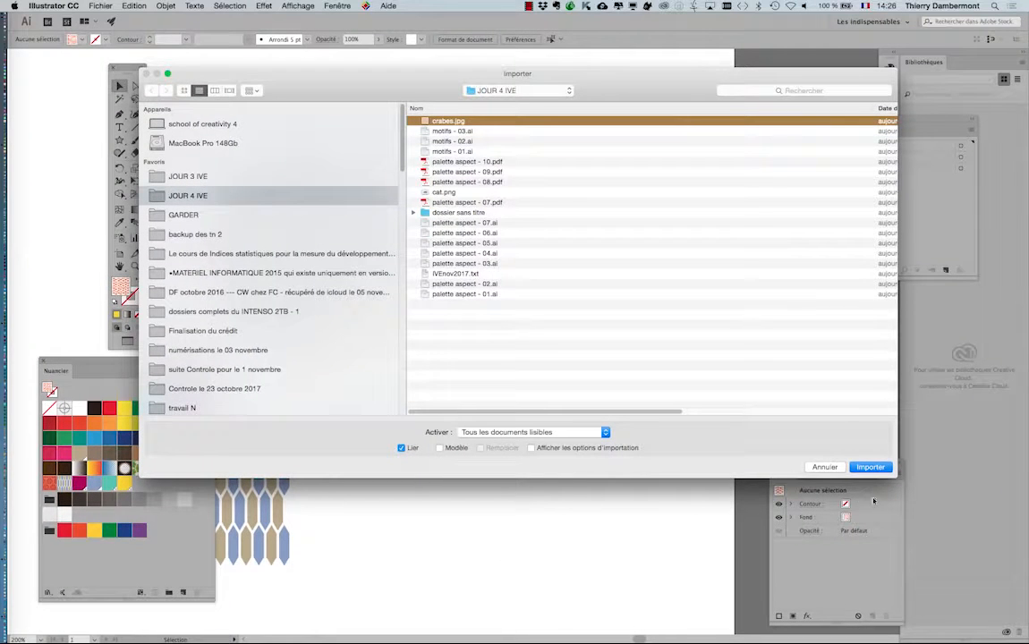
{"action": "left_click", "coordinate": [871, 467]}
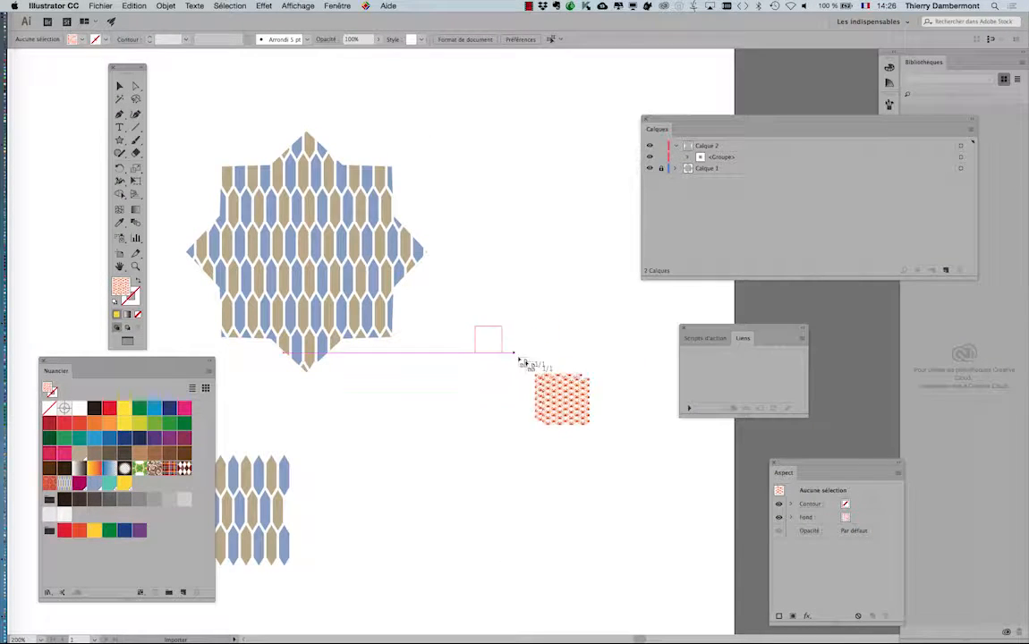
{"action": "left_click_drag", "start_coordinate": [593, 408], "coordinate": [624, 433]}
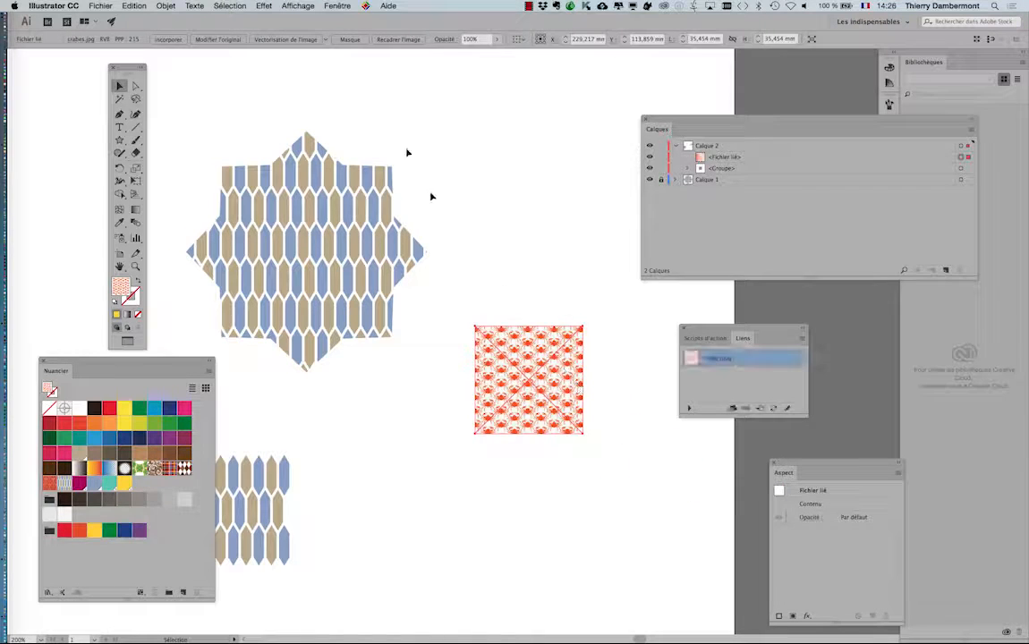
Step: Move the layers panel over the hexagon-patterned star and the links panel beside the placed crab image
{"action": "left_click", "coordinate": [338, 7]}
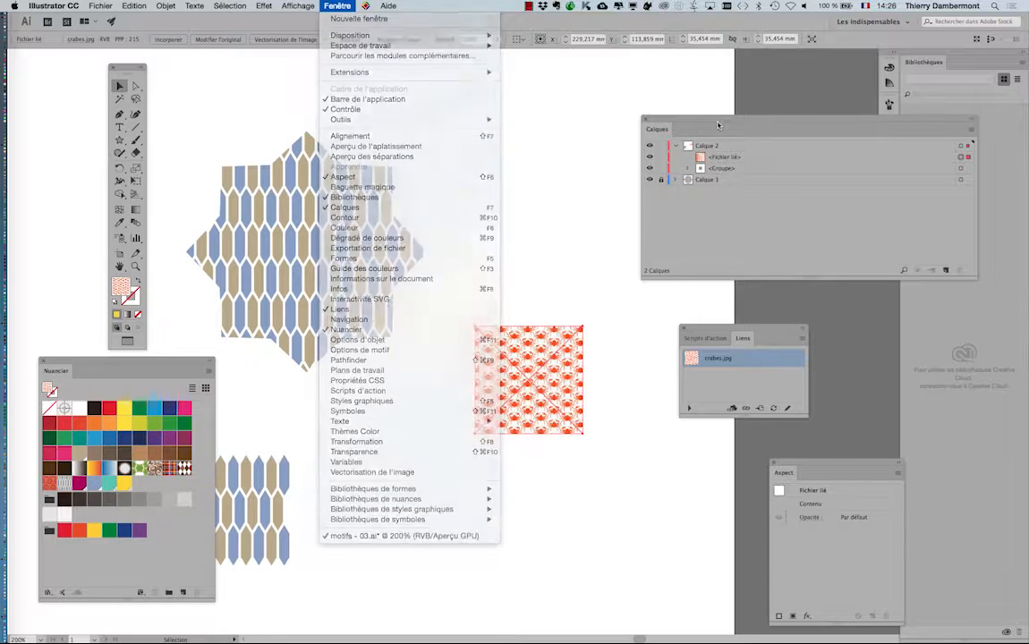
{"action": "left_click", "coordinate": [695, 139]}
{"action": "left_click_drag", "start_coordinate": [701, 120], "coordinate": [168, 89]}
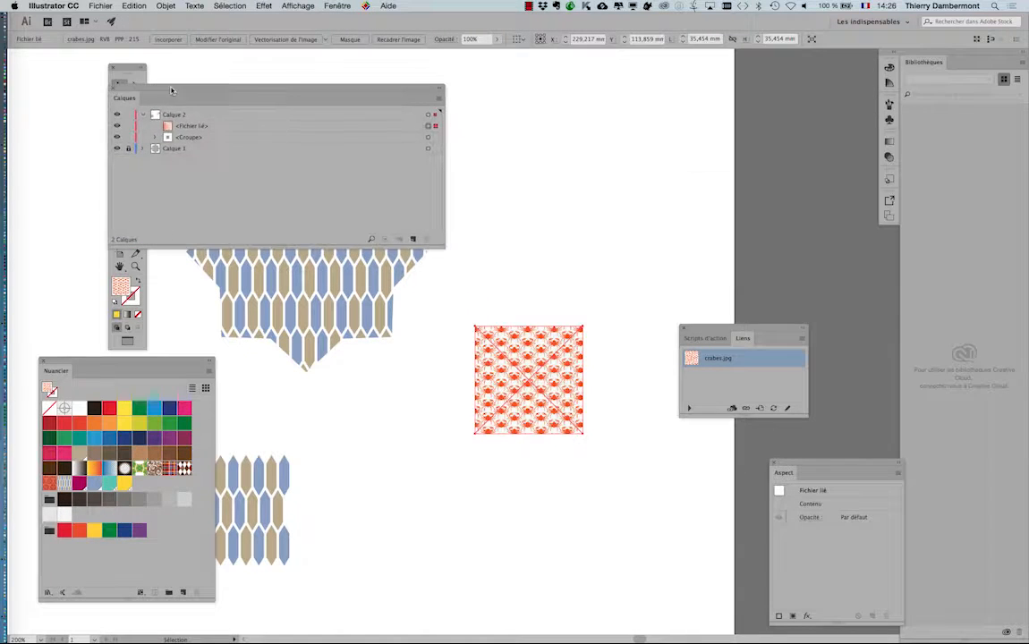
{"action": "left_click_drag", "start_coordinate": [709, 329], "coordinate": [355, 330]}
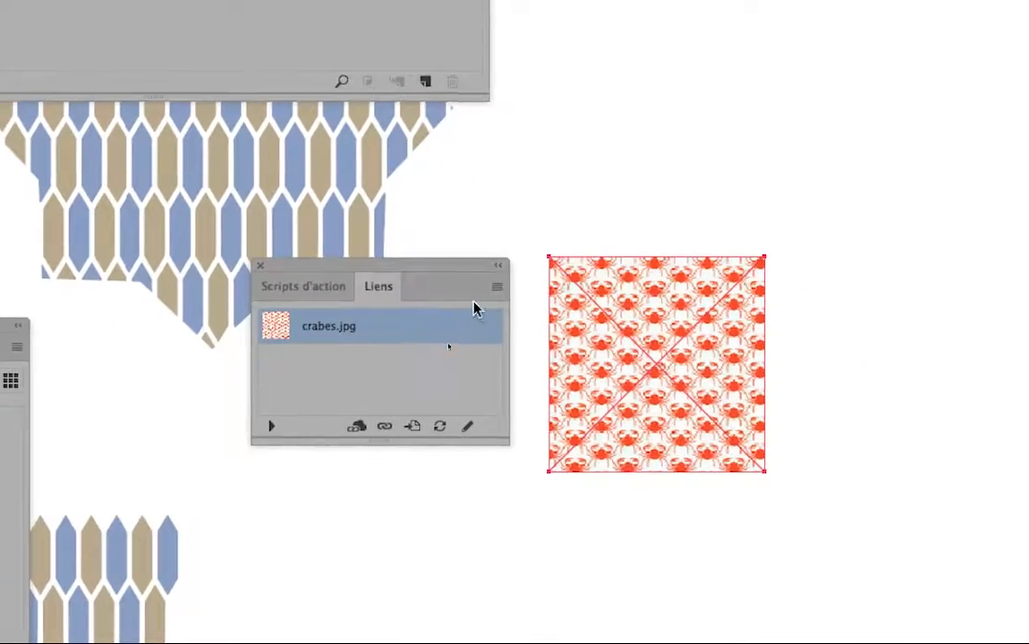
Step: Embed the linked crabes.jpg in the document and add the image to the swatches as a new pattern swatch
{"action": "left_click", "coordinate": [602, 313]}
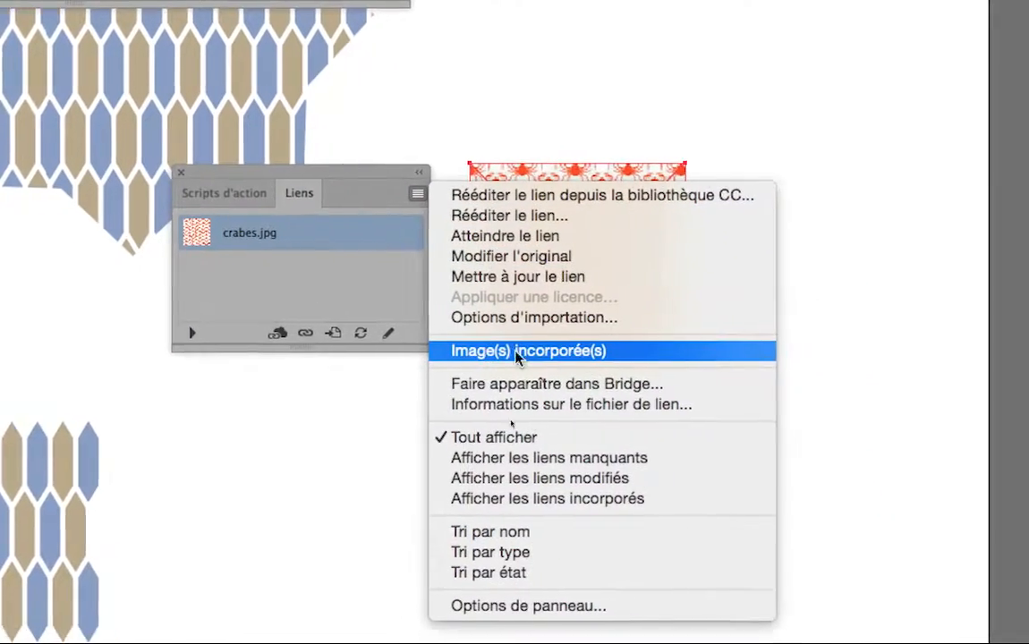
{"action": "left_click", "coordinate": [627, 372]}
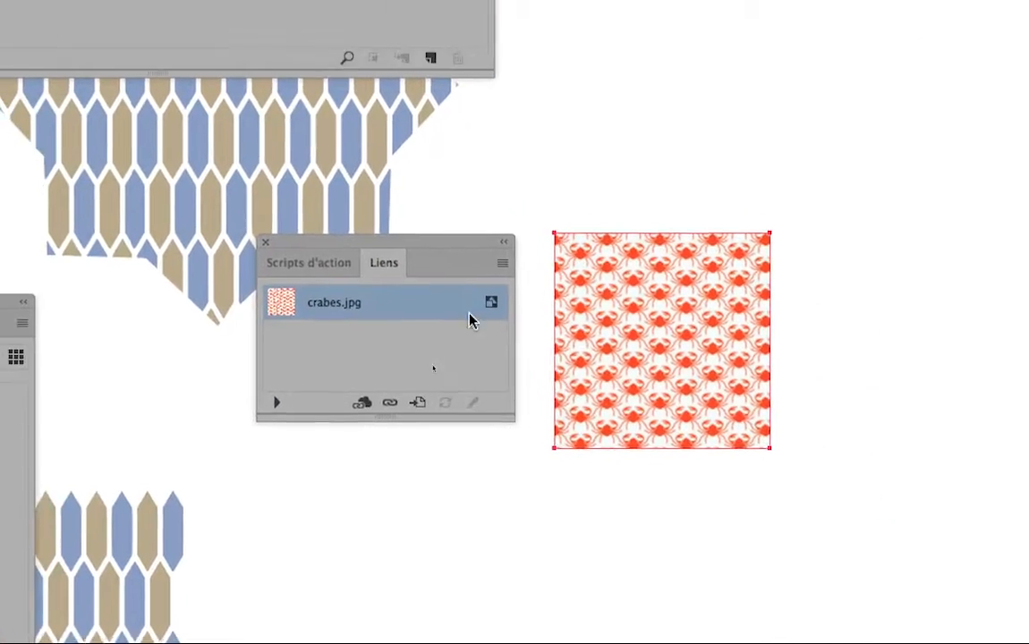
{"action": "left_click_drag", "start_coordinate": [506, 306], "coordinate": [0, 584]}
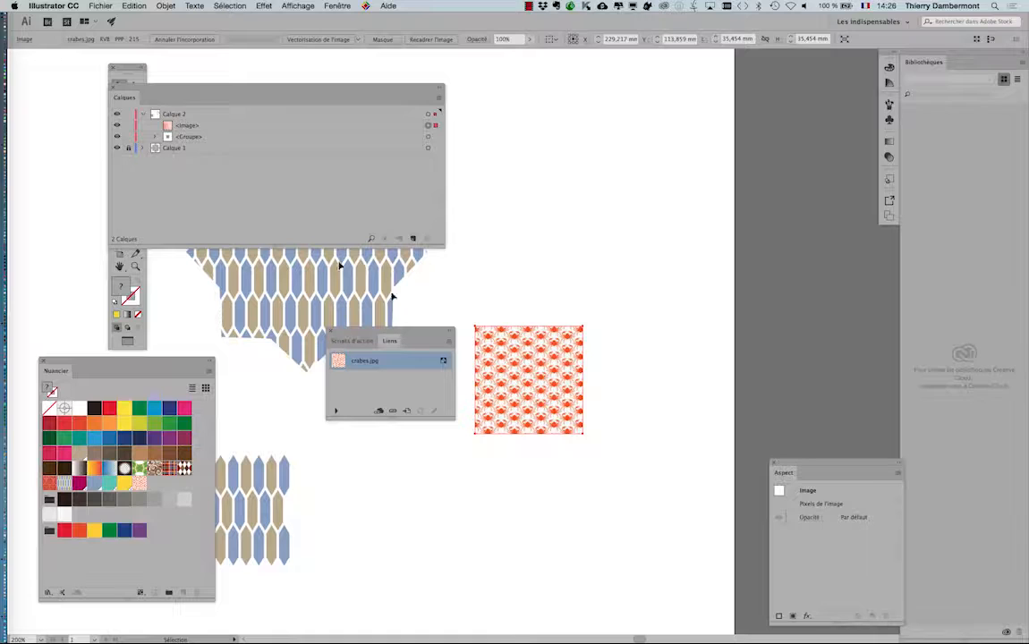
Step: Uncover the tool palette and draw a closed crab-filled triangle with the Pen tool above the crab image, its lower side about 68 mm long
{"action": "left_click_drag", "start_coordinate": [148, 88], "coordinate": [472, 459]}
{"action": "left_click", "coordinate": [121, 118]}
{"action": "left_click", "coordinate": [483, 198]}
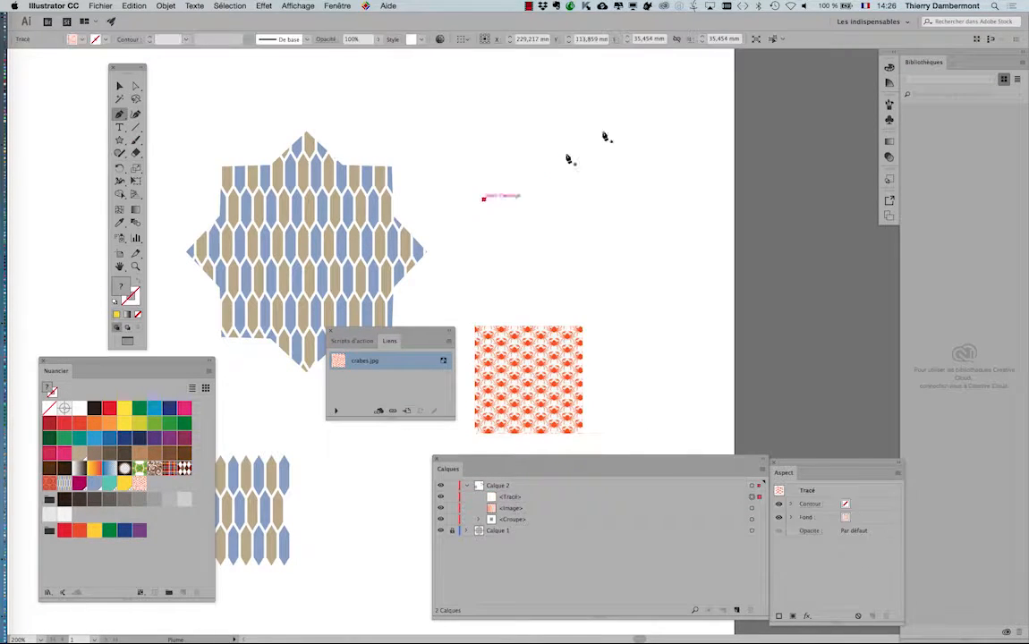
{"action": "left_click", "coordinate": [657, 87]}
{"action": "left_click", "coordinate": [668, 289]}
{"action": "left_click", "coordinate": [483, 199]}
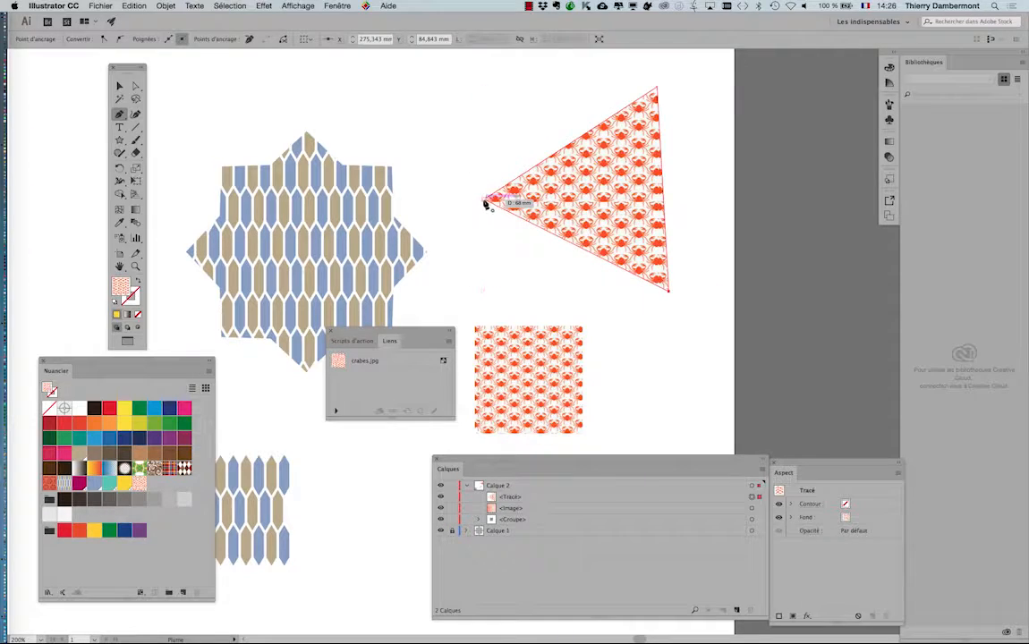
{"action": "left_click", "coordinate": [118, 86]}
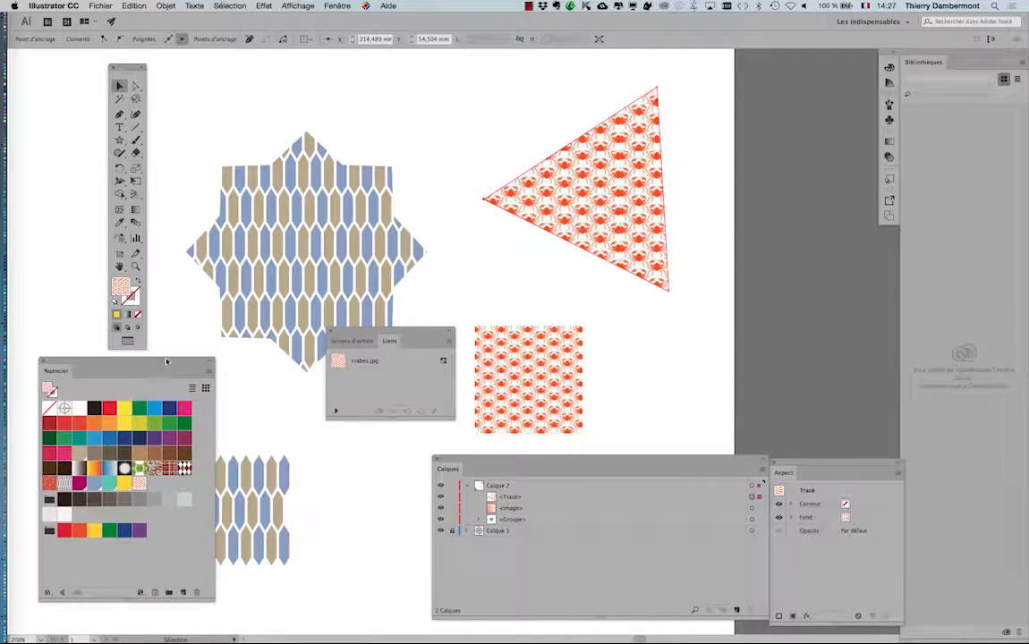
Step: Bring the swatches beside the triangle, try the Pompadour, tartan and diamond patterns as its fill, and reapply the crab pattern
{"action": "left_click_drag", "start_coordinate": [167, 361], "coordinate": [514, 108]}
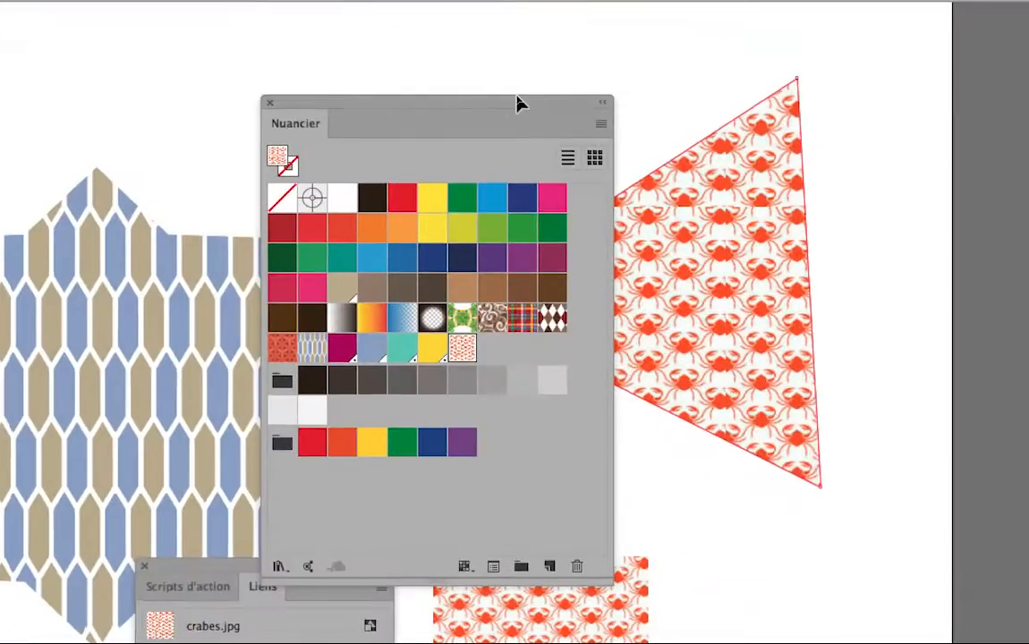
{"action": "left_click", "coordinate": [499, 320]}
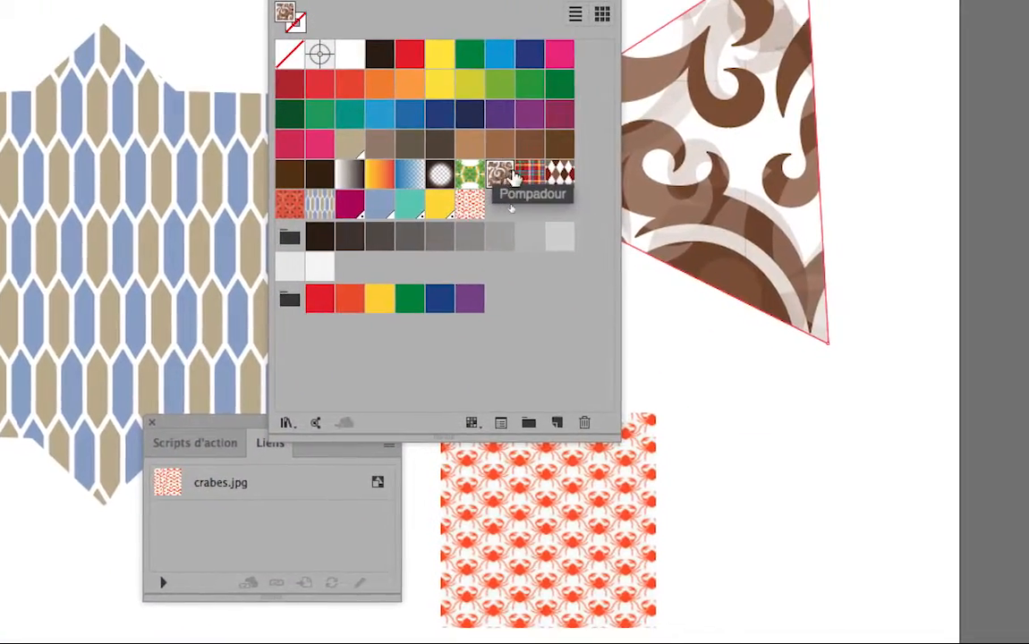
{"action": "left_click", "coordinate": [529, 173]}
{"action": "left_click", "coordinate": [559, 173]}
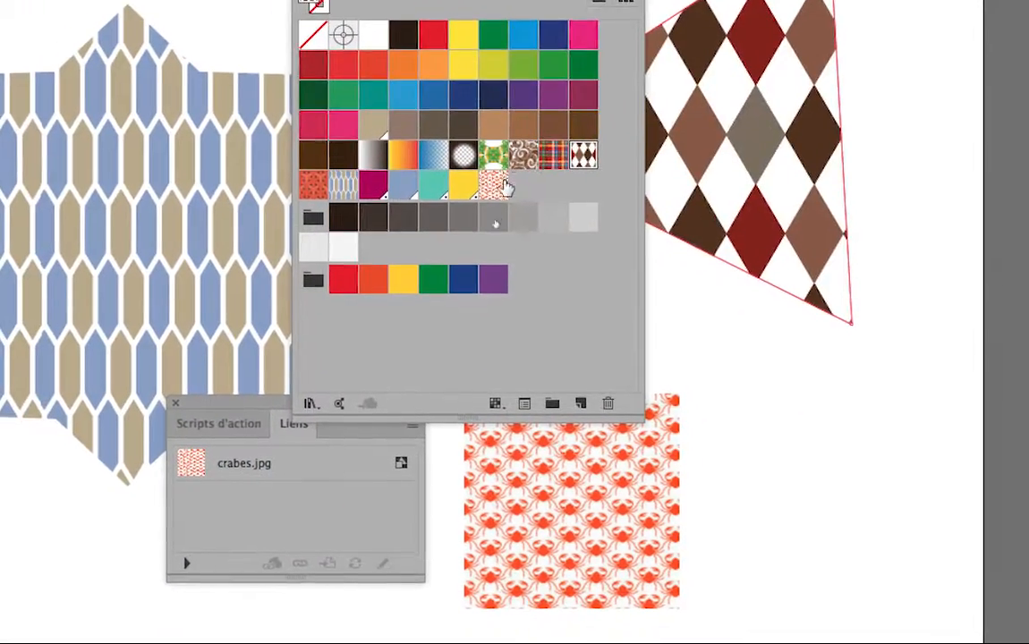
{"action": "left_click", "coordinate": [503, 185]}
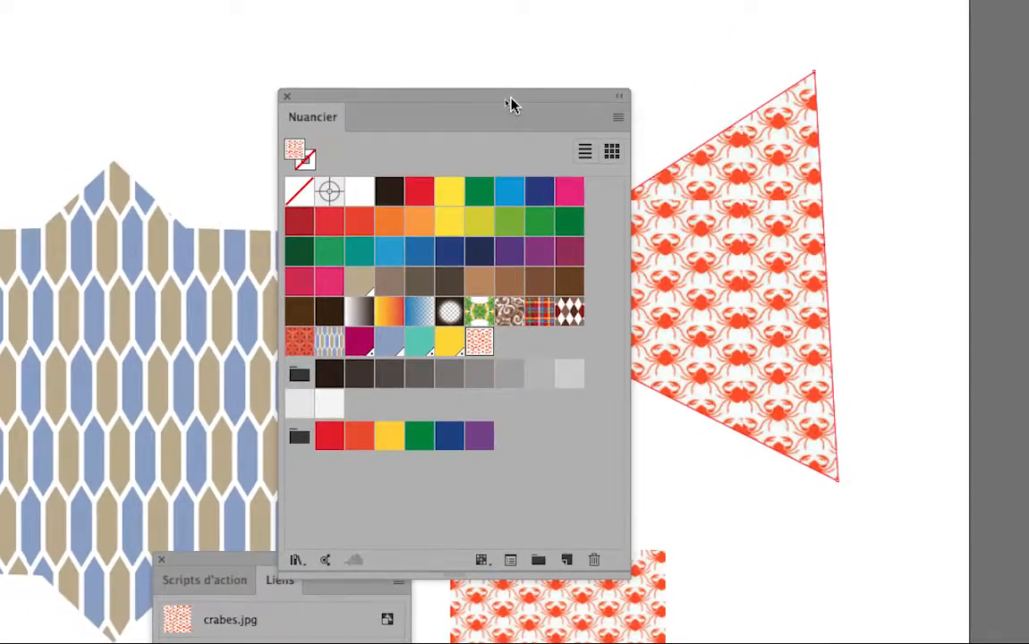
Step: Move the swatches clear of the triangle and examine the crab pattern's tile seams, comparing them with the source crab image's edges
{"action": "left_click_drag", "start_coordinate": [510, 104], "coordinate": [440, 97]}
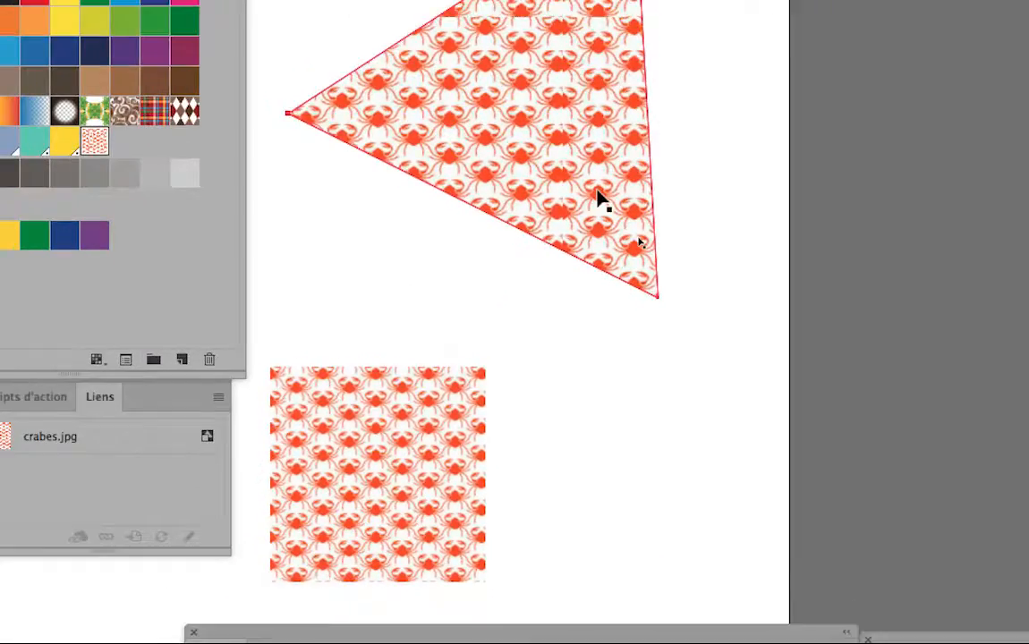
{"action": "key", "text": "super+plus"}
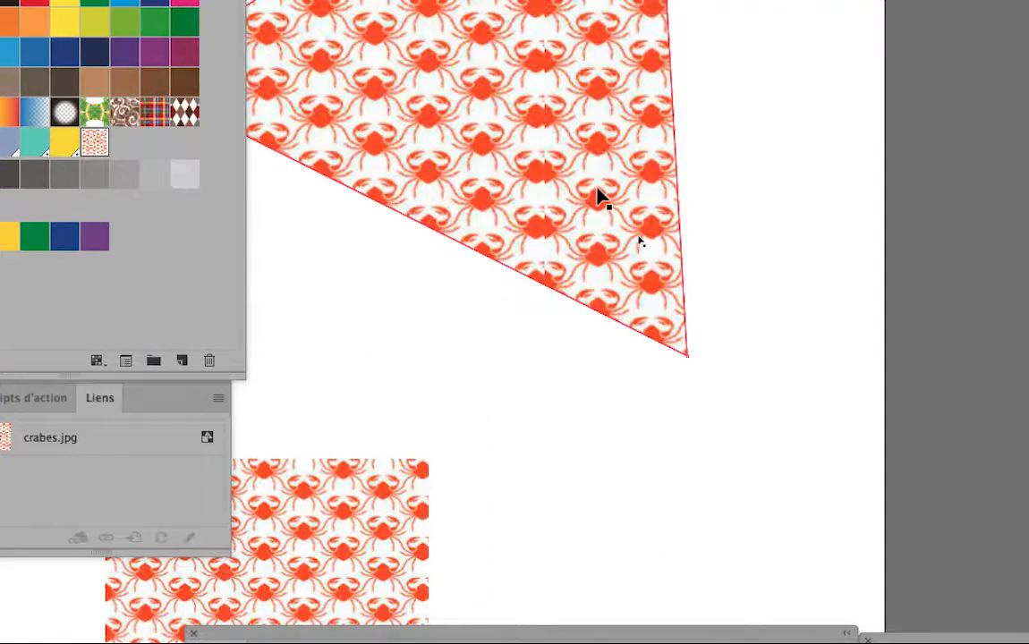
{"action": "key", "text": "super+plus"}
{"action": "key", "text": "space"}
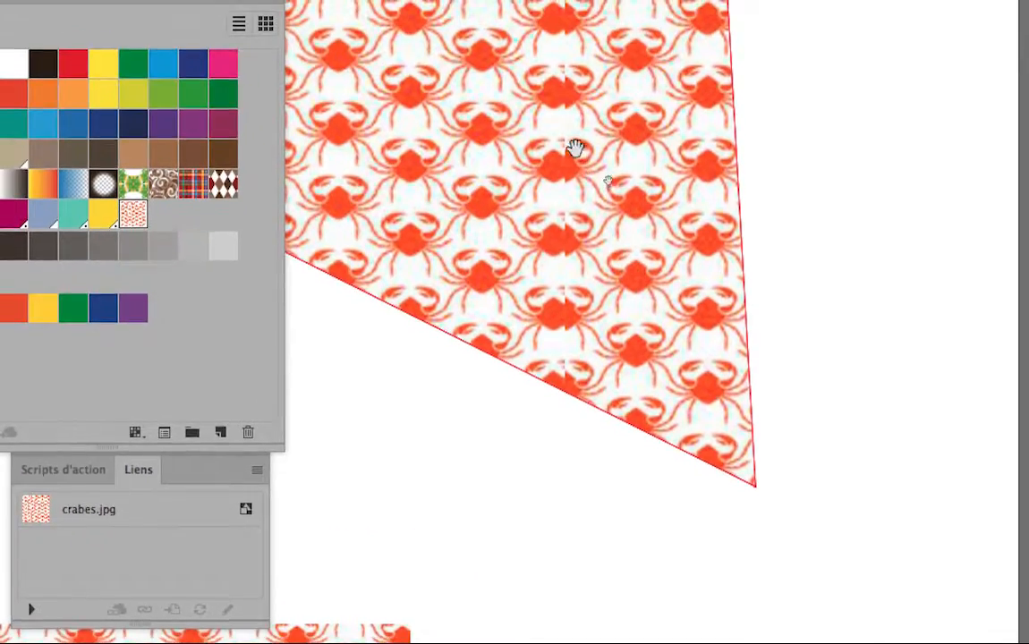
{"action": "left_click_drag", "start_coordinate": [576, 147], "coordinate": [654, 356]}
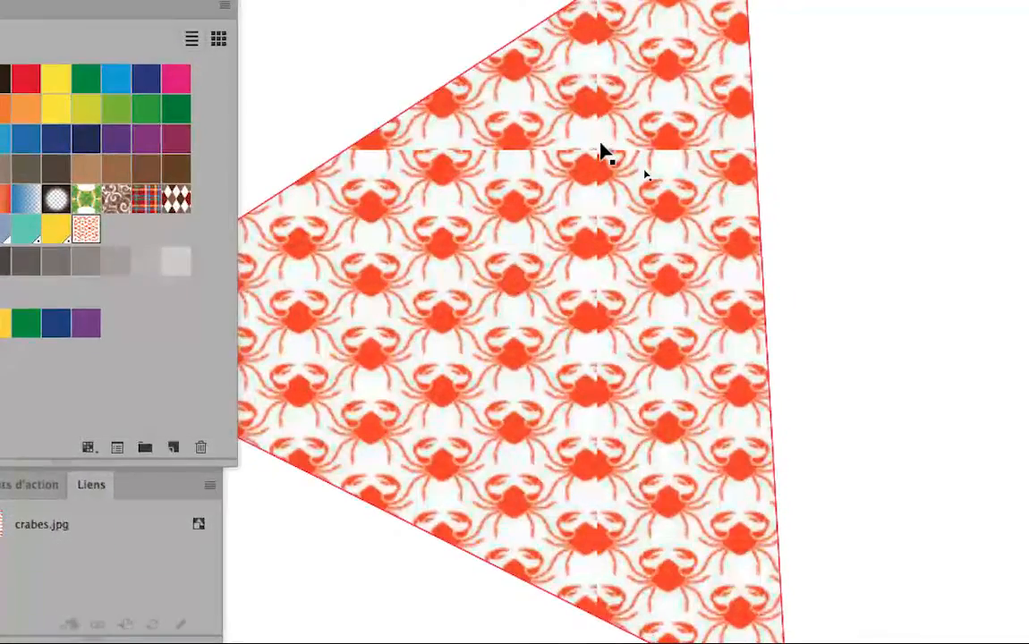
{"action": "key", "text": "super+minus"}
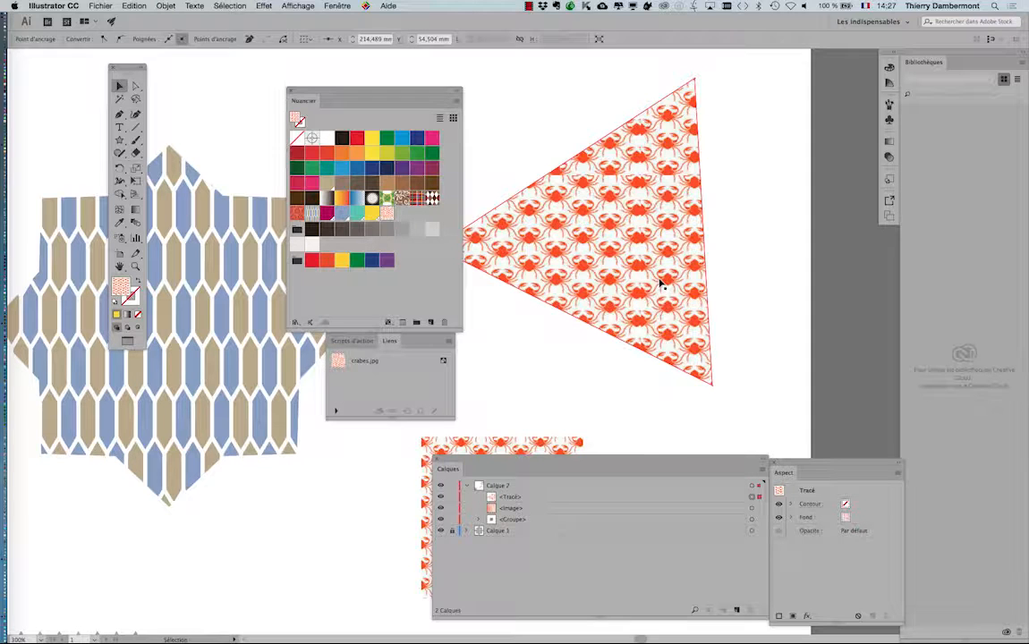
{"action": "key", "text": "super+minus"}
{"action": "left_click", "coordinate": [568, 398]}
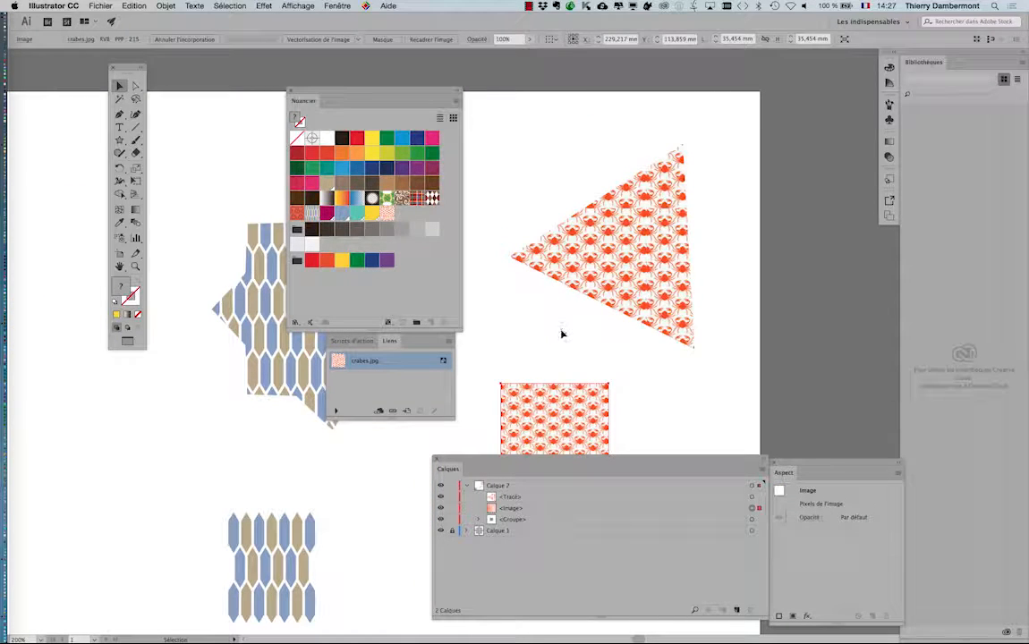
{"action": "key", "text": "super+plus"}
{"action": "key", "text": "super+plus"}
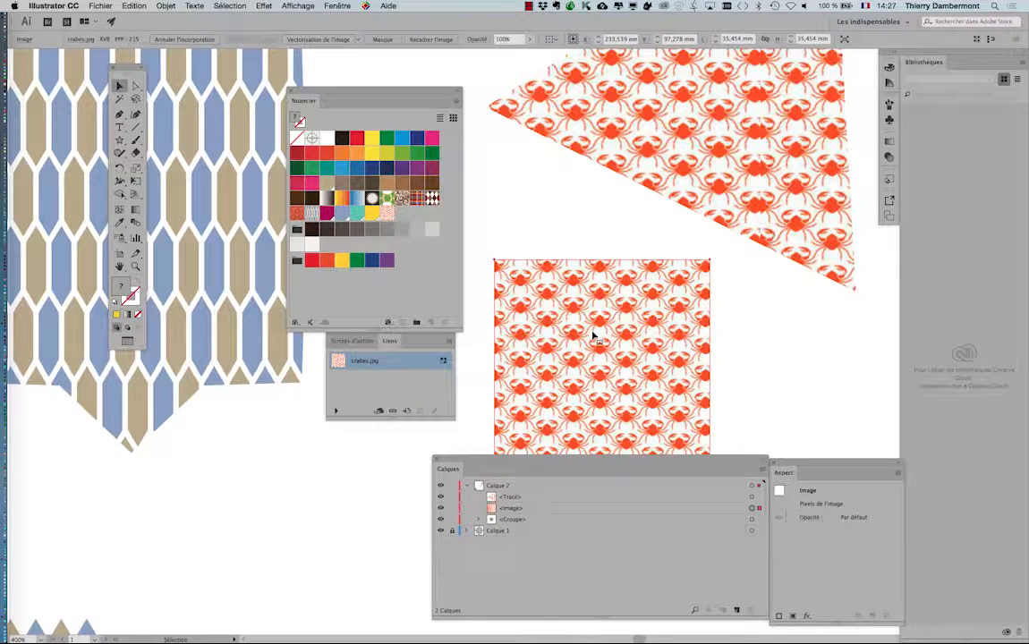
Step: Switch to Firefox, browse the public-domain seamless pattern results and open the blue pattern with yellow flowers as a standalone image
{"action": "key", "text": "super+Tab"}
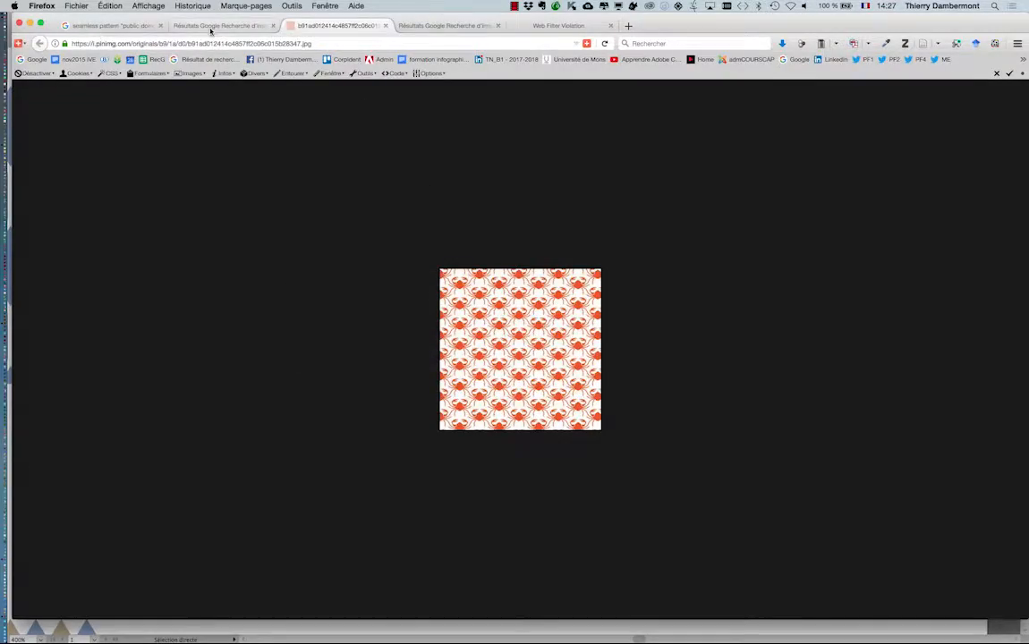
{"action": "left_click", "coordinate": [211, 27]}
{"action": "left_click", "coordinate": [111, 27]}
{"action": "scroll", "coordinate": [569, 329], "scroll_direction": "down", "scroll_amount": 5}
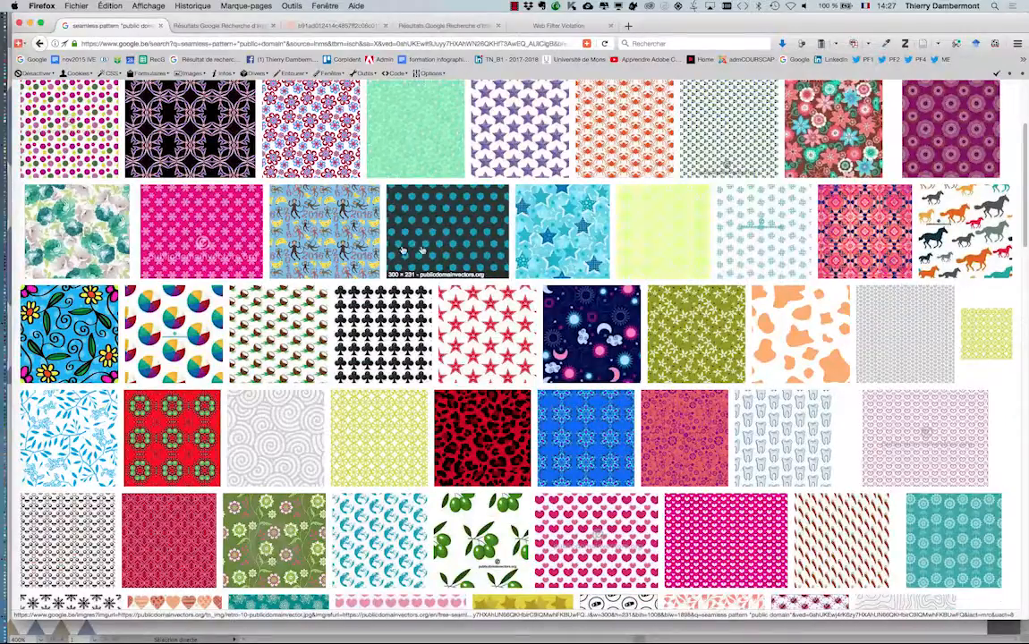
{"action": "scroll", "coordinate": [269, 259], "scroll_direction": "down", "scroll_amount": 2}
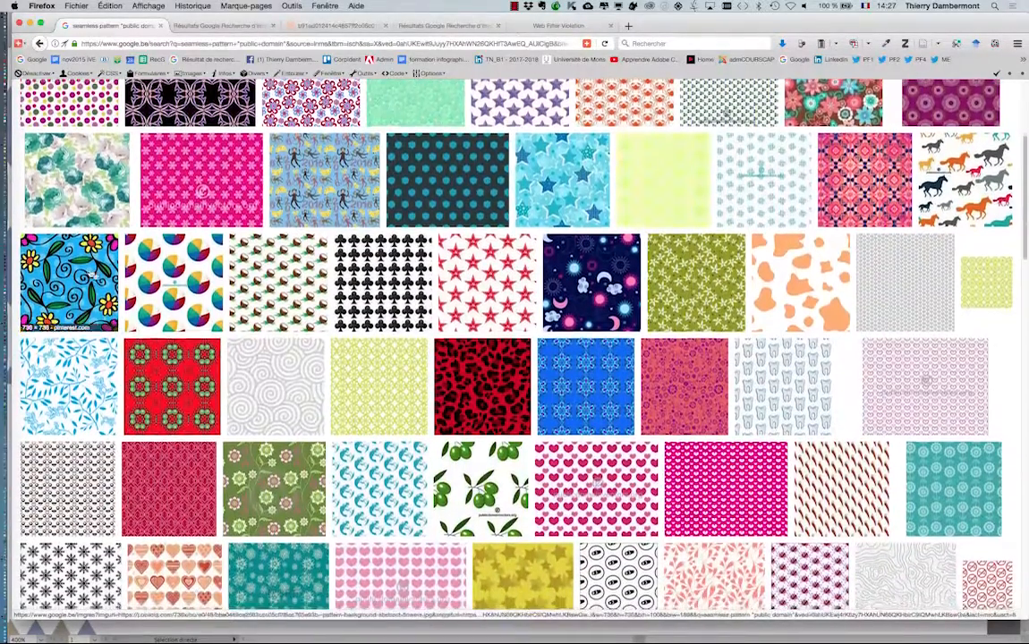
{"action": "left_click", "coordinate": [89, 278]}
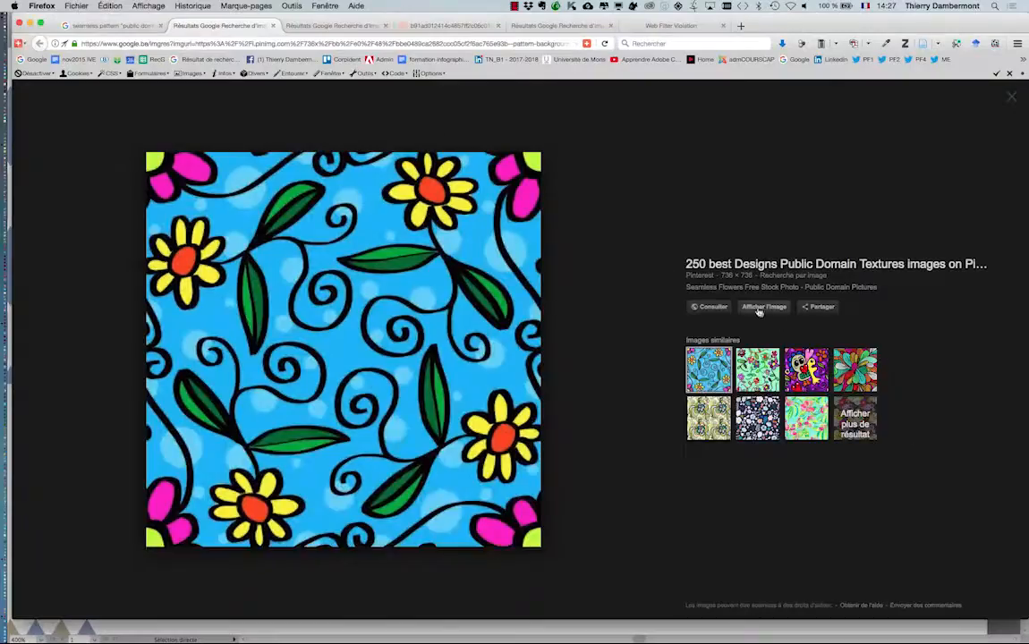
{"action": "left_click", "coordinate": [758, 308]}
Step: Save the flower image in the JOUR 4 IVE folder as abstract-flowers.jpg
{"action": "right_click", "coordinate": [530, 284]}
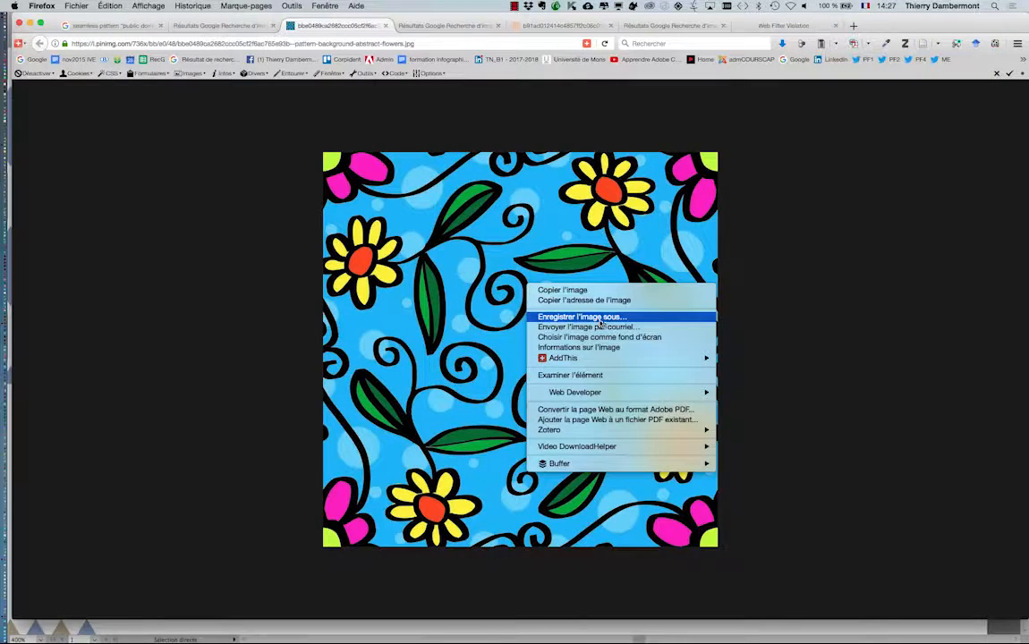
{"action": "left_click", "coordinate": [581, 317]}
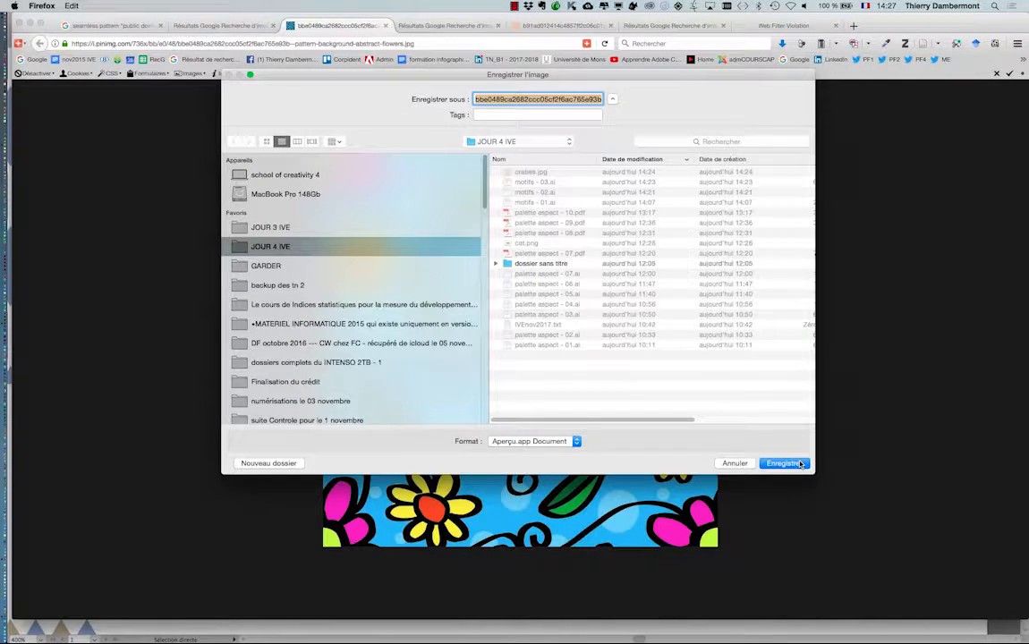
{"action": "left_click", "coordinate": [573, 99]}
{"action": "left_click_drag", "start_coordinate": [580, 99], "coordinate": [534, 73]}
{"action": "key", "text": "BackSpace"}
{"action": "key", "text": "BackSpace"}
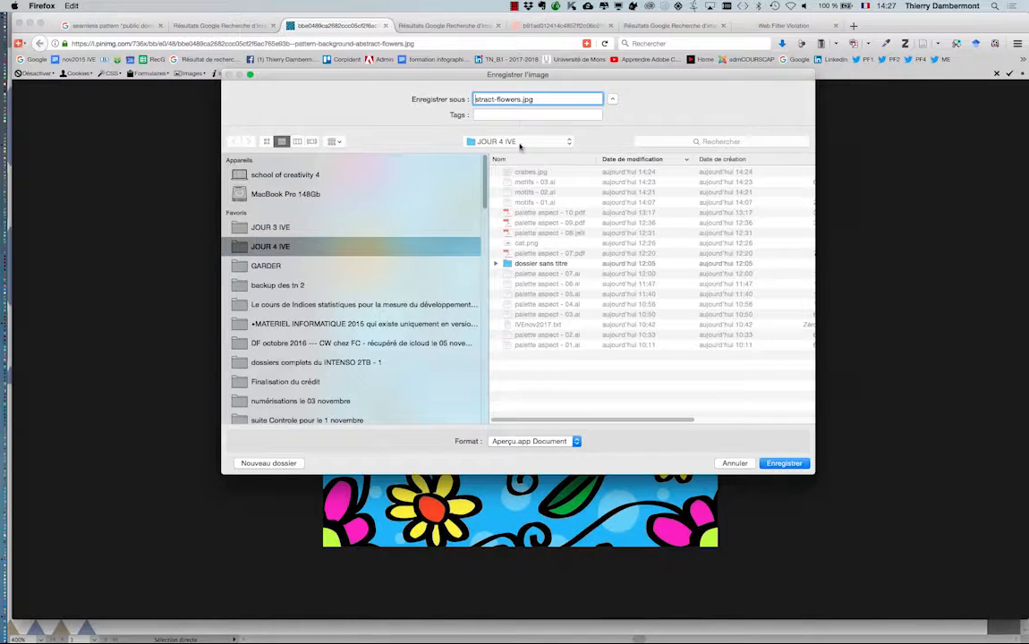
{"action": "left_click", "coordinate": [782, 462]}
Step: Return to Illustrator, delete the placed crab image and move the swatches, links and layers panels clear of the triangle
{"action": "key", "text": "super+Tab"}
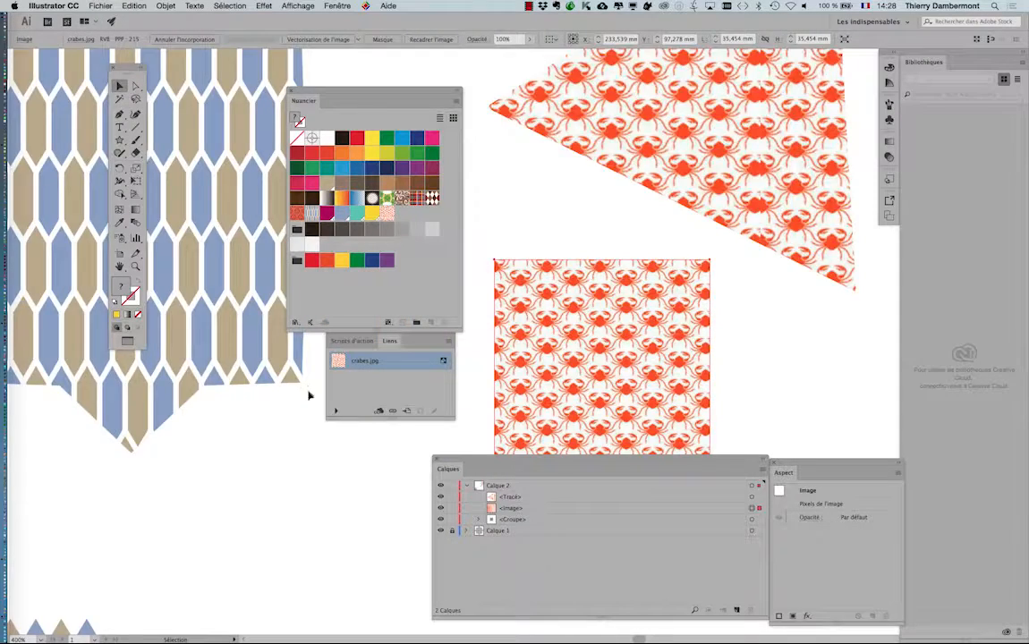
{"action": "key", "text": "super+minus"}
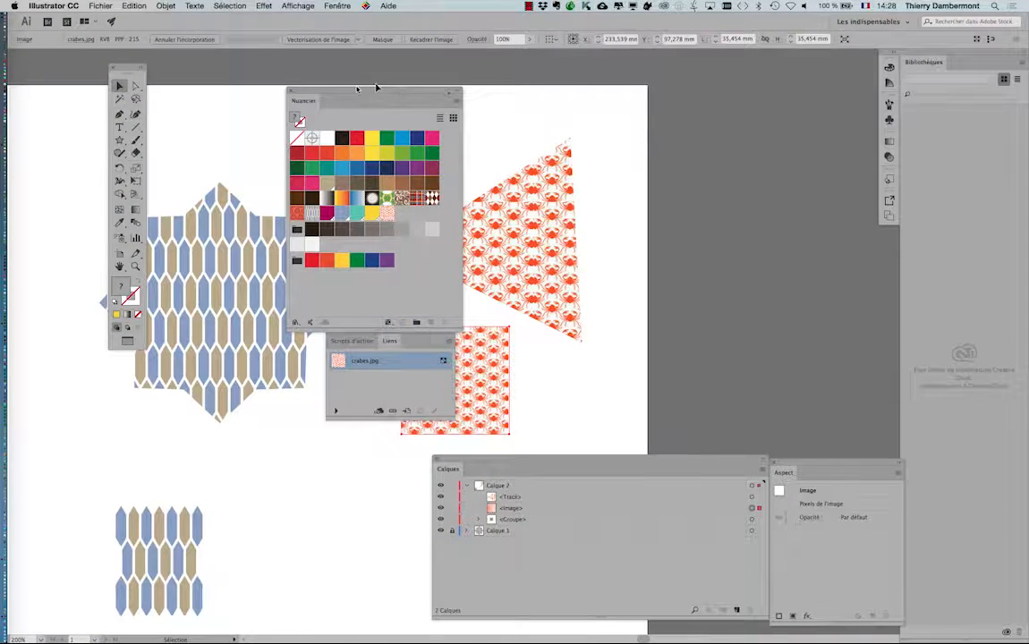
{"action": "left_click_drag", "start_coordinate": [376, 88], "coordinate": [721, 88]}
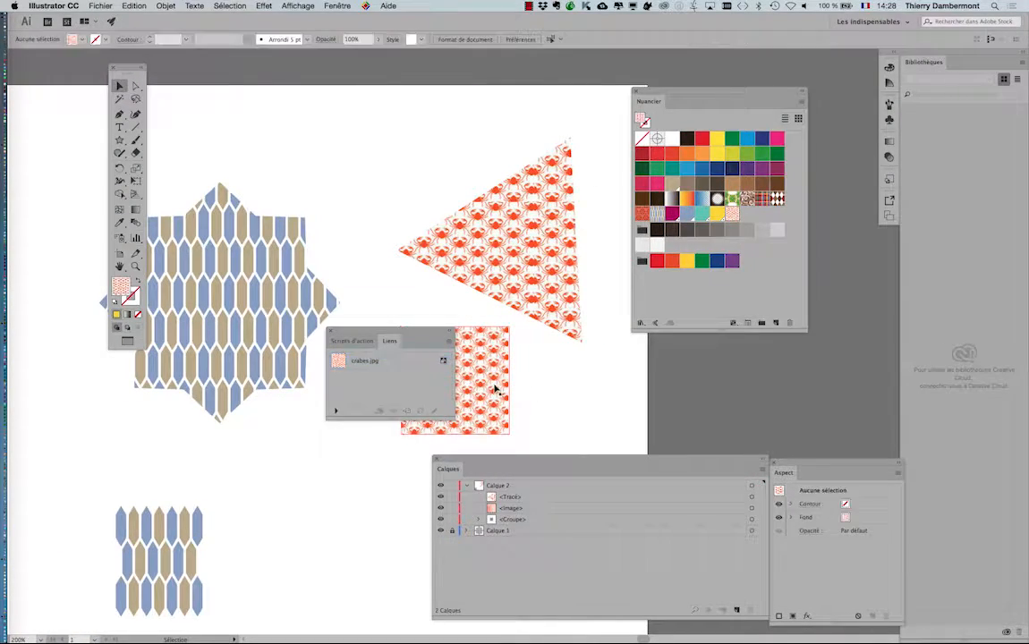
{"action": "key", "text": "Delete"}
{"action": "left_click_drag", "start_coordinate": [420, 335], "coordinate": [102, 466]}
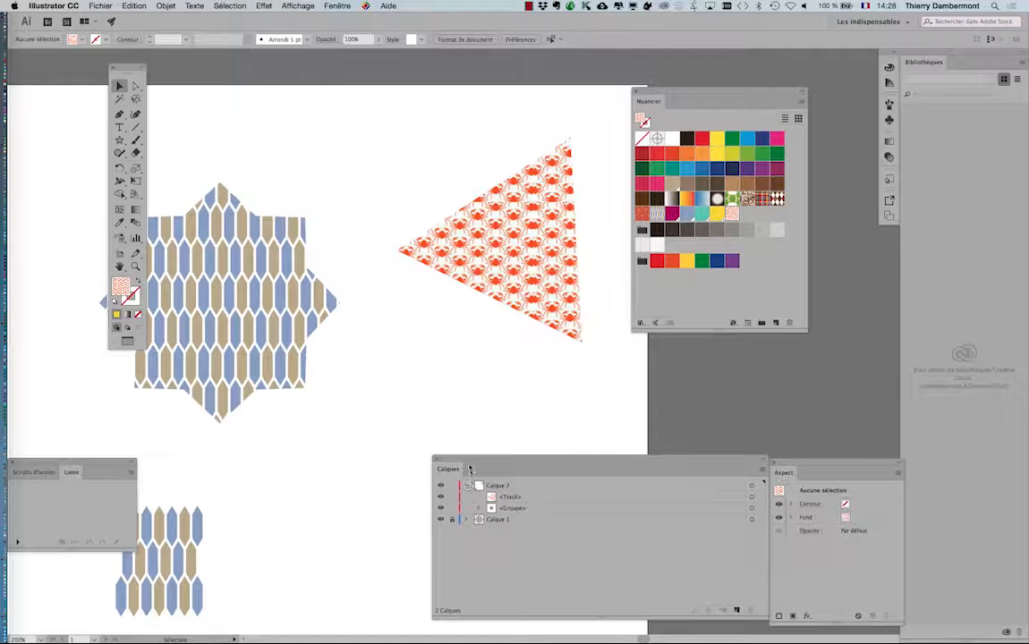
{"action": "left_click_drag", "start_coordinate": [523, 461], "coordinate": [723, 407]}
Step: Place abstract-flowers.jpg from the JOUR 4 IVE folder below the triangle as a square about 39.5 mm wide
{"action": "left_click", "coordinate": [98, 5]}
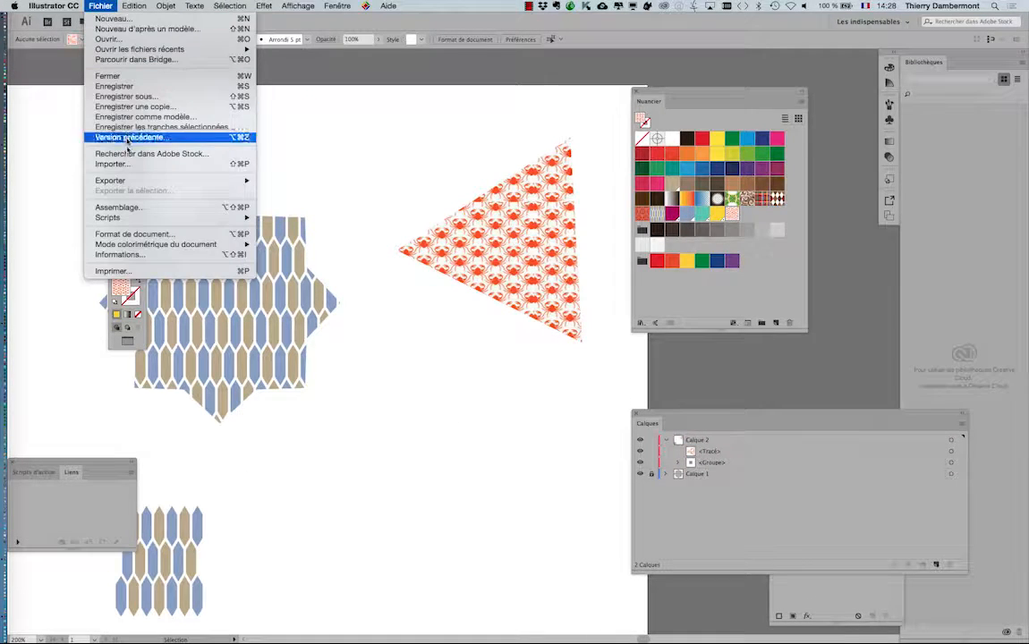
{"action": "left_click", "coordinate": [117, 161]}
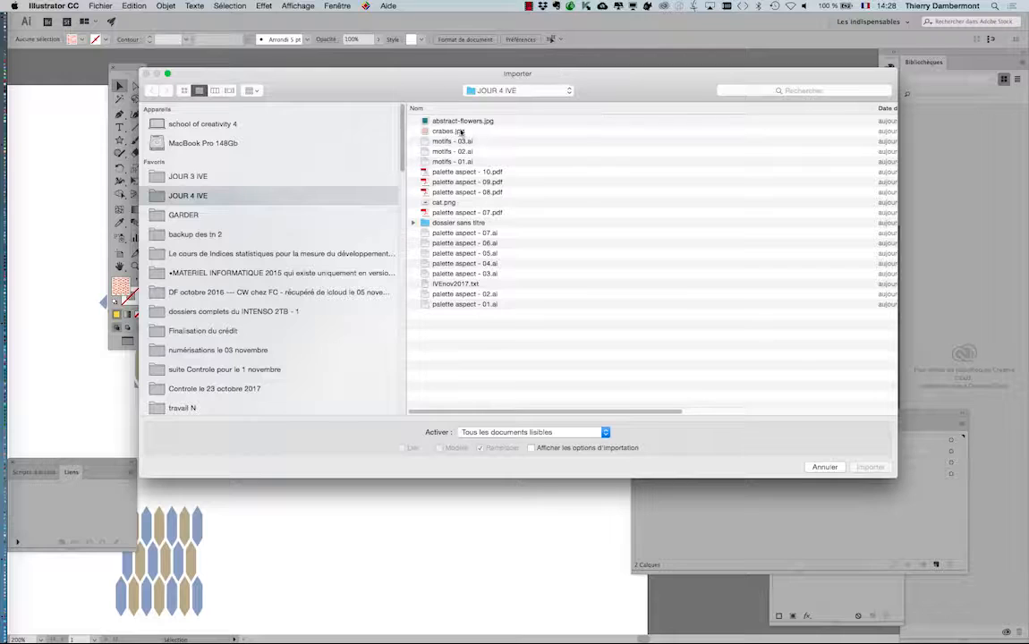
{"action": "left_click", "coordinate": [460, 121]}
{"action": "left_click", "coordinate": [867, 467]}
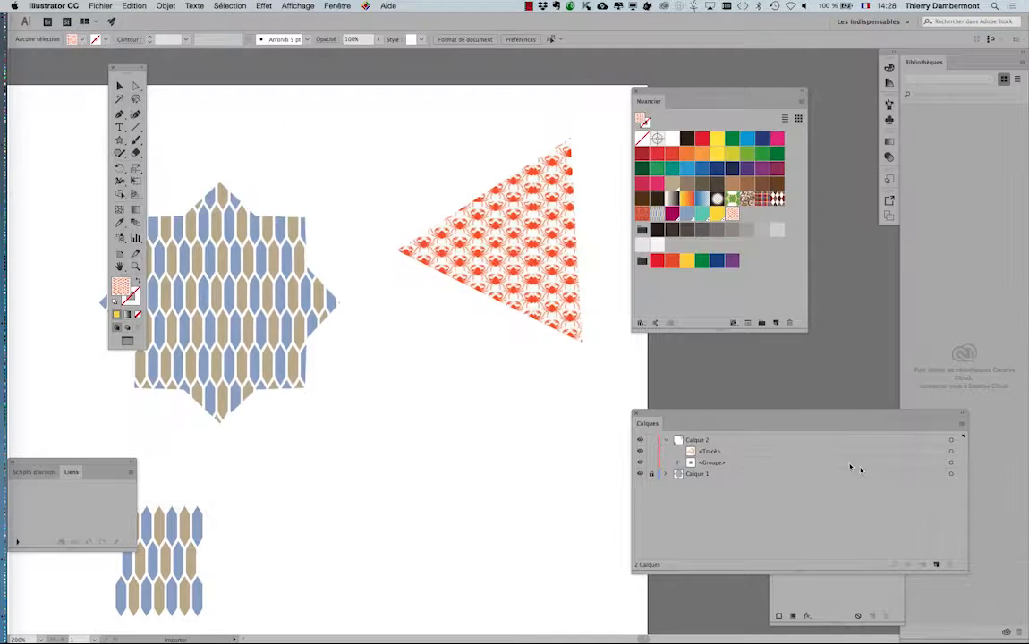
{"action": "left_click_drag", "start_coordinate": [340, 374], "coordinate": [460, 494]}
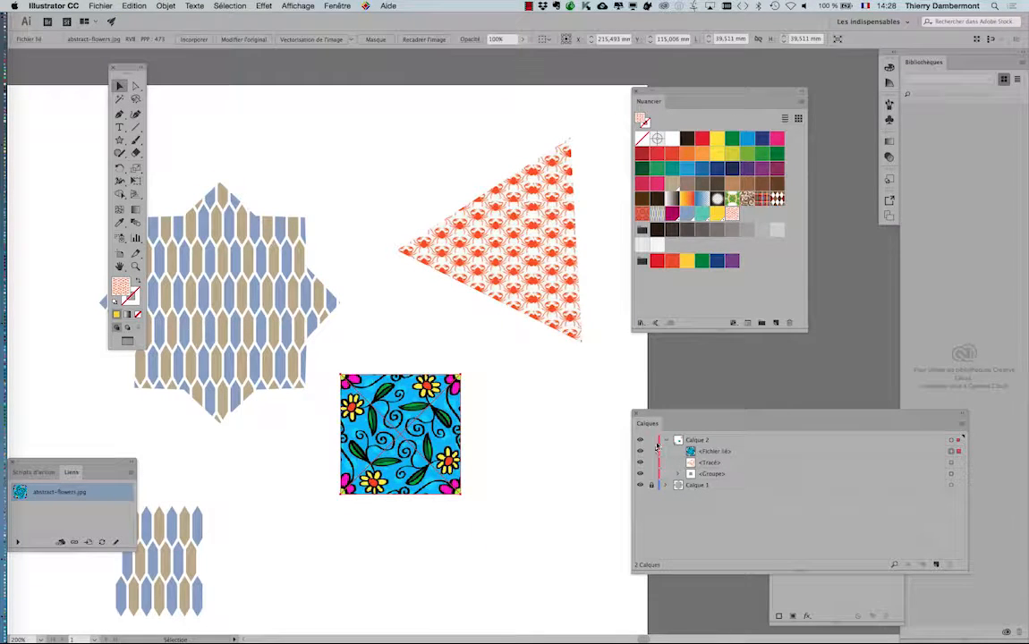
Step: Move the layers panel below the artwork and the links panel above the flower image, and embed the linked abstract-flowers.jpg
{"action": "left_click_drag", "start_coordinate": [903, 419], "coordinate": [374, 589]}
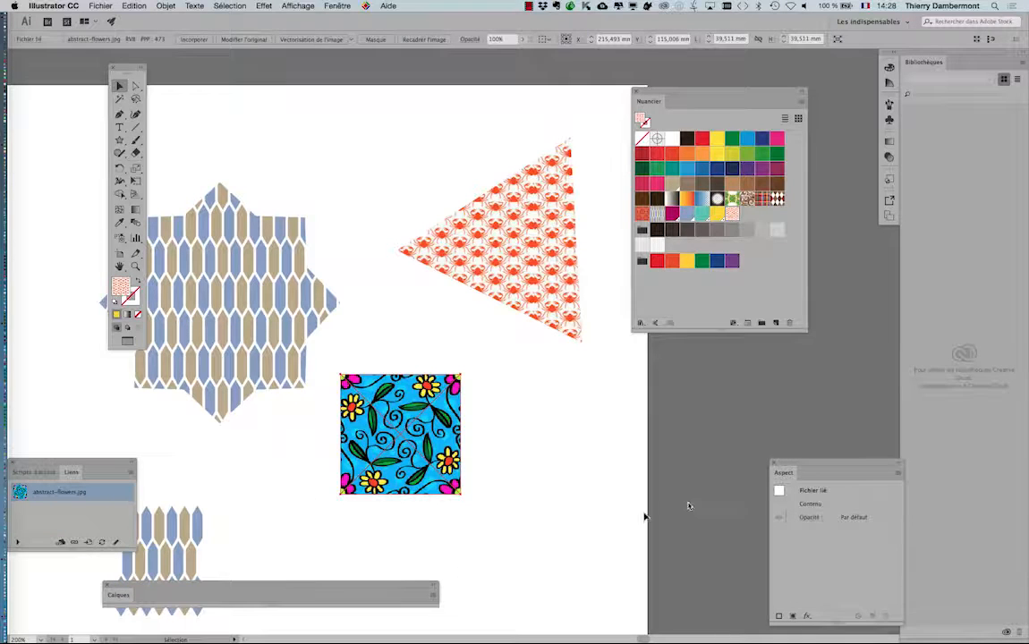
{"action": "left_click", "coordinate": [339, 4]}
{"action": "left_click", "coordinate": [339, 5]}
{"action": "left_click_drag", "start_coordinate": [79, 474], "coordinate": [450, 261]}
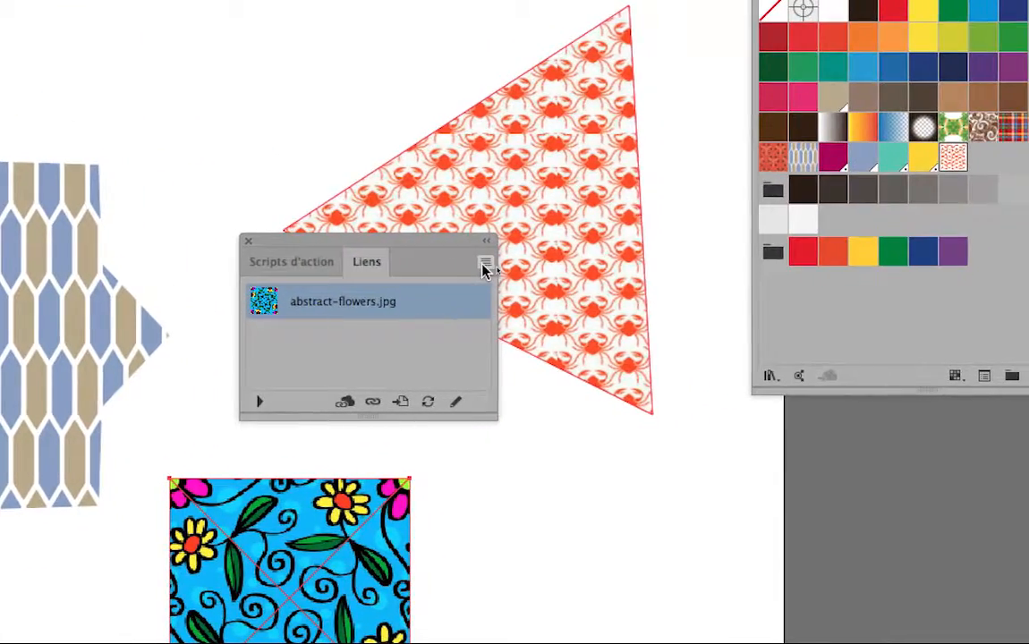
{"action": "left_click", "coordinate": [546, 274]}
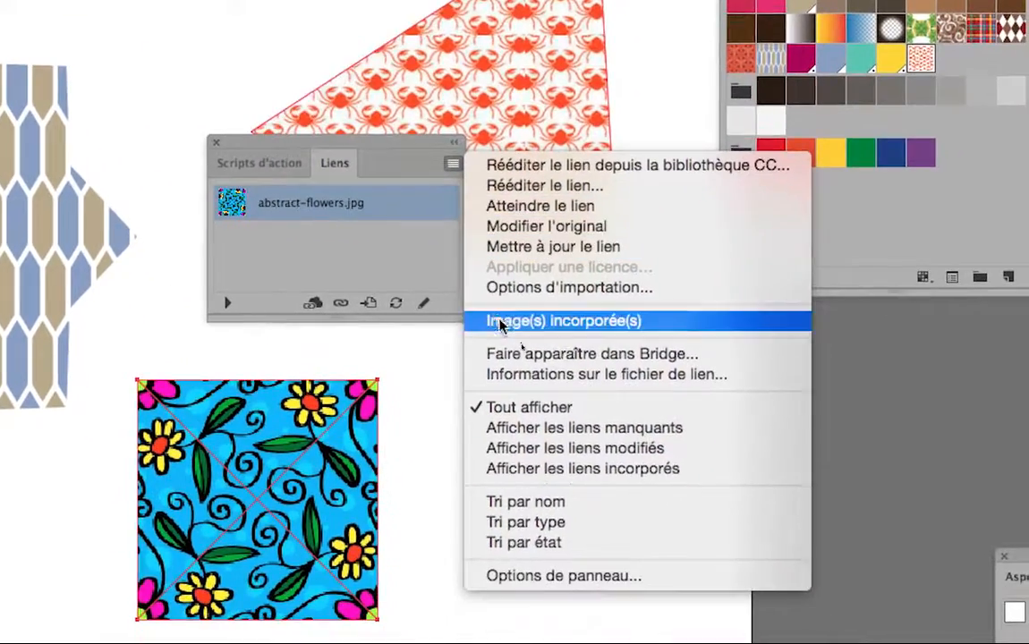
{"action": "left_click", "coordinate": [534, 420]}
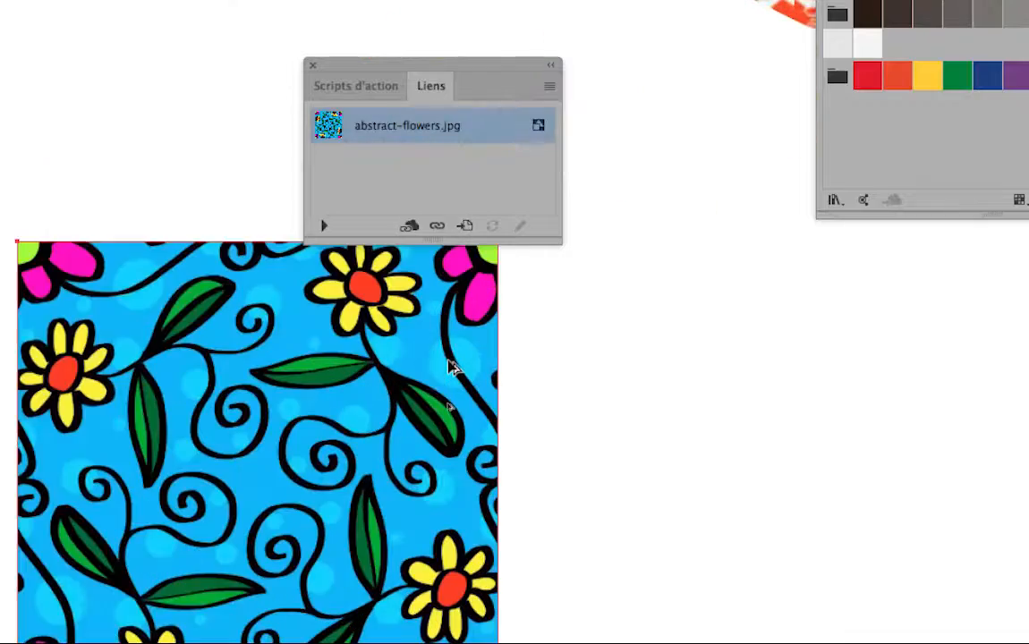
Step: Add the embedded flower image as a pattern swatch, fill the triangle with it and move the links panel off the triangle
{"action": "scroll", "coordinate": [450, 365], "scroll_direction": "down", "scroll_amount": 1}
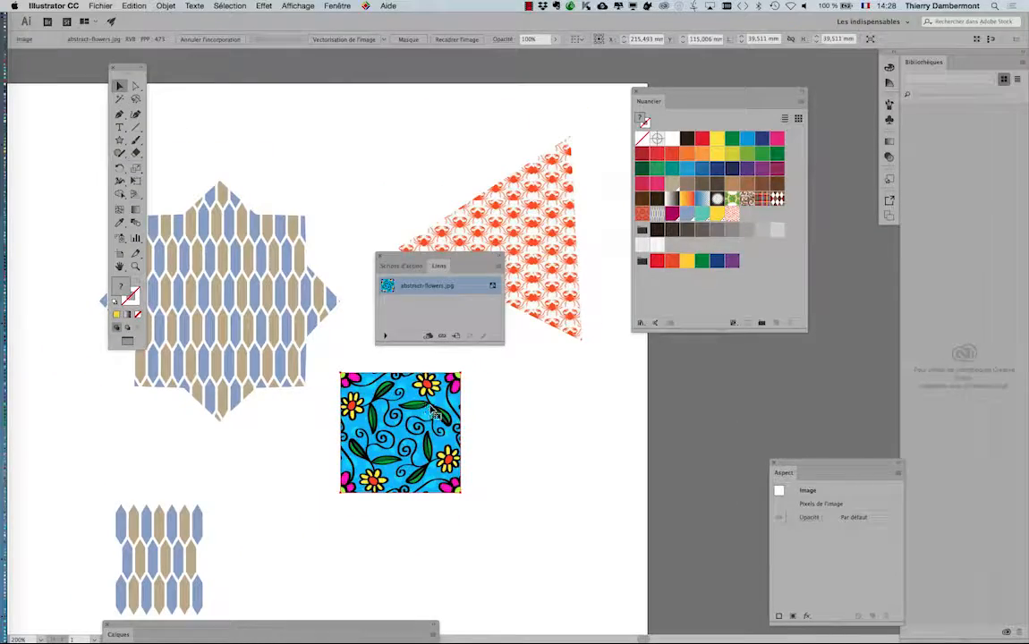
{"action": "left_click_drag", "start_coordinate": [433, 413], "coordinate": [699, 207]}
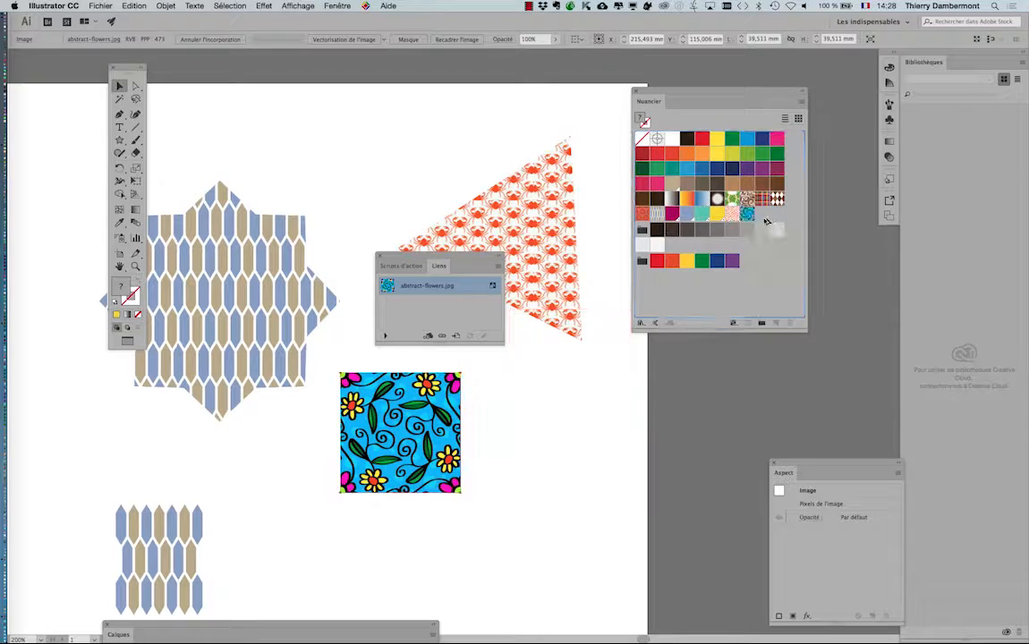
{"action": "left_click", "coordinate": [566, 201]}
{"action": "left_click", "coordinate": [746, 213]}
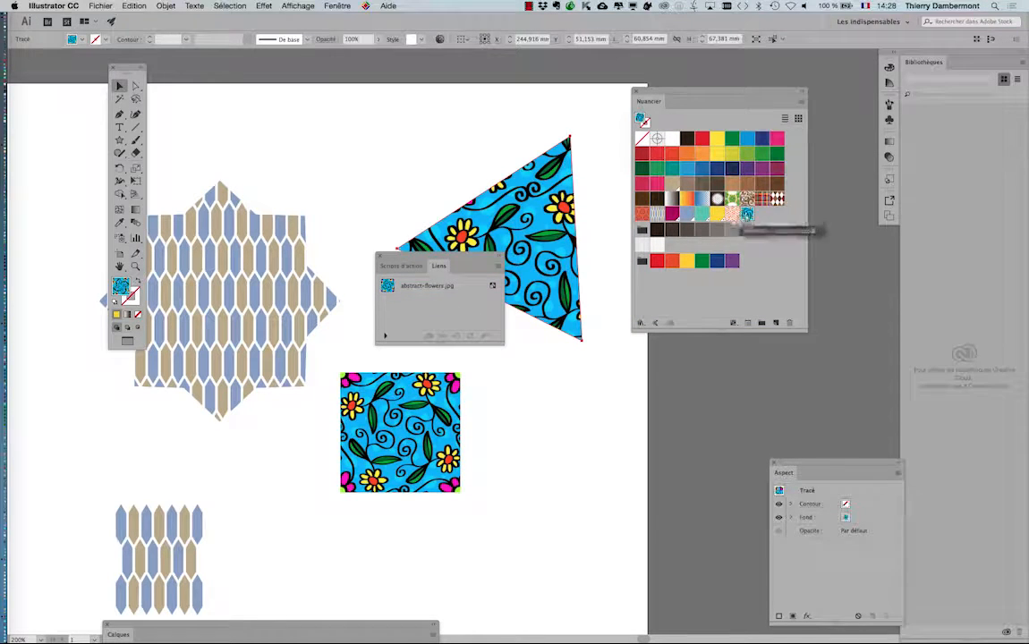
{"action": "left_click_drag", "start_coordinate": [440, 258], "coordinate": [224, 212]}
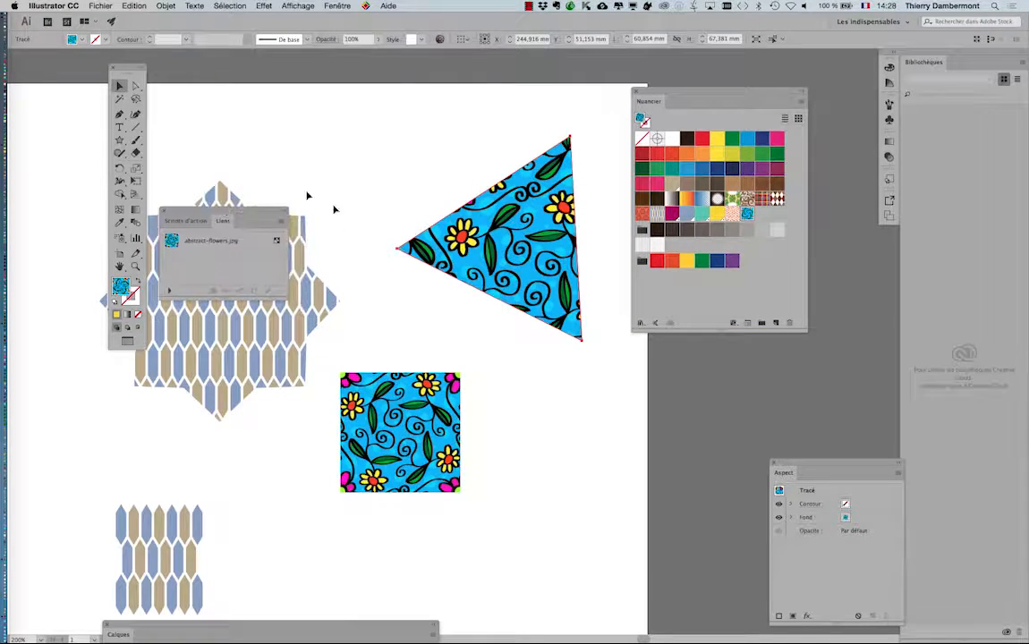
Step: Enlarge the triangle with the Free Transform tool to about 131 mm wide and 145 mm high, and move the links panel below the flower image
{"action": "left_click", "coordinate": [136, 180]}
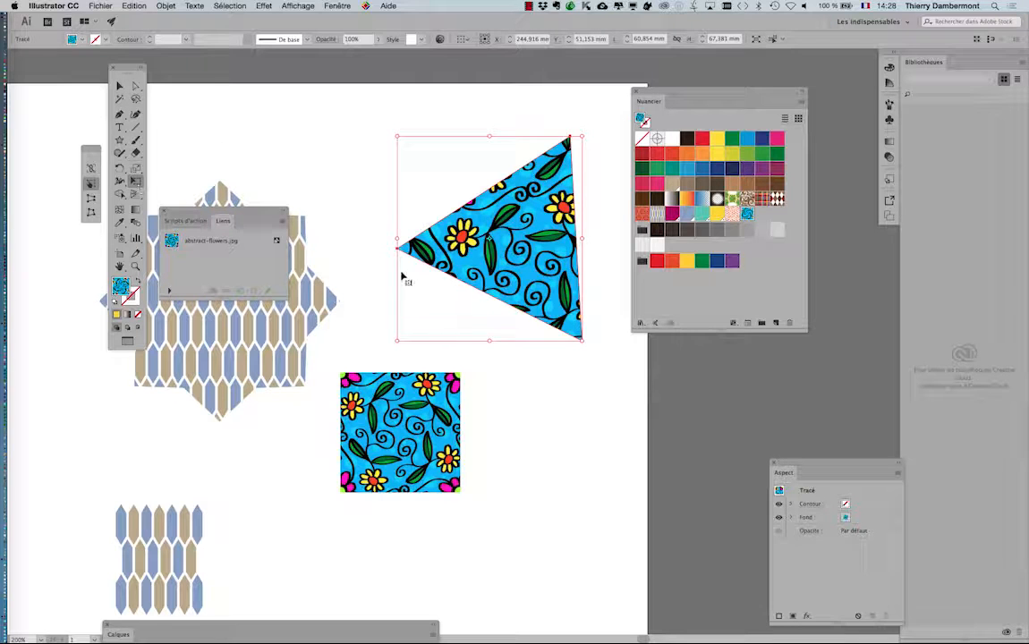
{"action": "left_click_drag", "start_coordinate": [397, 342], "coordinate": [290, 460]}
{"action": "scroll", "coordinate": [619, 277], "scroll_direction": "down", "scroll_amount": 1}
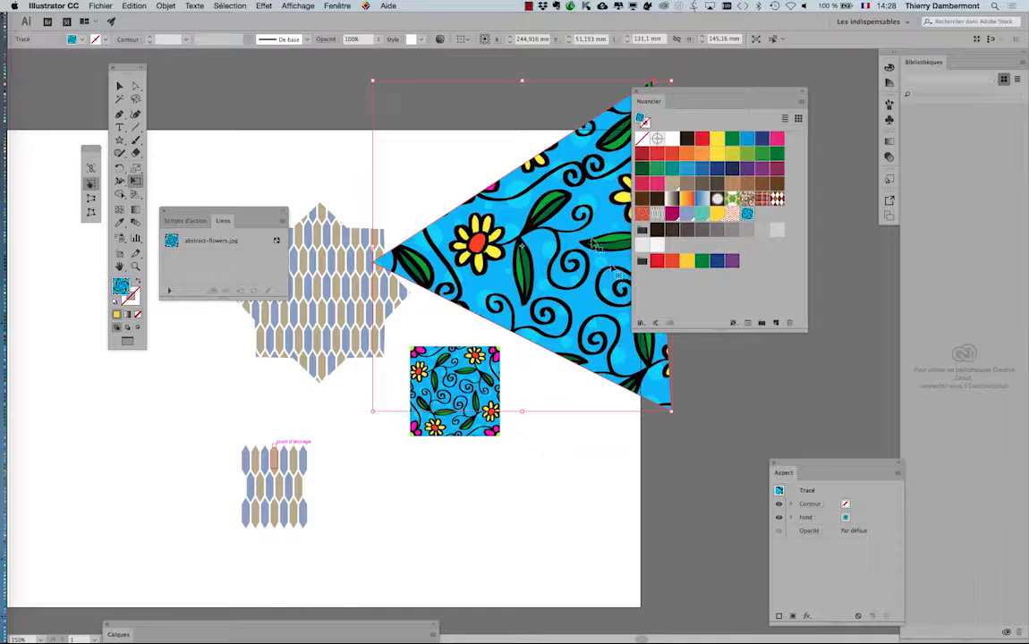
{"action": "scroll", "coordinate": [615, 273], "scroll_direction": "right", "scroll_amount": 3}
{"action": "scroll", "coordinate": [616, 273], "scroll_direction": "down", "scroll_amount": 2}
{"action": "left_click_drag", "start_coordinate": [211, 213], "coordinate": [215, 387]}
{"action": "scroll", "coordinate": [188, 170], "scroll_direction": "right", "scroll_amount": 5}
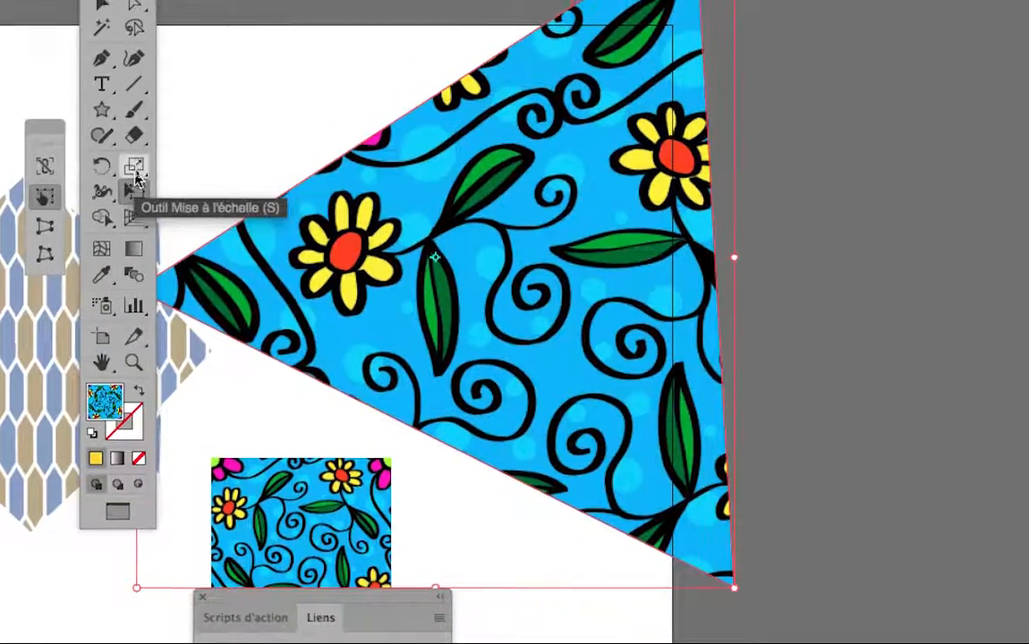
Step: Scale only the flower pattern inside the triangle, excluding the object itself, trying 50% and applying a uniform 20%
{"action": "left_click", "coordinate": [136, 166]}
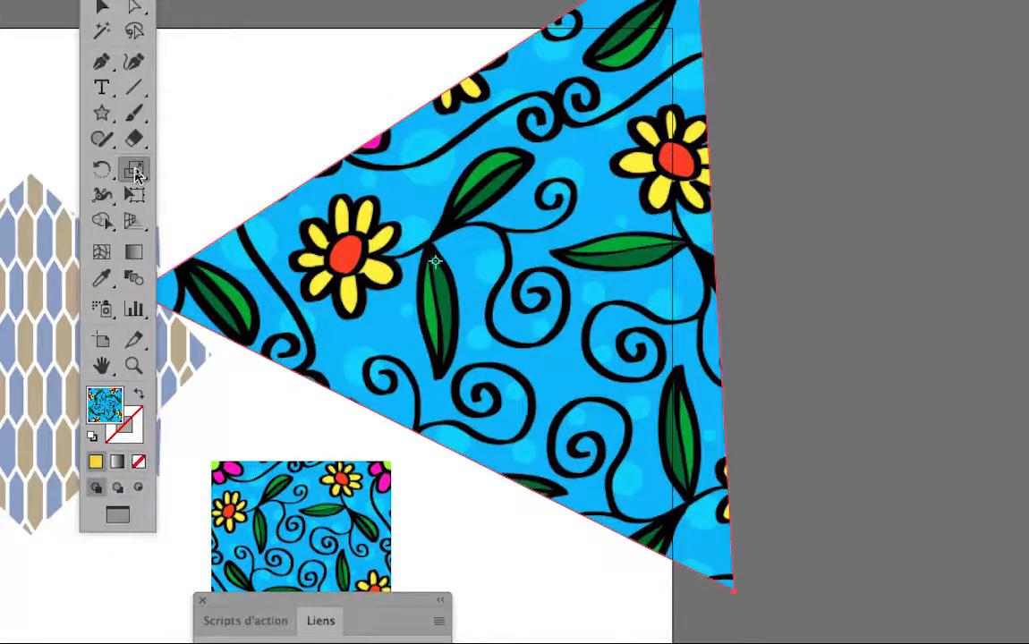
{"action": "double_click", "coordinate": [135, 170]}
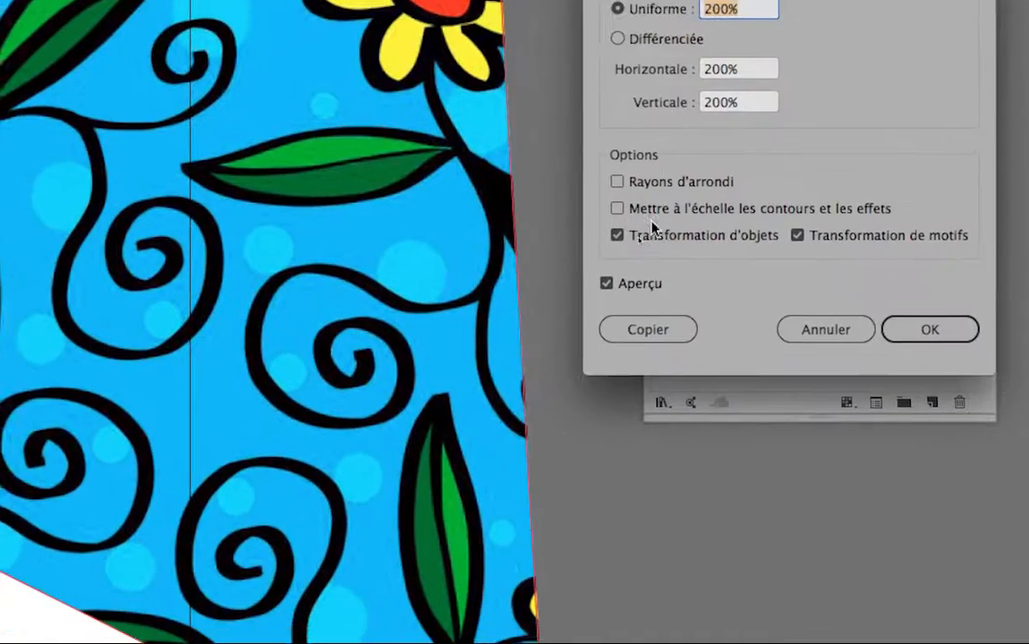
{"action": "left_click", "coordinate": [638, 239]}
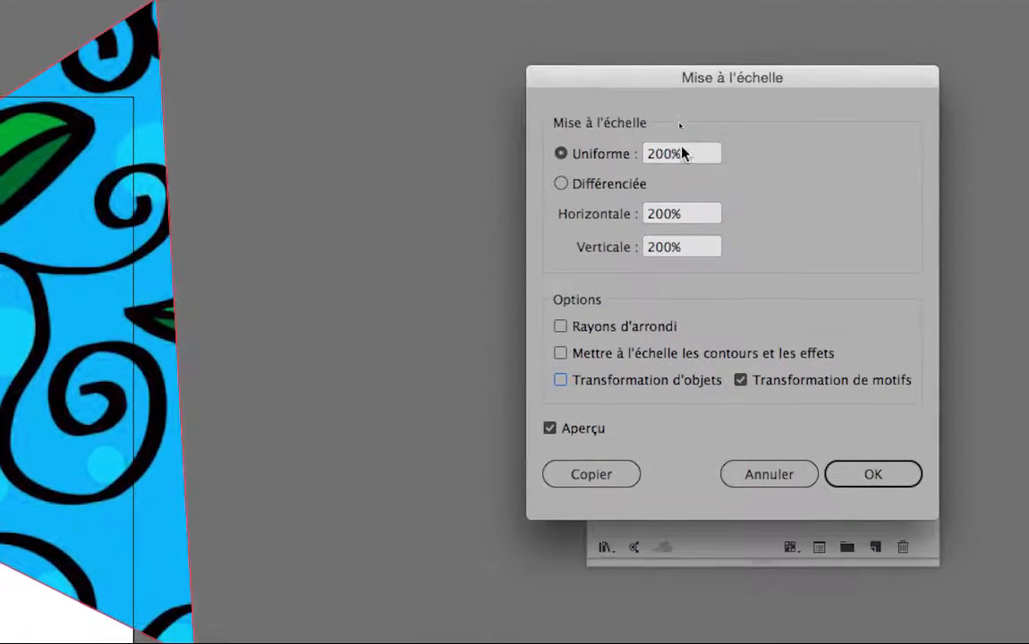
{"action": "left_click", "coordinate": [694, 182]}
{"action": "type", "text": "50"}
{"action": "key", "text": "Tab"}
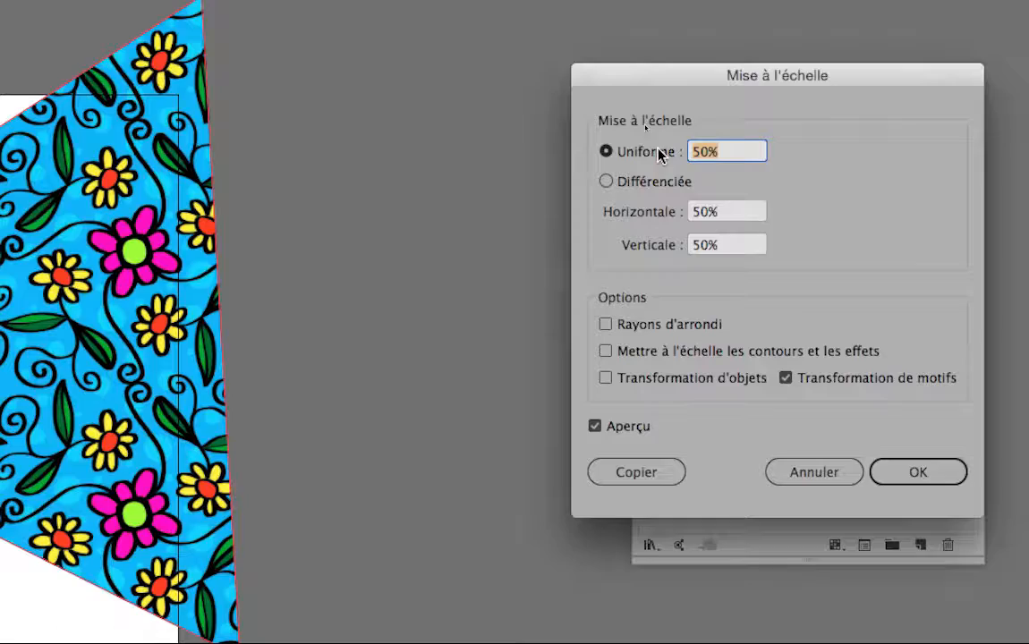
{"action": "type", "text": "20"}
{"action": "key", "text": "Tab"}
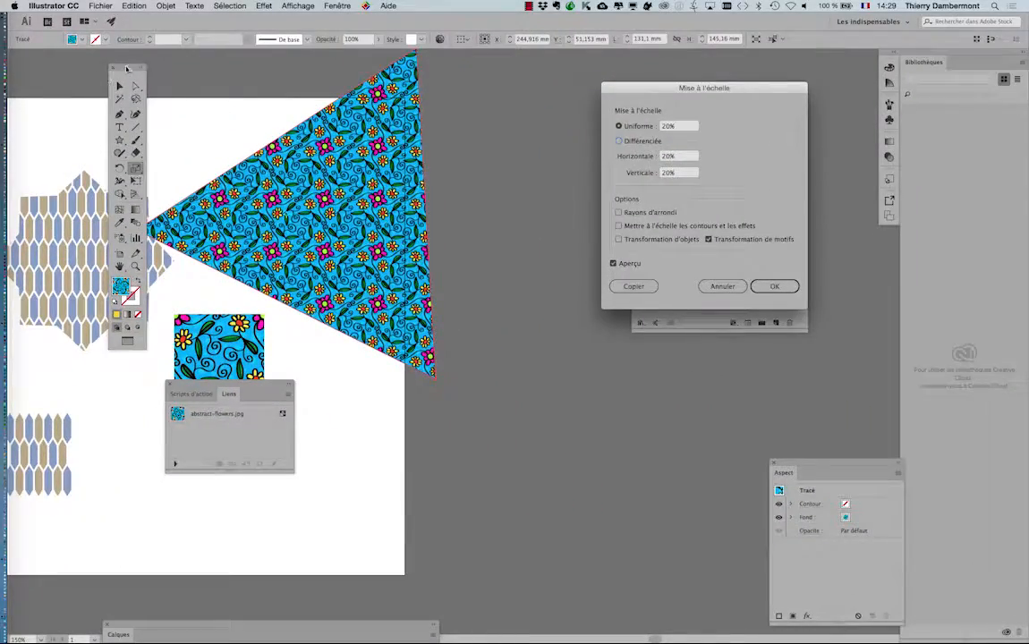
{"action": "left_click", "coordinate": [774, 286]}
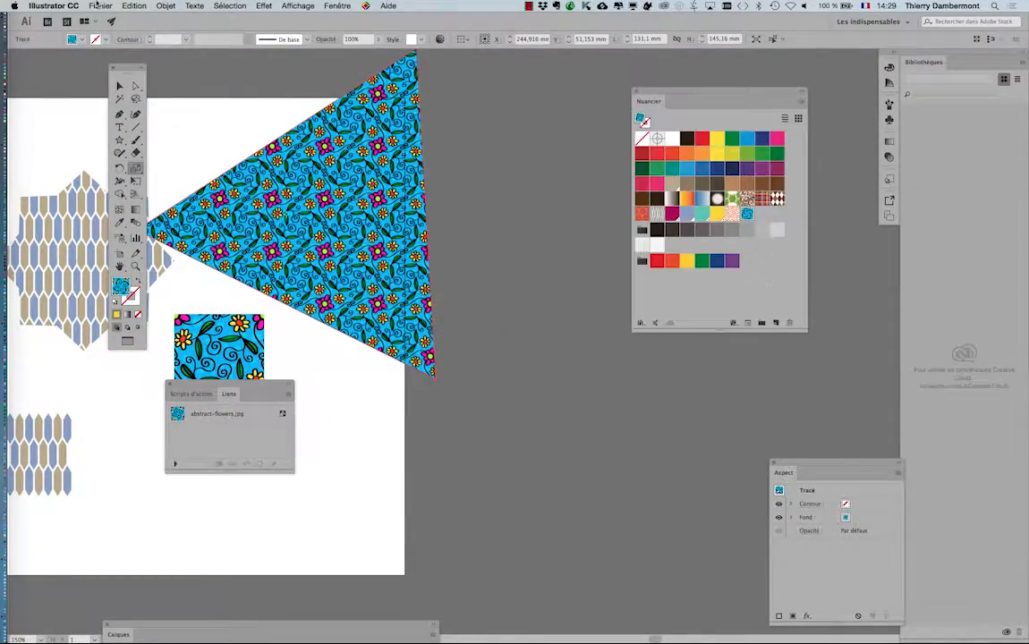
Step: Duplicate the flower triangle to the right of the original and fill the copy with the crab pattern swatch, clear of the swatches panel
{"action": "left_click_drag", "start_coordinate": [125, 66], "coordinate": [64, 65]}
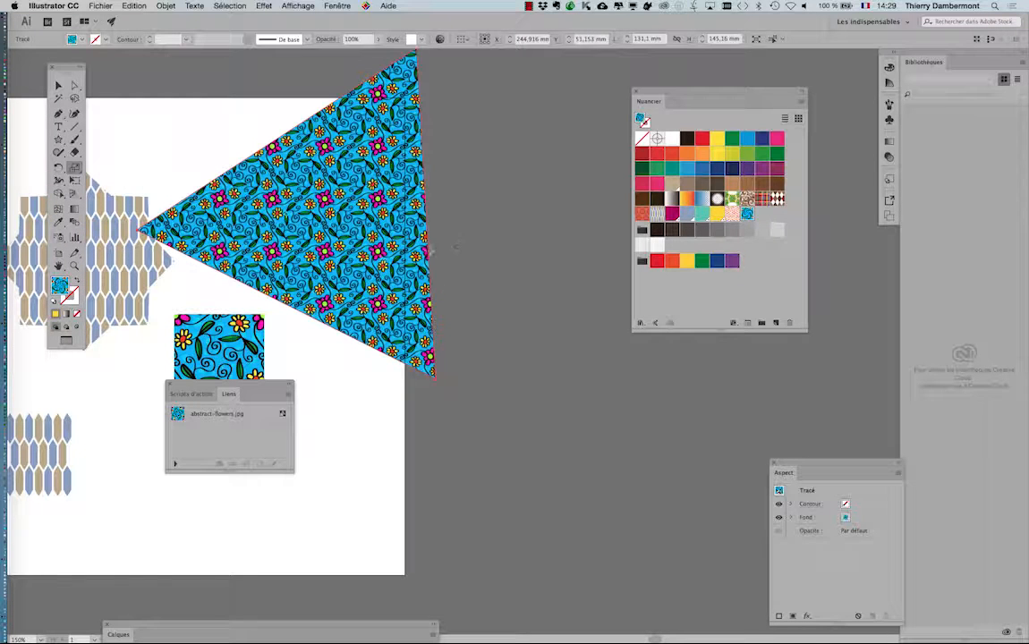
{"action": "left_click", "coordinate": [58, 85]}
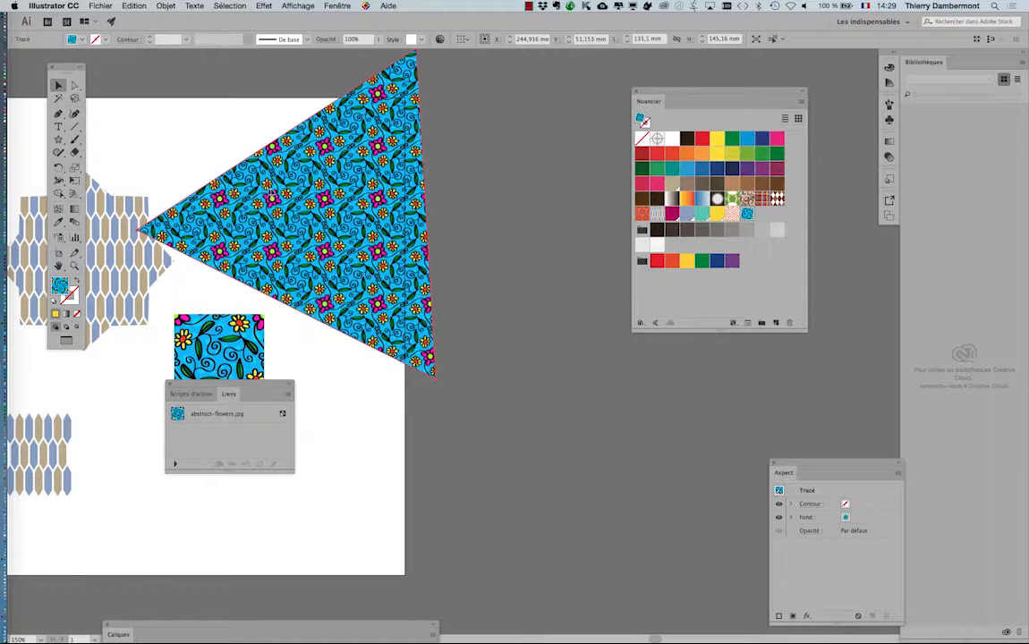
{"action": "left_click_drag", "start_coordinate": [368, 204], "coordinate": [659, 230]}
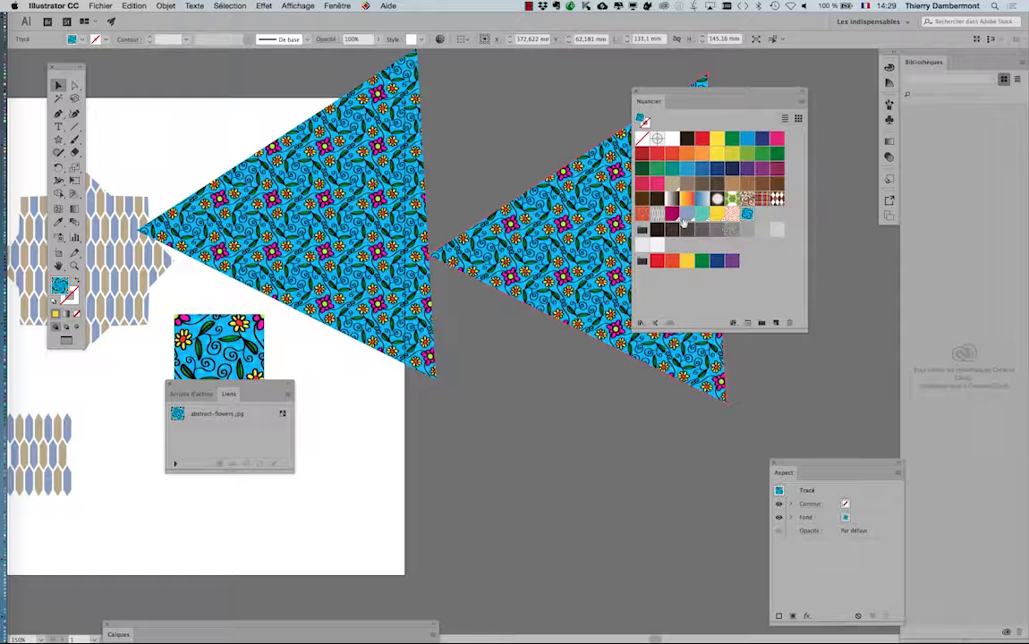
{"action": "left_click", "coordinate": [730, 214]}
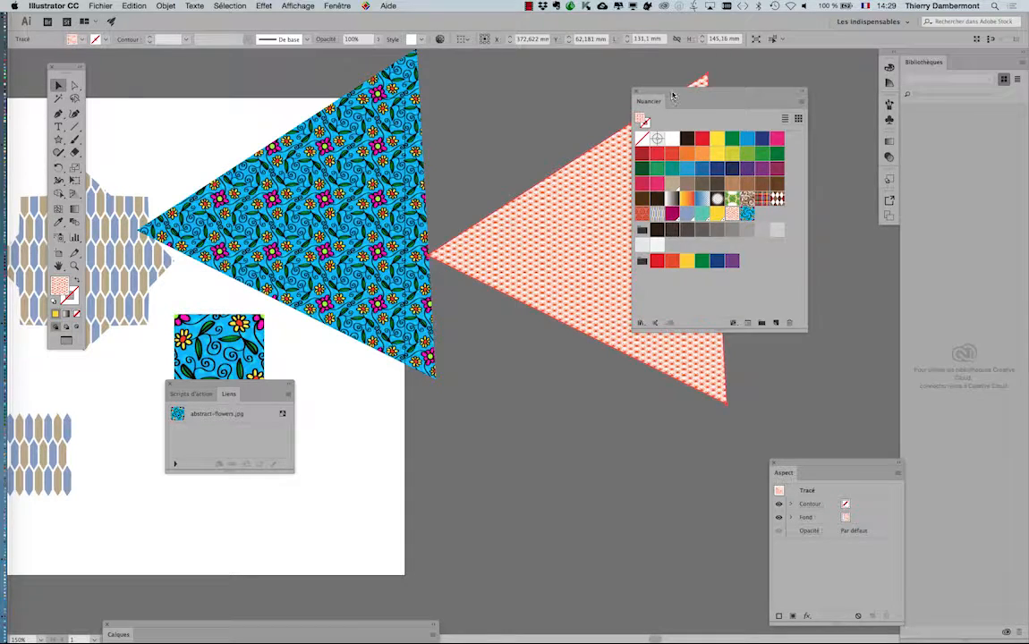
{"action": "left_click_drag", "start_coordinate": [673, 96], "coordinate": [828, 109]}
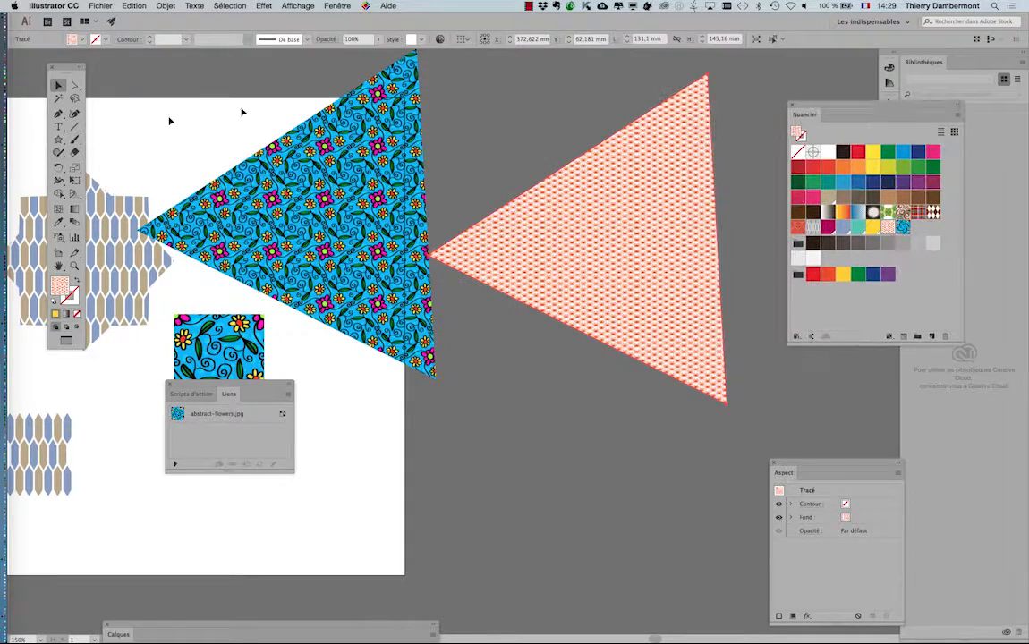
Step: Scale only the crab pattern inside the duplicated triangle uniformly to 300%, with object transformation turned off
{"action": "double_click", "coordinate": [75, 168]}
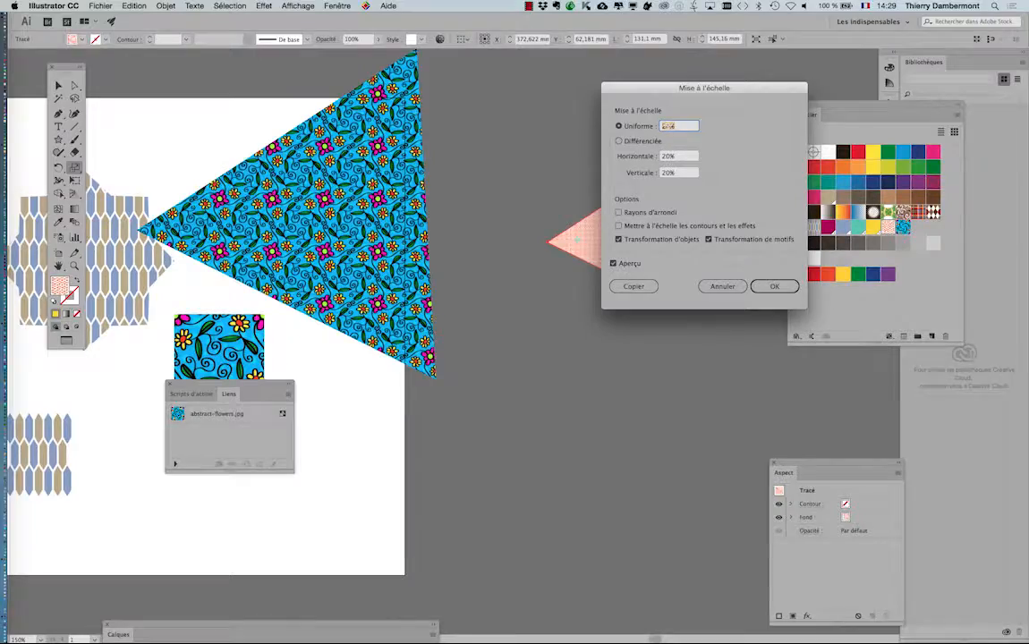
{"action": "type", "text": "300"}
{"action": "key", "text": "Tab"}
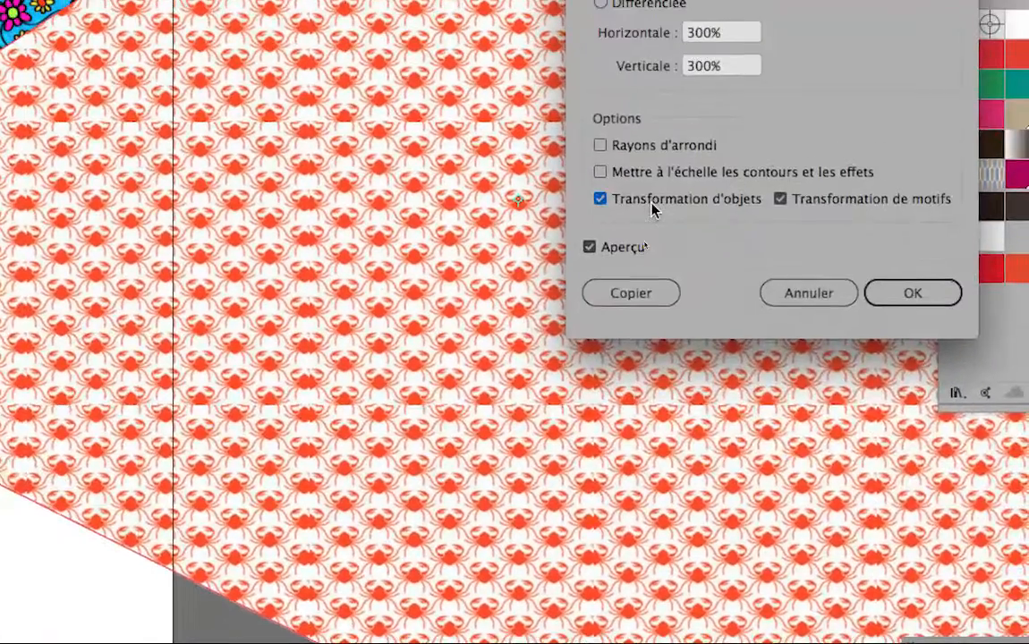
{"action": "left_click", "coordinate": [631, 354]}
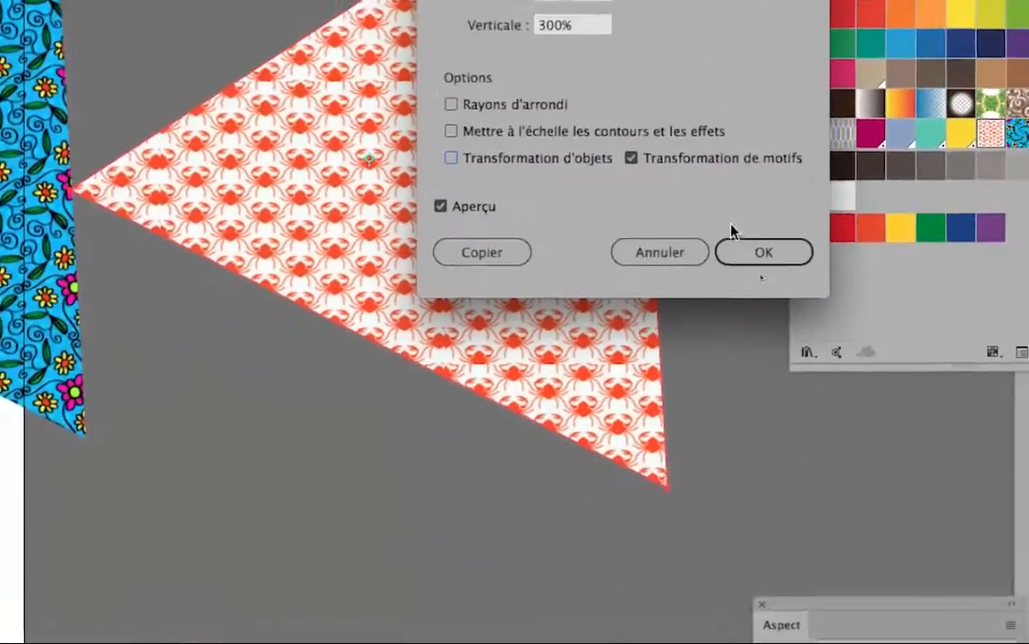
{"action": "left_click", "coordinate": [832, 281]}
Step: Examine the tile seams of the crab pattern up close and compare them with the flower pattern in the other triangle
{"action": "scroll", "coordinate": [425, 133], "scroll_direction": "up", "scroll_amount": 3}
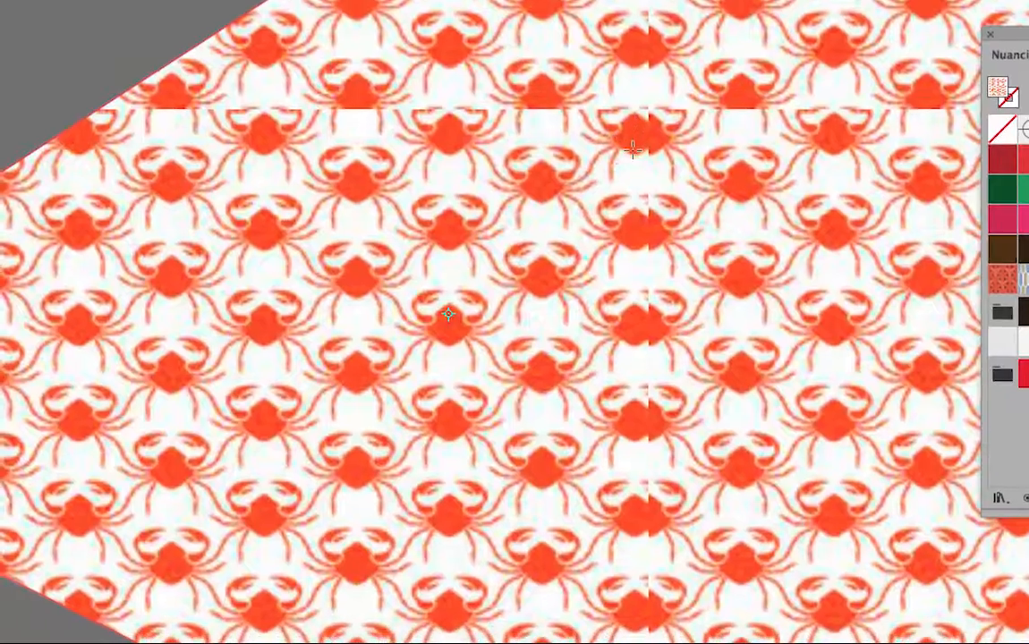
{"action": "scroll", "coordinate": [632, 157], "scroll_direction": "down", "scroll_amount": 2}
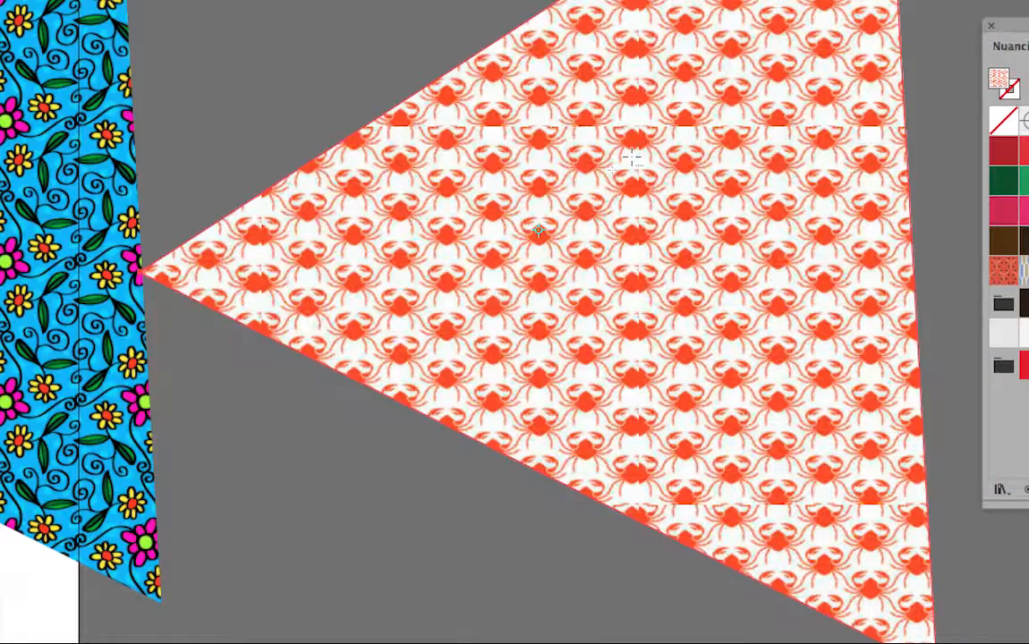
{"action": "scroll", "coordinate": [632, 158], "scroll_direction": "up", "scroll_amount": 2}
{"action": "scroll", "coordinate": [632, 158], "scroll_direction": "down", "scroll_amount": 2}
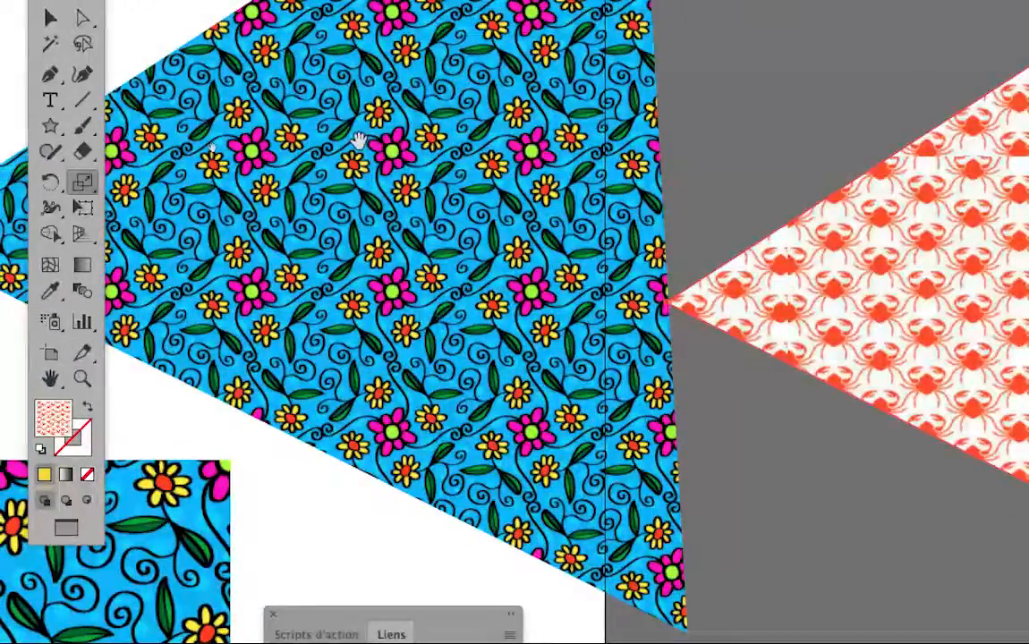
{"action": "left_click_drag", "start_coordinate": [357, 141], "coordinate": [524, 332]}
{"action": "scroll", "coordinate": [515, 334], "scroll_direction": "down", "scroll_amount": 2}
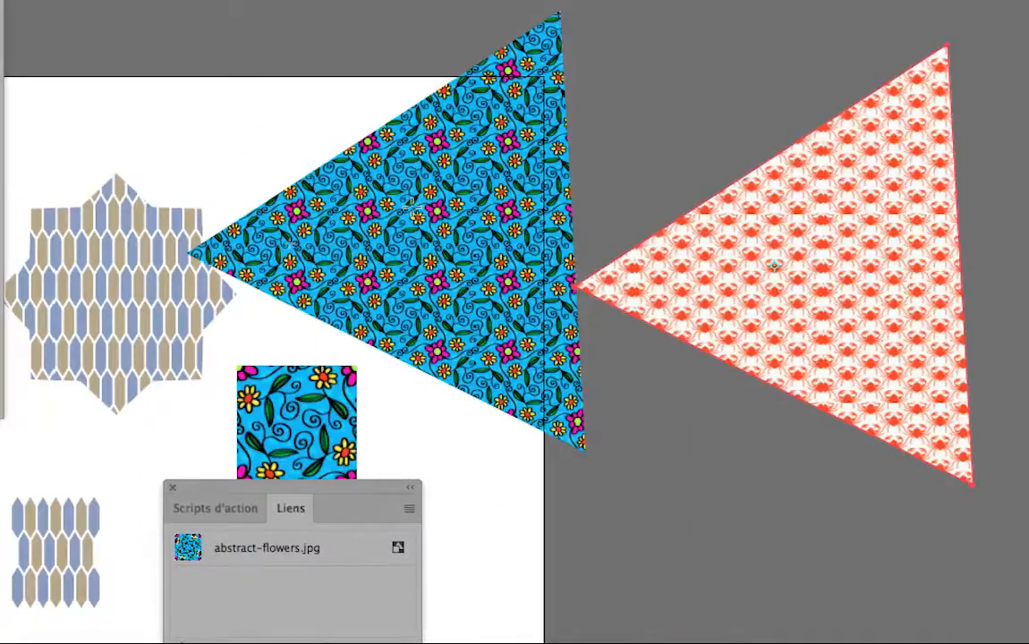
Step: Move the flower triangle and the crab triangle to the right, away from the star and the small flower image
{"action": "scroll", "coordinate": [411, 208], "scroll_direction": "down", "scroll_amount": 1}
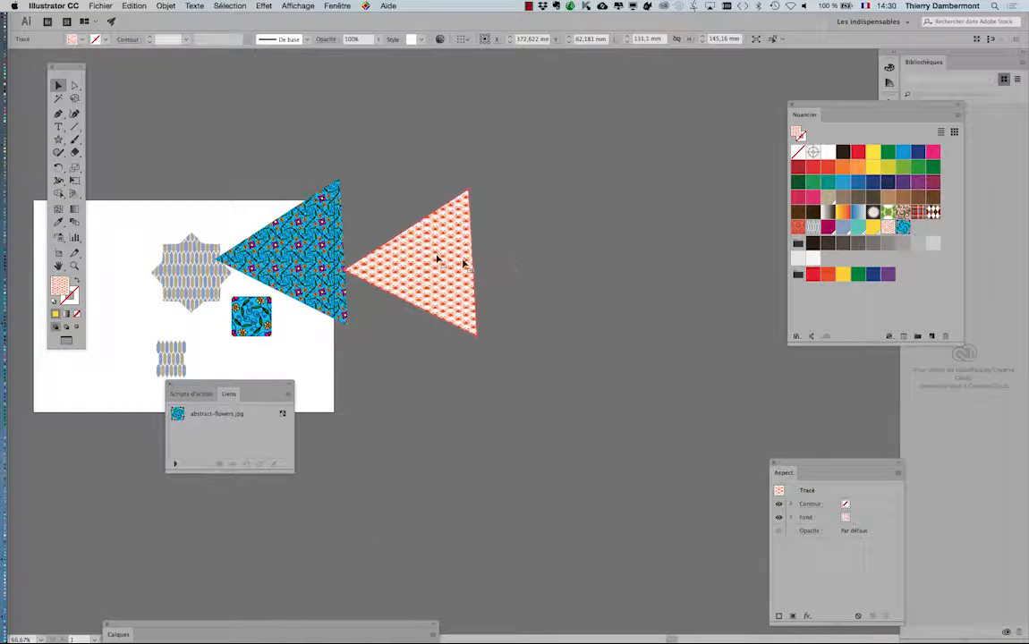
{"action": "left_click_drag", "start_coordinate": [291, 235], "coordinate": [372, 231]}
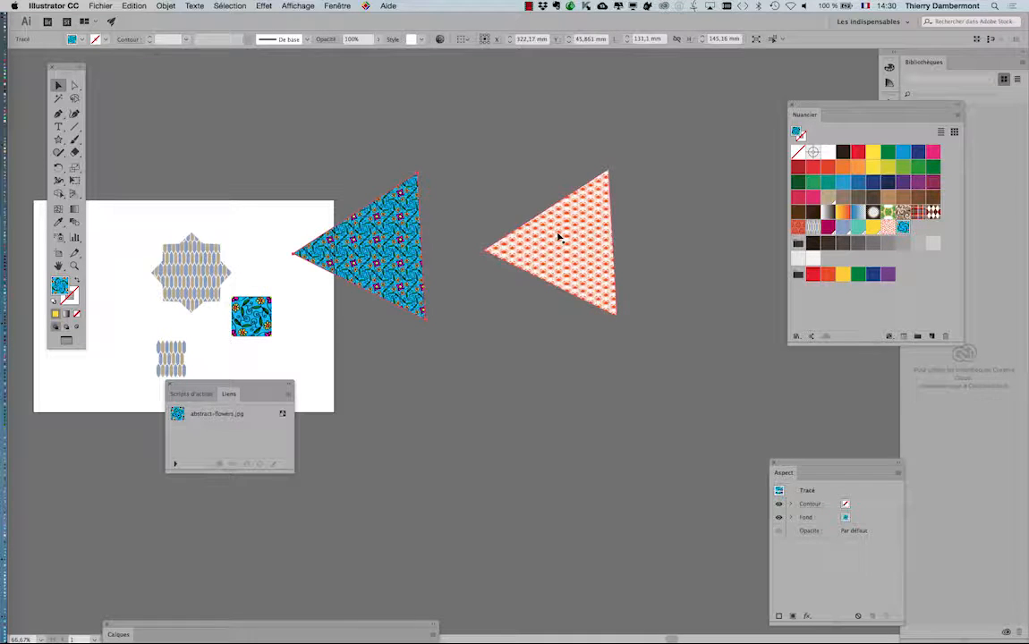
{"action": "left_click_drag", "start_coordinate": [558, 232], "coordinate": [518, 221]}
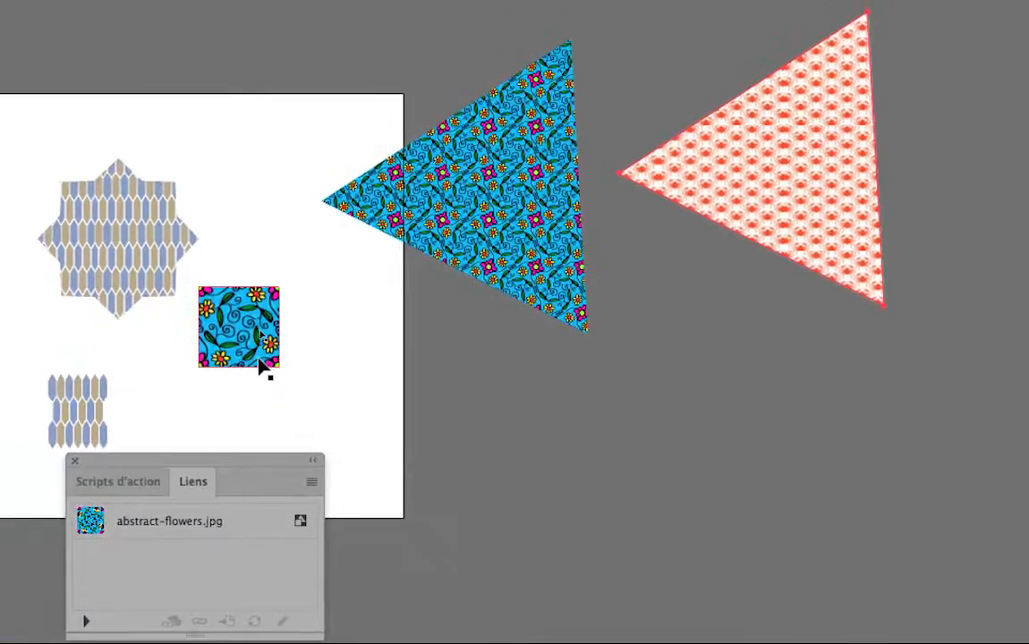
Step: Select the embedded flower image, move the links panel below the triangles and view its link options
{"action": "left_click", "coordinate": [259, 361]}
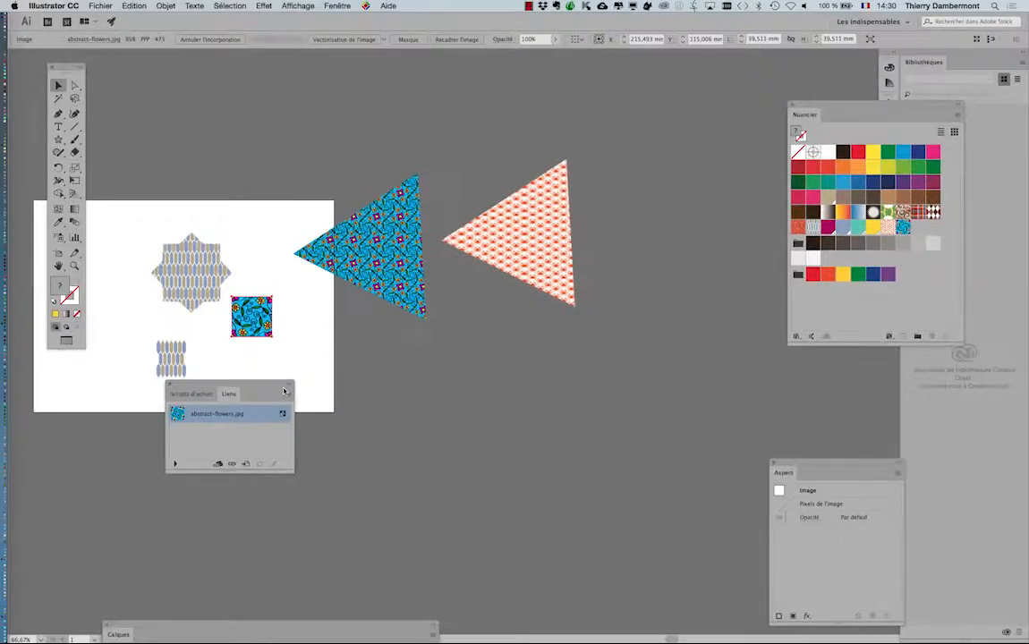
{"action": "left_click_drag", "start_coordinate": [277, 387], "coordinate": [519, 358]}
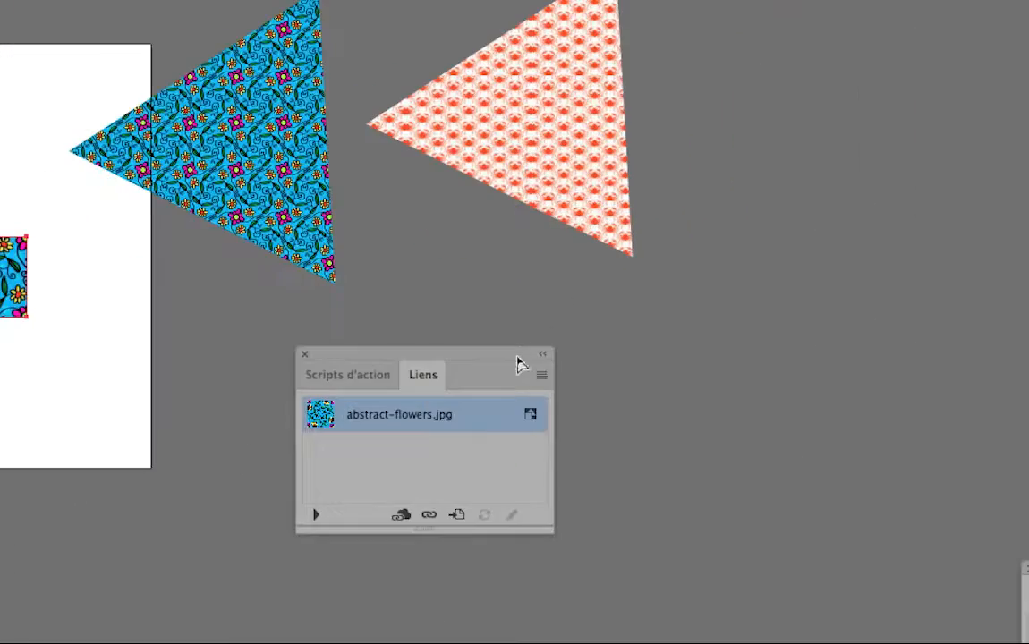
{"action": "left_click", "coordinate": [525, 369]}
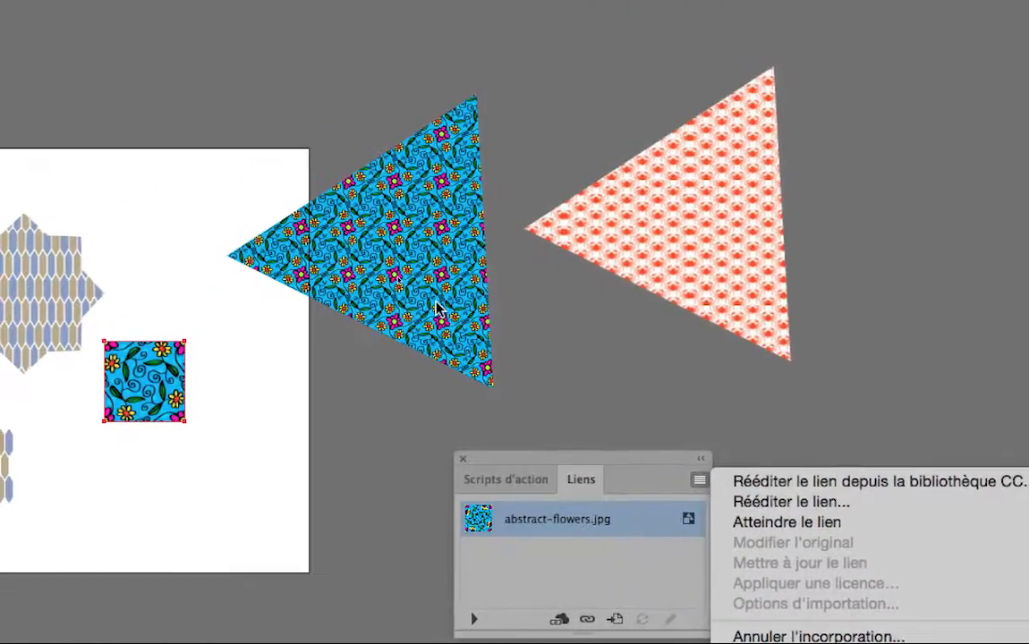
{"action": "left_click", "coordinate": [228, 172]}
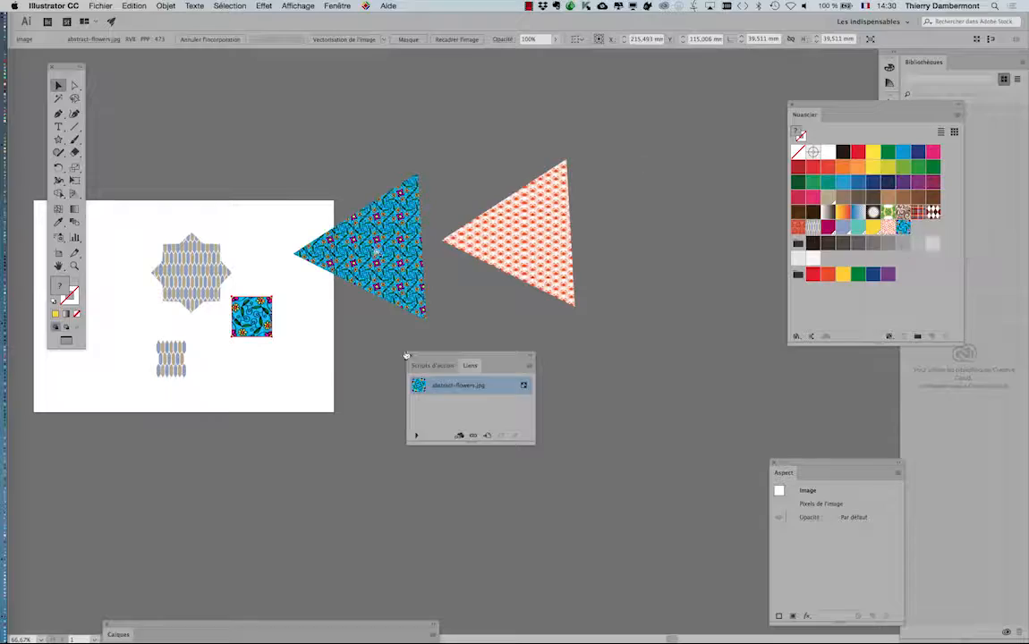
Step: Switch to Firefox and open the coconut seamless pattern from the public-domain image results at full size
{"action": "key", "text": "super+Tab"}
{"action": "left_click", "coordinate": [203, 27]}
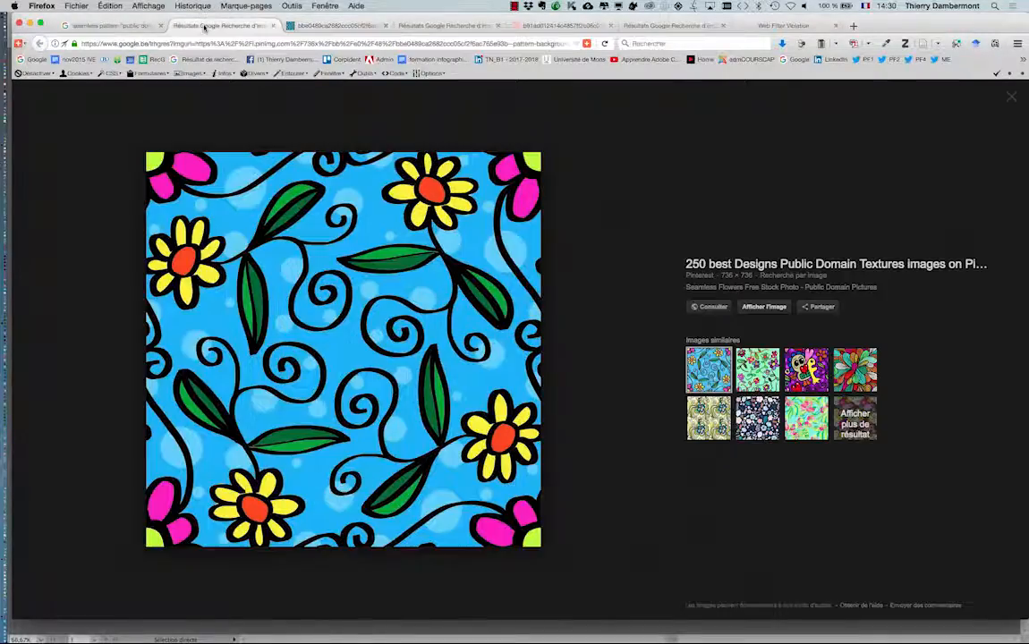
{"action": "left_click", "coordinate": [143, 26]}
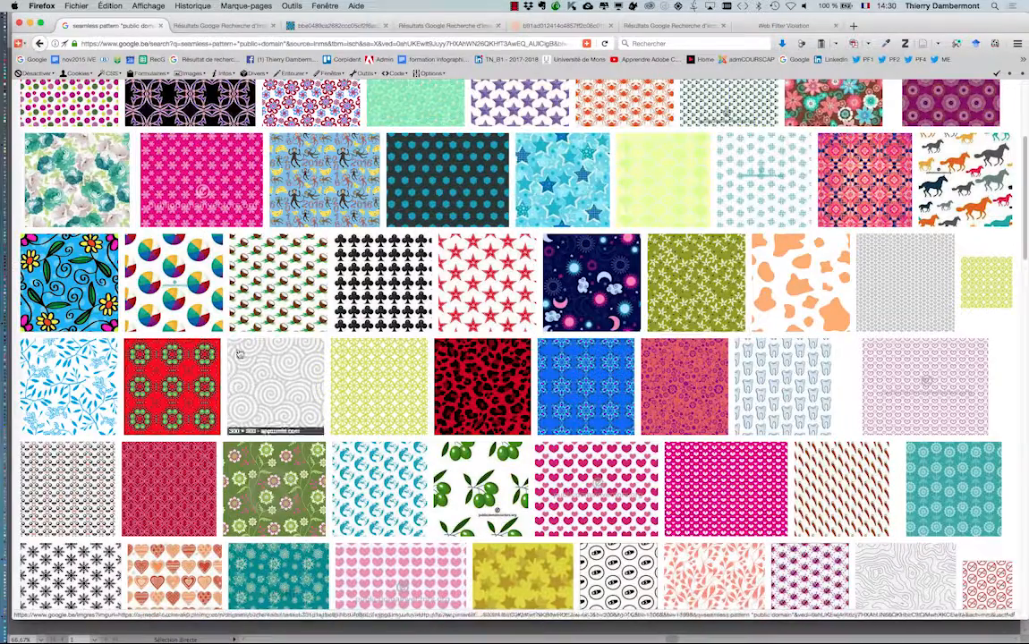
{"action": "left_click", "coordinate": [264, 289]}
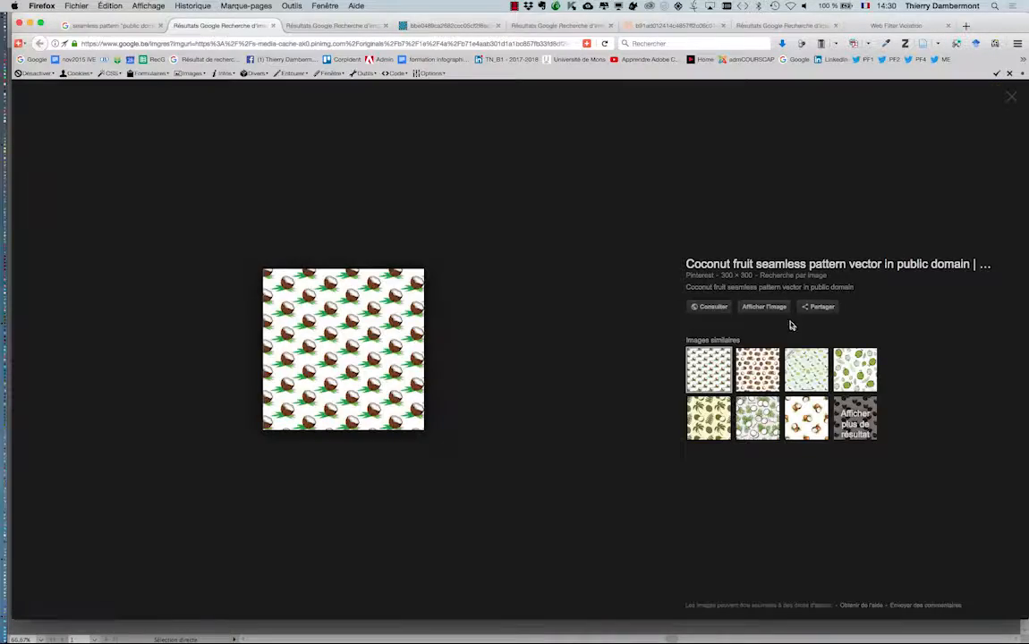
{"action": "left_click", "coordinate": [754, 311]}
Step: Save the coconut pattern image as inconnu.jpg in the JOUR 4 IVE folder
{"action": "right_click", "coordinate": [510, 295]}
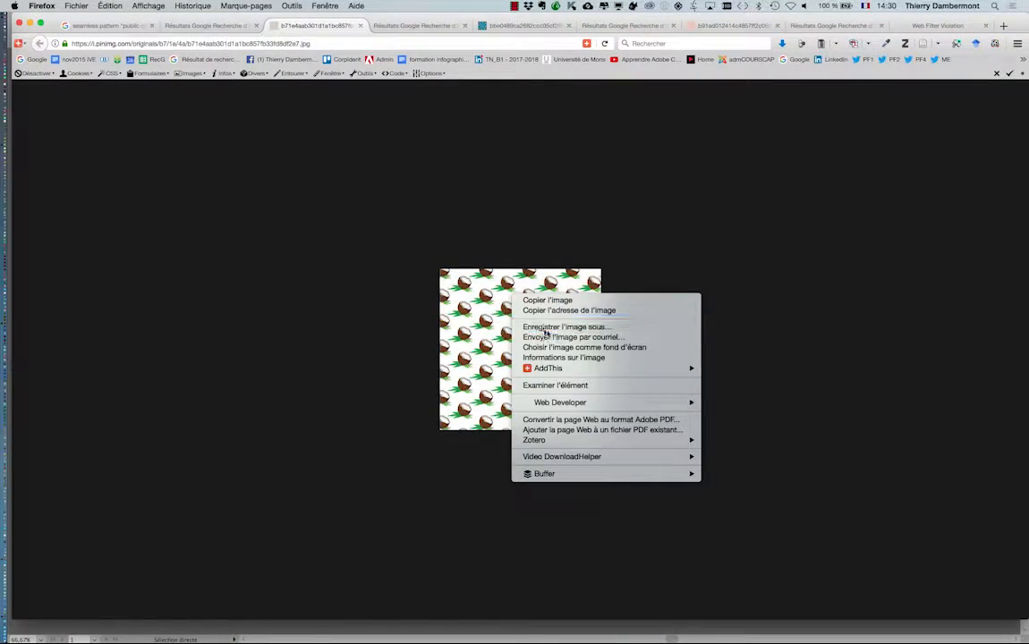
{"action": "left_click", "coordinate": [536, 326]}
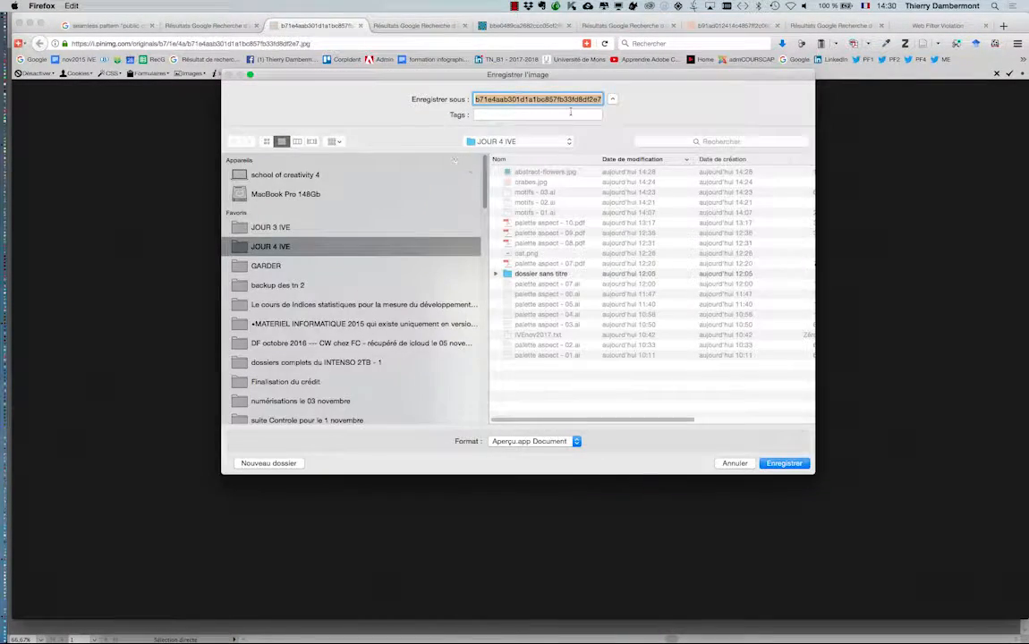
{"action": "left_click_drag", "start_coordinate": [572, 99], "coordinate": [532, 81]}
{"action": "key", "text": "BackSpace"}
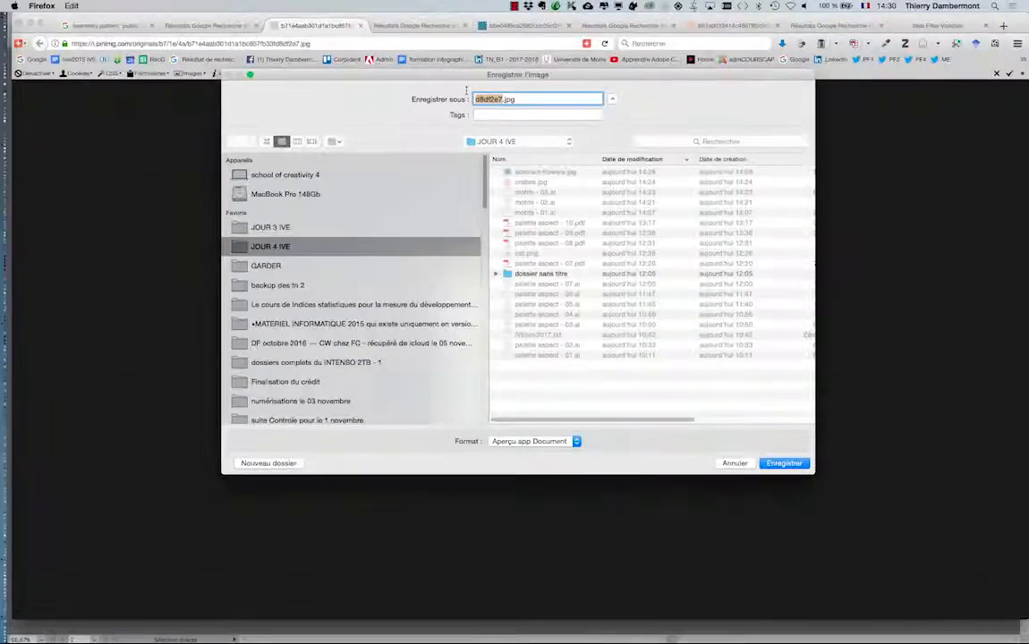
{"action": "key", "text": "super+Tab"}
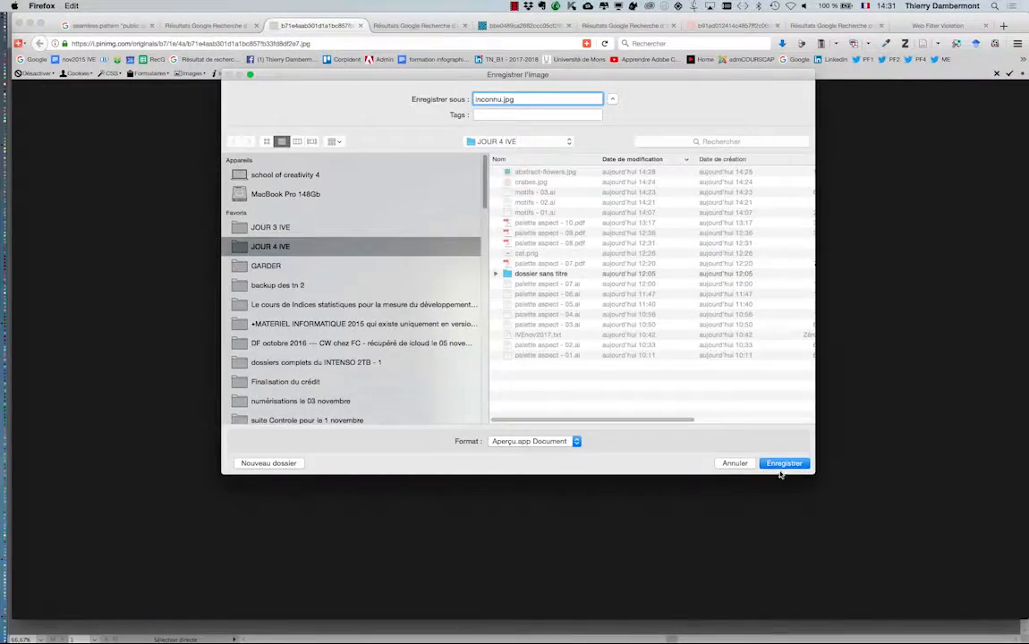
{"action": "left_click", "coordinate": [785, 464]}
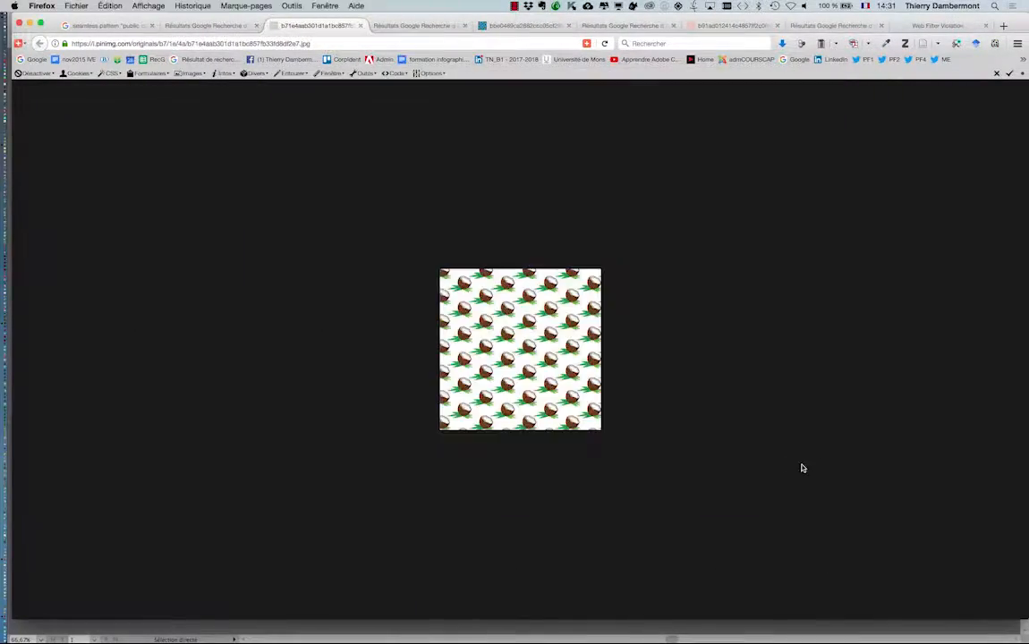
Step: Switch to Illustrator and move the links panel next to the small flower image
{"action": "key", "text": "super+Tab"}
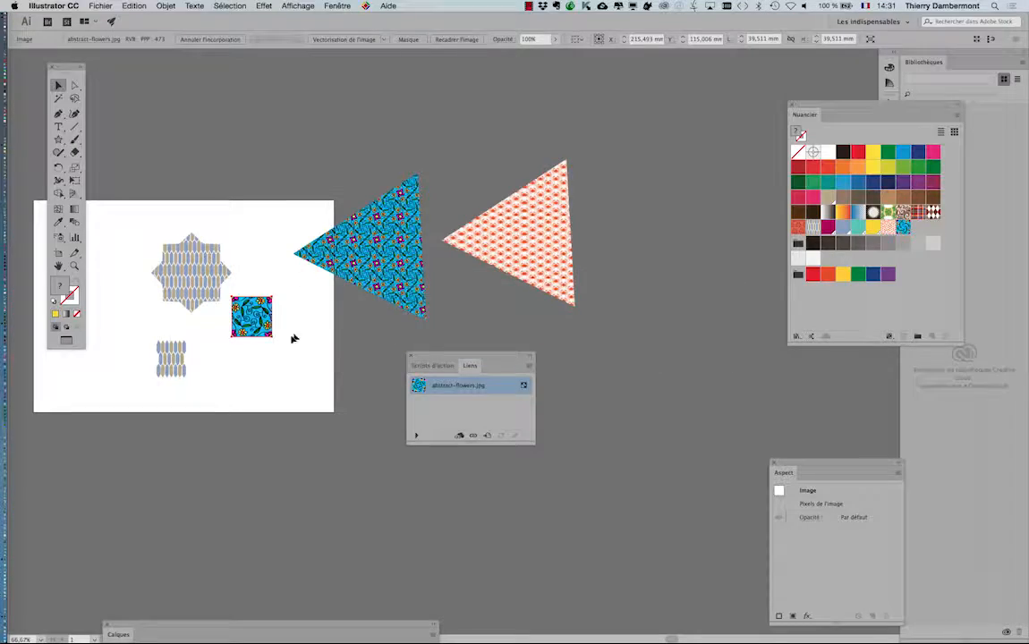
{"action": "scroll", "coordinate": [266, 334], "scroll_direction": "up", "scroll_amount": 1}
{"action": "left_click_drag", "start_coordinate": [439, 350], "coordinate": [325, 288]}
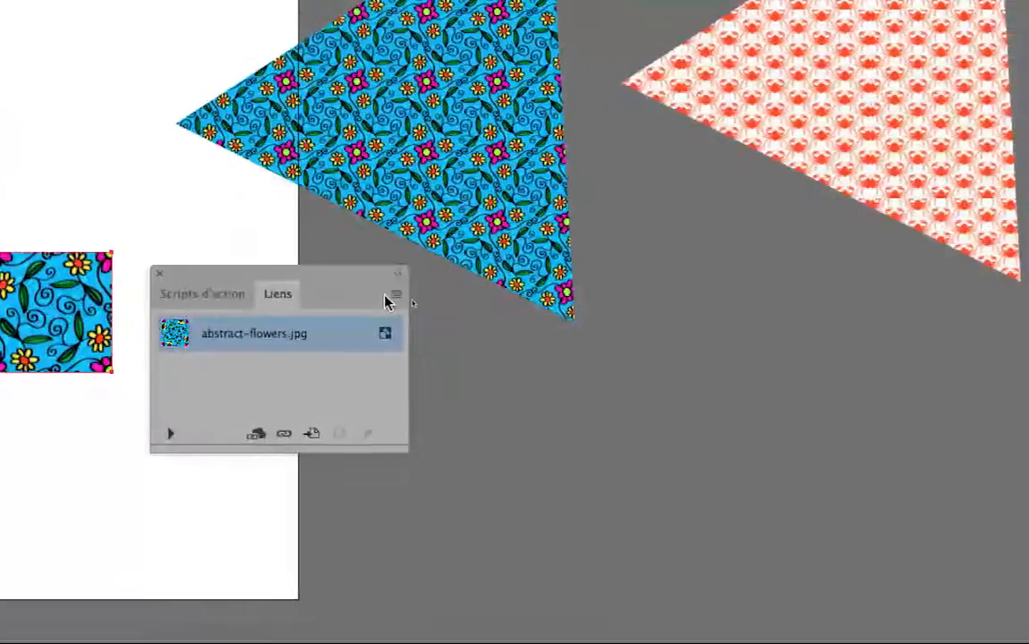
Step: Relink the selected flower image to inconnu.jpg from the JOUR 4 IVE folder as a linked file
{"action": "left_click", "coordinate": [513, 312]}
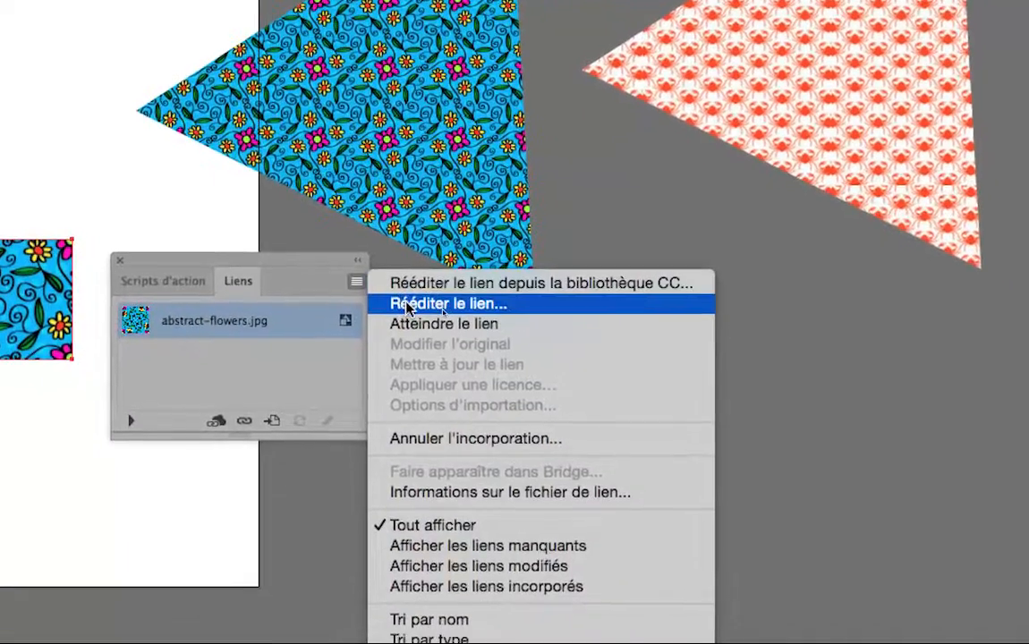
{"action": "left_click", "coordinate": [407, 306]}
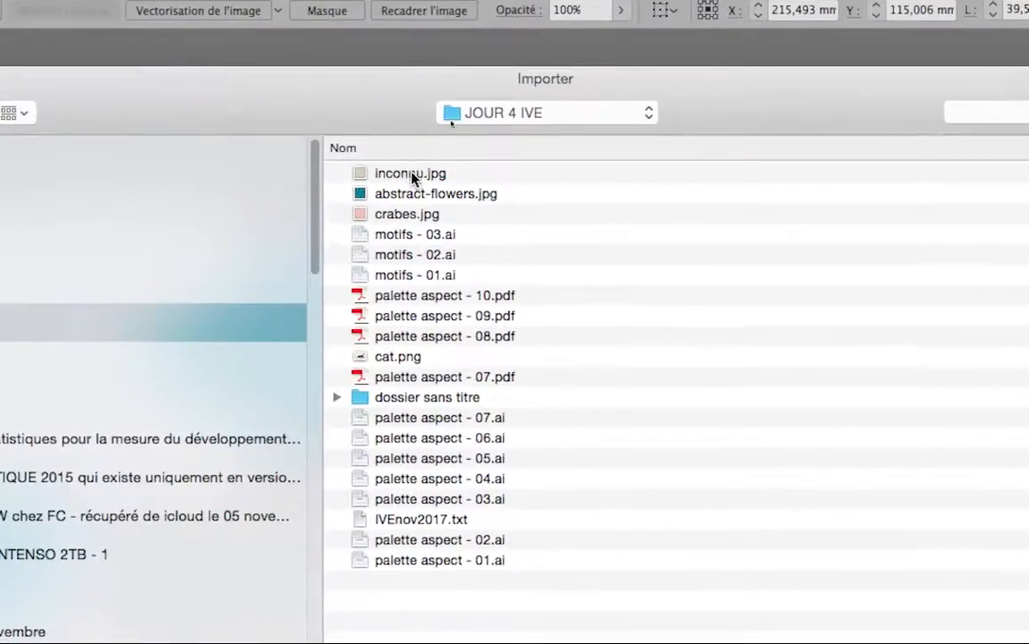
{"action": "left_click", "coordinate": [412, 175]}
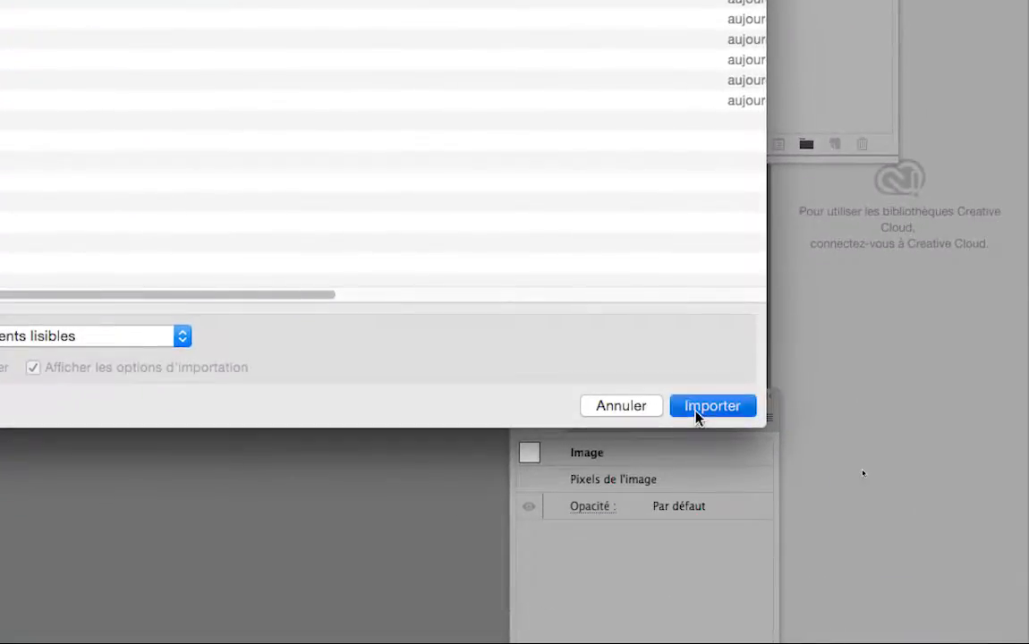
{"action": "left_click", "coordinate": [702, 410]}
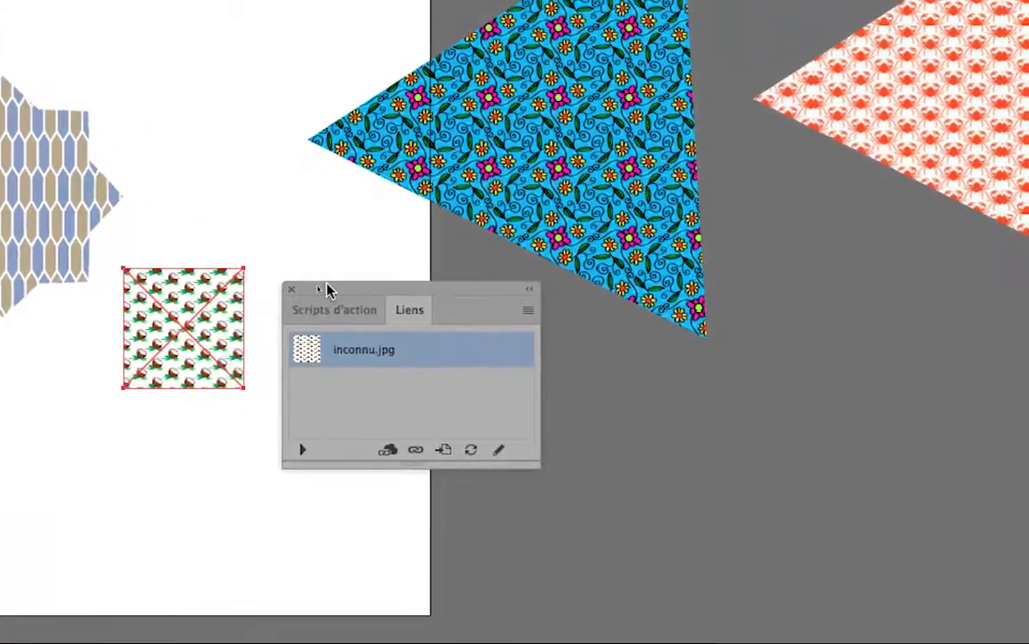
Step: Move the links panel below the coconut image and the swatches panel beside it, and view the image's link options
{"action": "left_click_drag", "start_coordinate": [410, 294], "coordinate": [285, 495]}
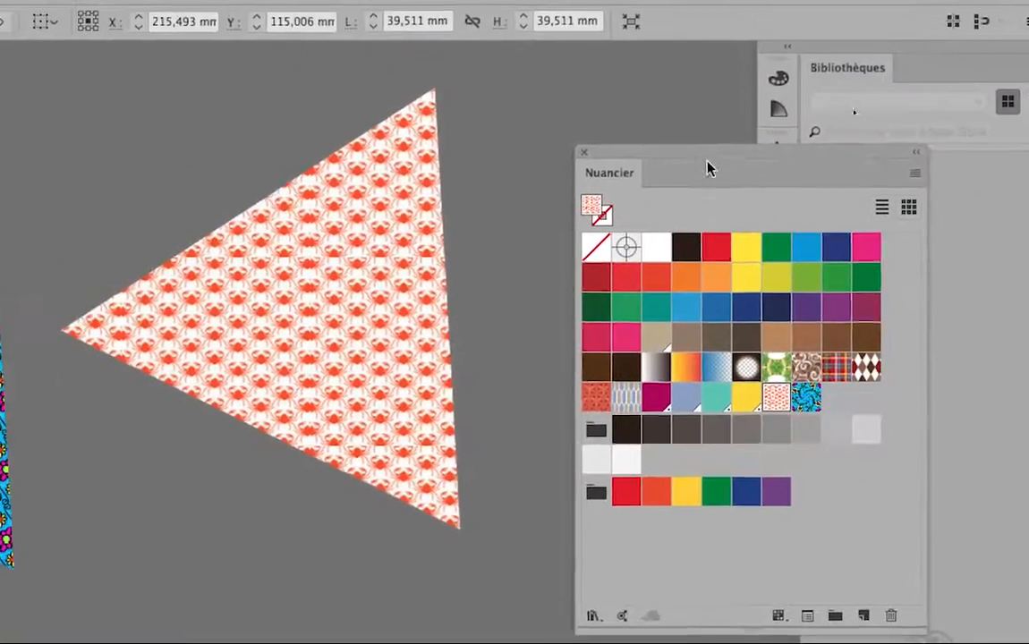
{"action": "left_click_drag", "start_coordinate": [693, 153], "coordinate": [477, 146]}
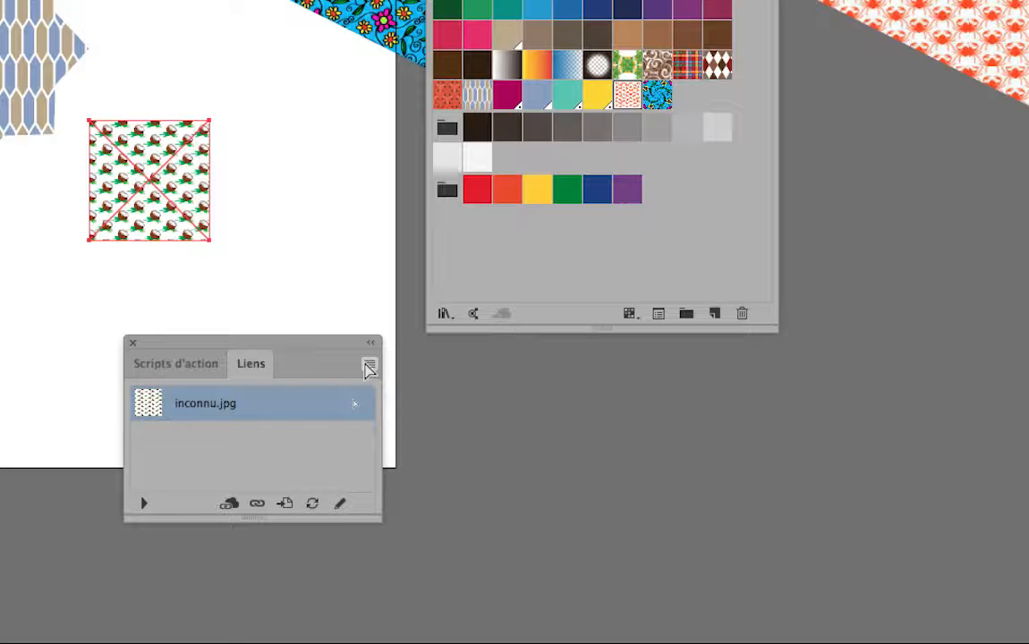
{"action": "left_click", "coordinate": [368, 368]}
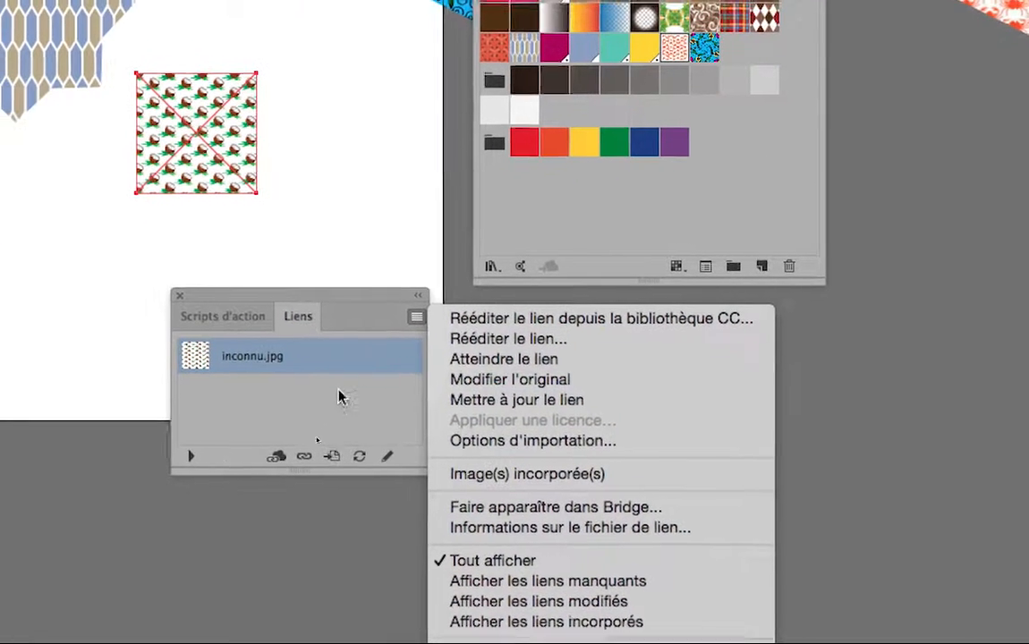
{"action": "left_click", "coordinate": [338, 390]}
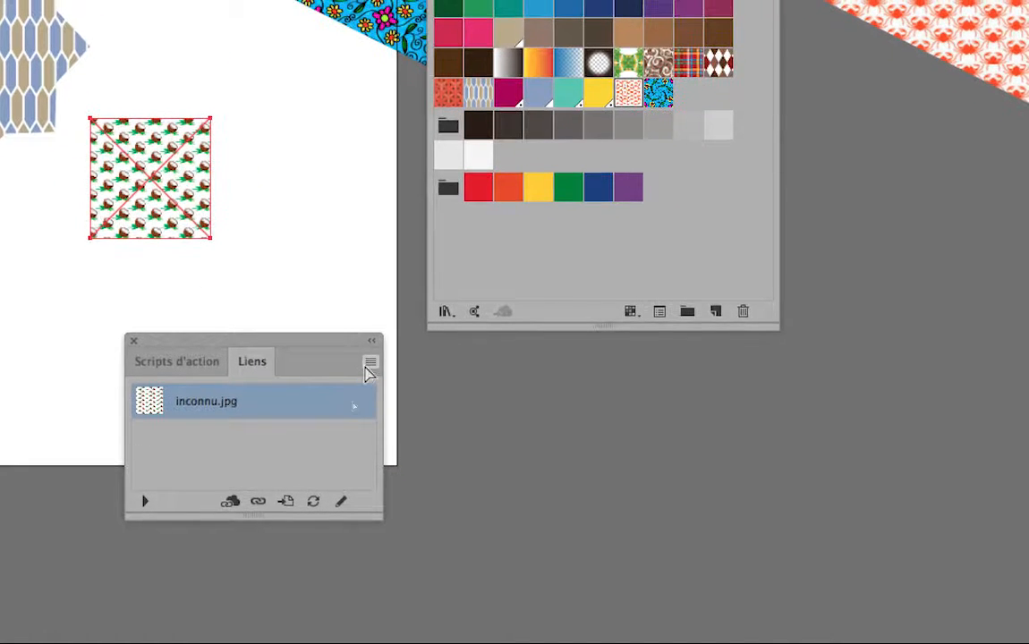
Step: Undo the relink and replace the flower image with inconnu.jpg, embedded instead of linked
{"action": "key", "text": "super+z"}
{"action": "left_click", "coordinate": [369, 367]}
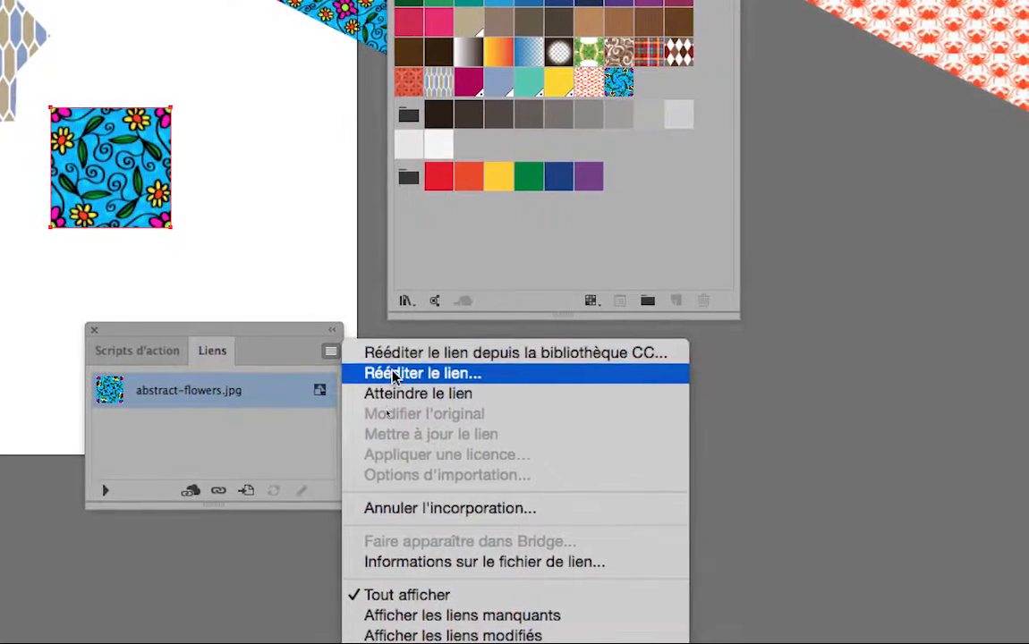
{"action": "left_click", "coordinate": [420, 385]}
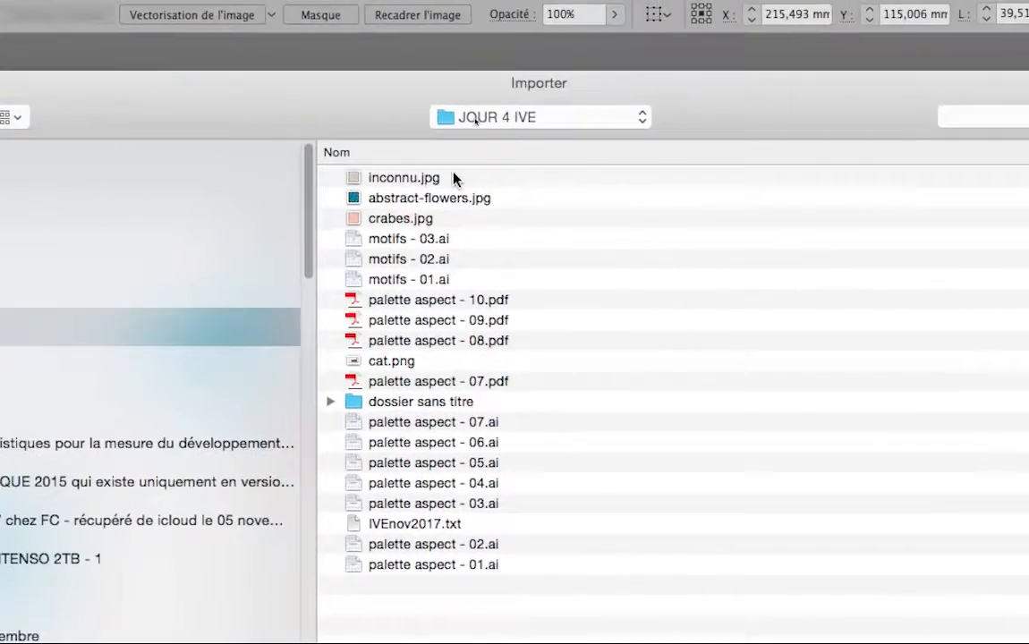
{"action": "left_click", "coordinate": [453, 175]}
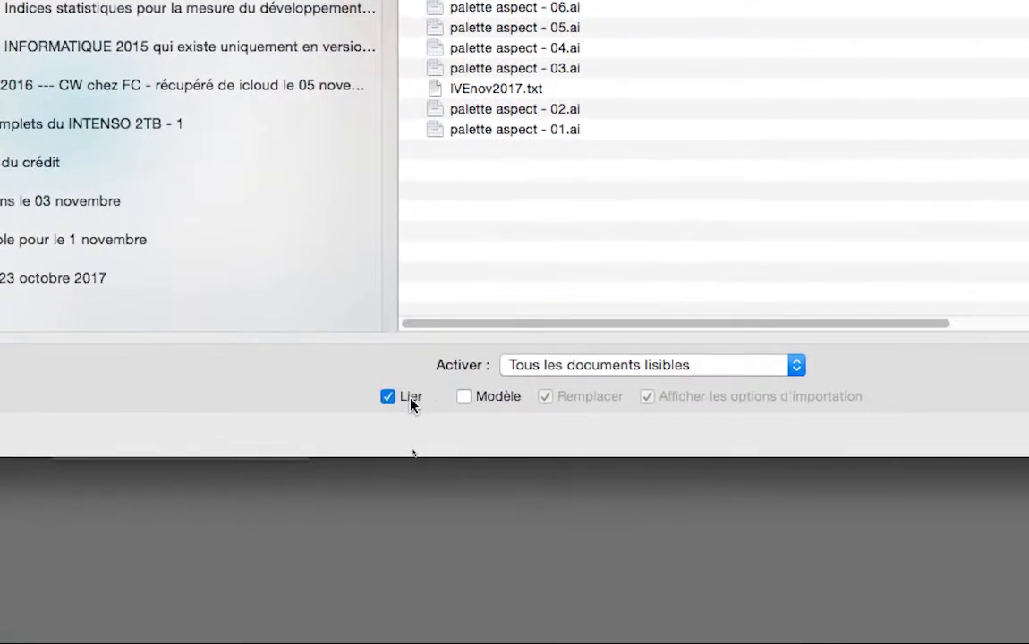
{"action": "left_click", "coordinate": [413, 405]}
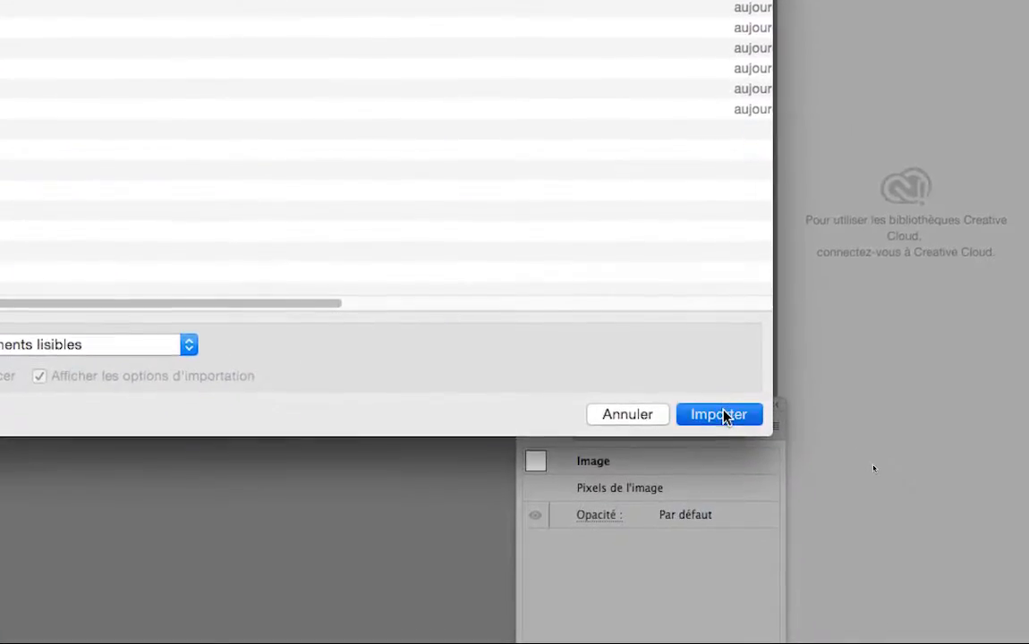
{"action": "left_click", "coordinate": [747, 434]}
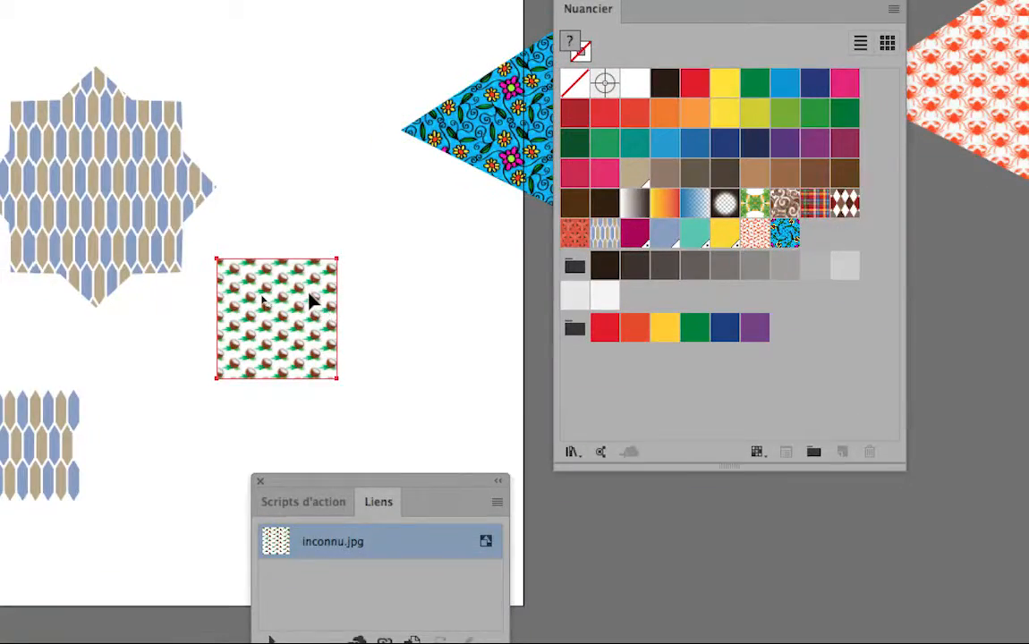
Step: Replace the blue flower pattern swatch with the embedded coconut image and examine the tile joins in the triangle
{"action": "left_click_drag", "start_coordinate": [311, 303], "coordinate": [794, 253]}
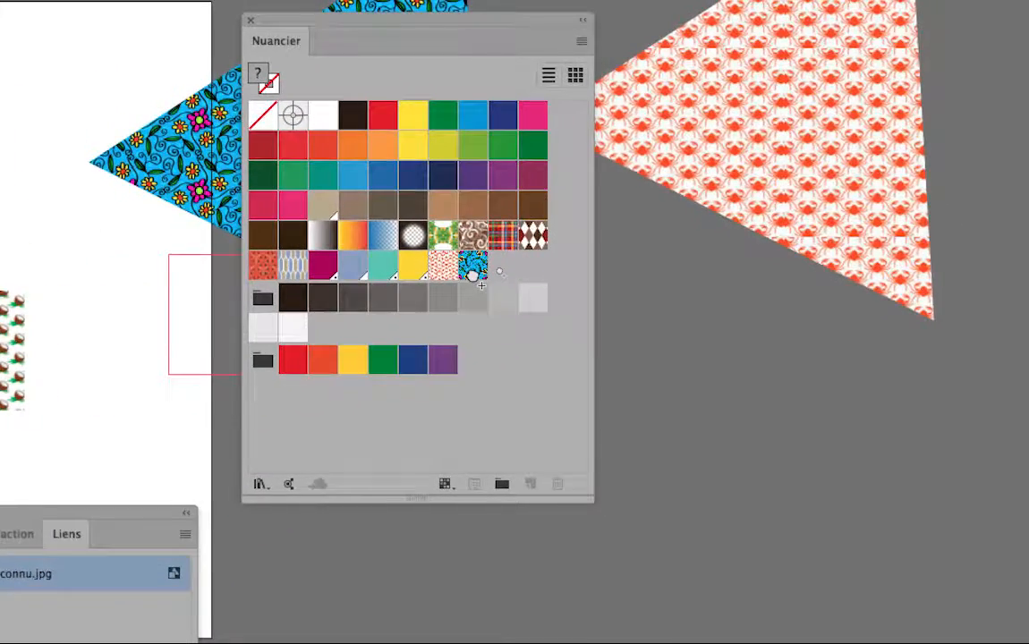
{"action": "left_click_drag", "start_coordinate": [471, 276], "coordinate": [472, 269]}
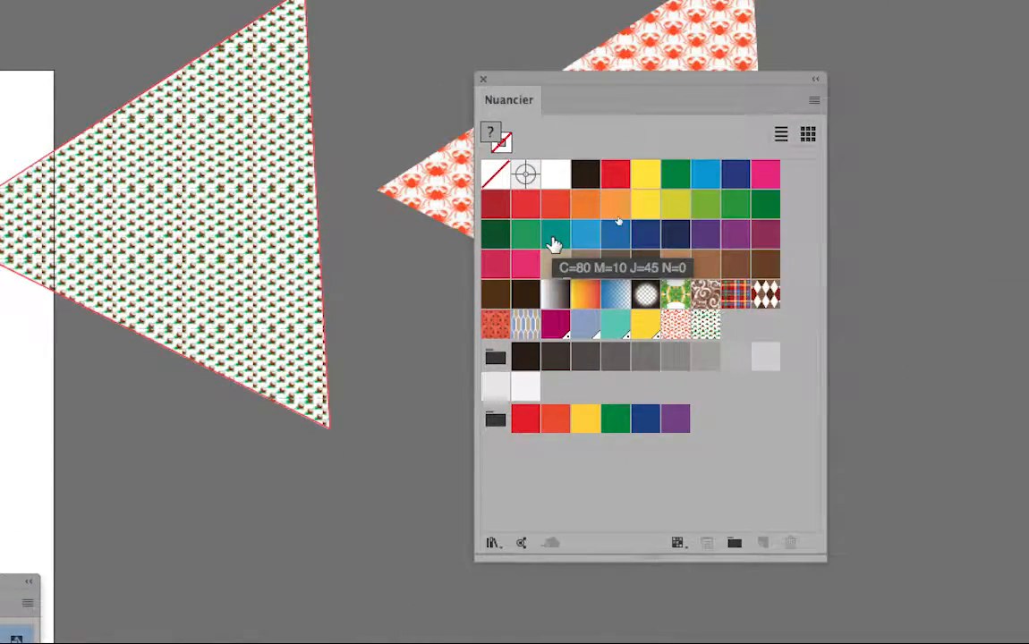
{"action": "scroll", "coordinate": [263, 229], "scroll_direction": "up", "scroll_amount": 2}
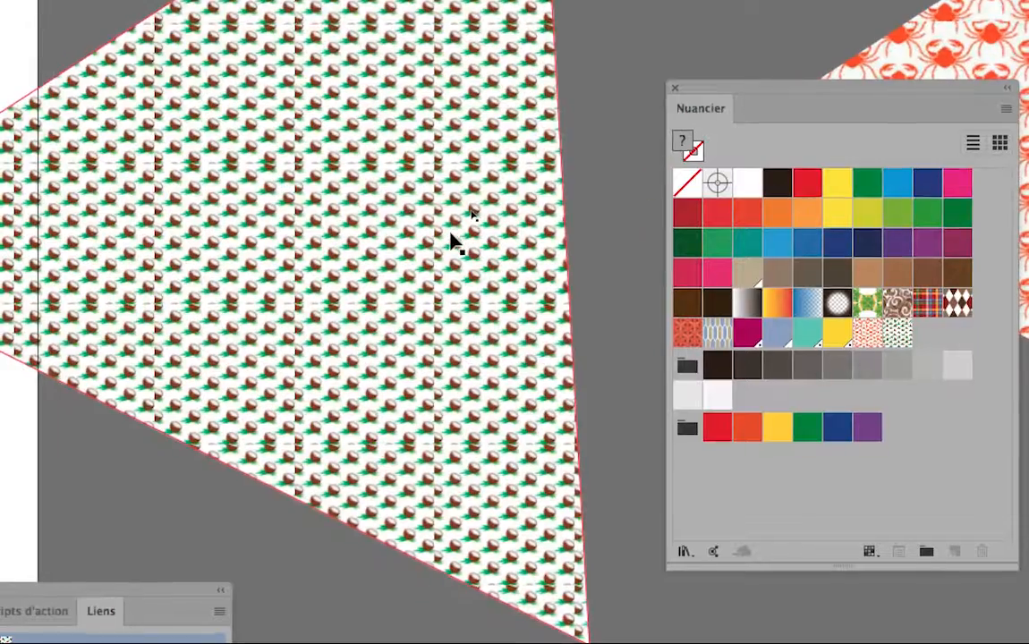
{"action": "scroll", "coordinate": [452, 240], "scroll_direction": "up", "scroll_amount": 2}
{"action": "scroll", "coordinate": [452, 242], "scroll_direction": "down", "scroll_amount": 4}
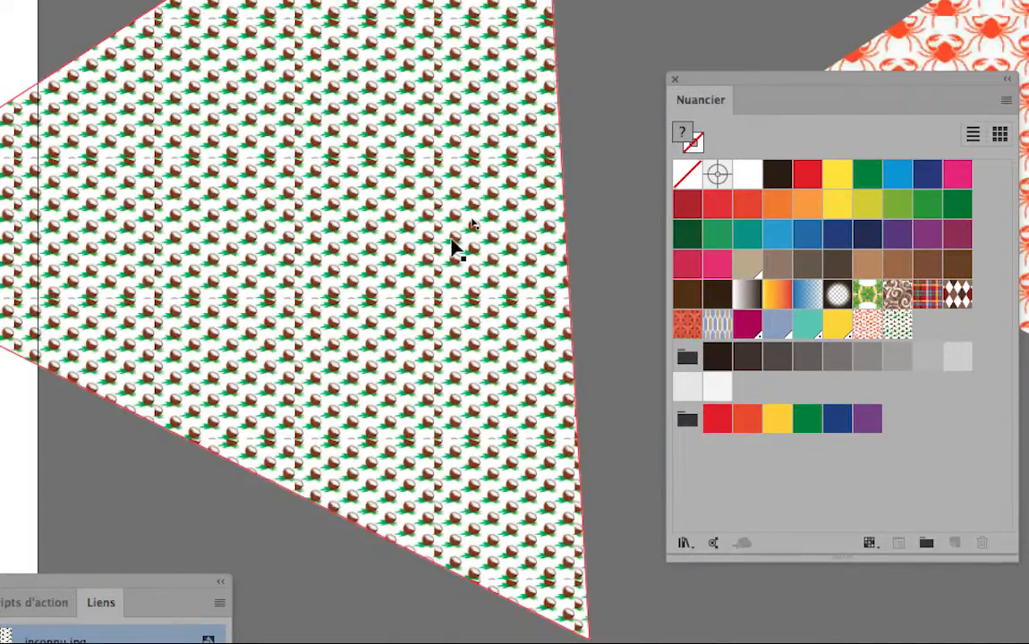
{"action": "scroll", "coordinate": [451, 242], "scroll_direction": "up", "scroll_amount": 3}
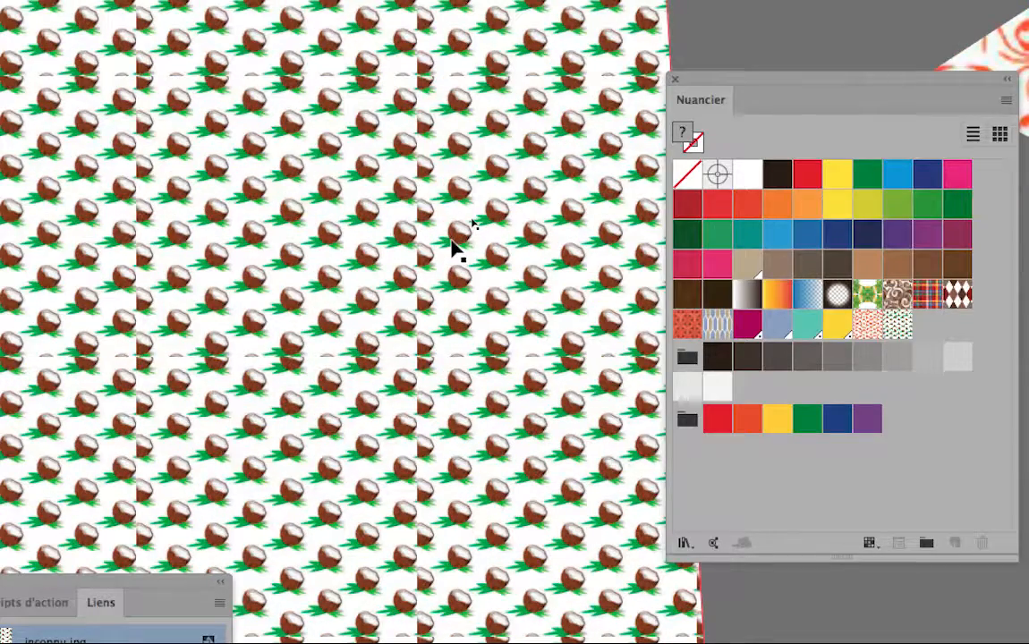
{"action": "scroll", "coordinate": [455, 251], "scroll_direction": "down", "scroll_amount": 2}
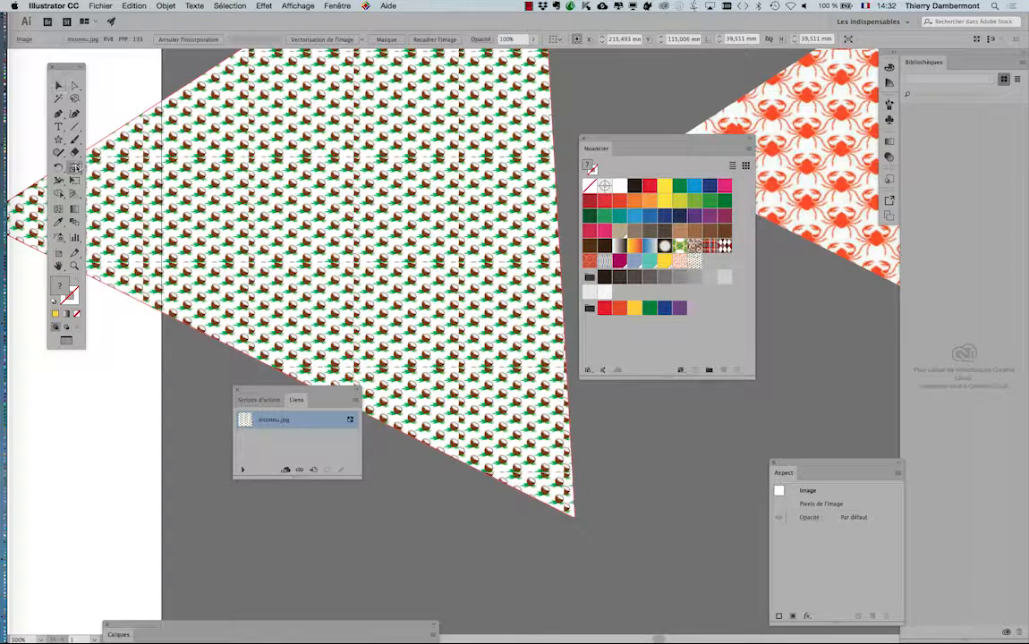
Step: Try to scale the selection's pattern uniformly to 500% with object transformation turned off
{"action": "double_click", "coordinate": [75, 167]}
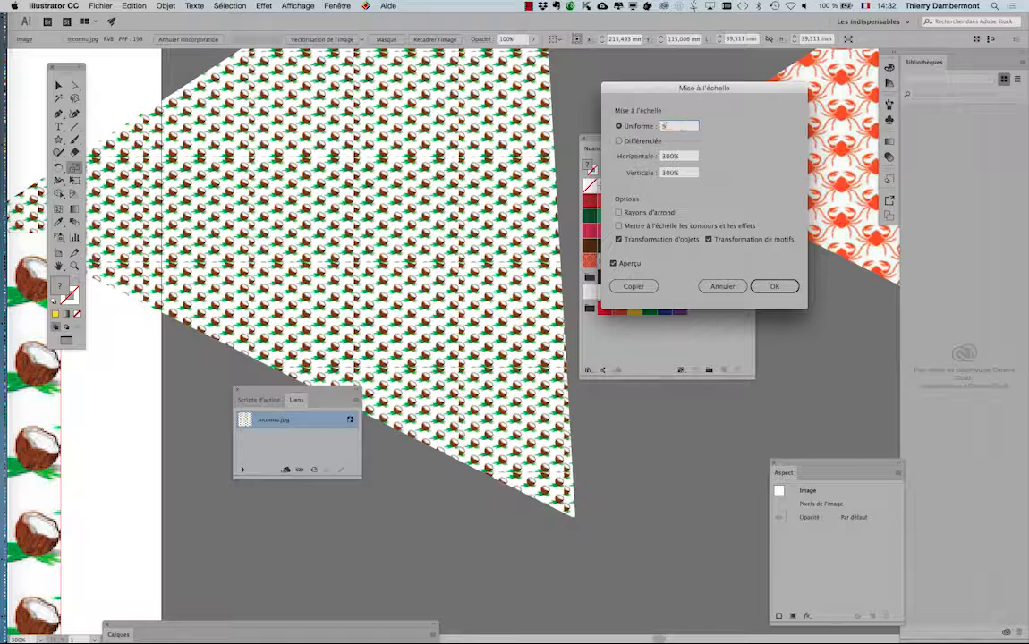
{"action": "left_click", "coordinate": [654, 241]}
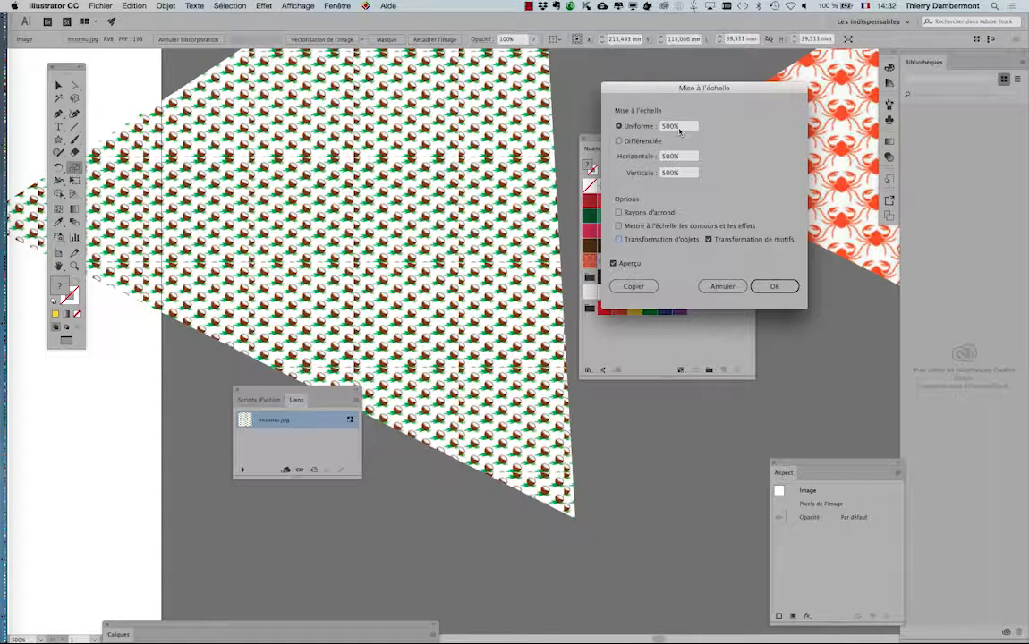
{"action": "key", "text": "Return"}
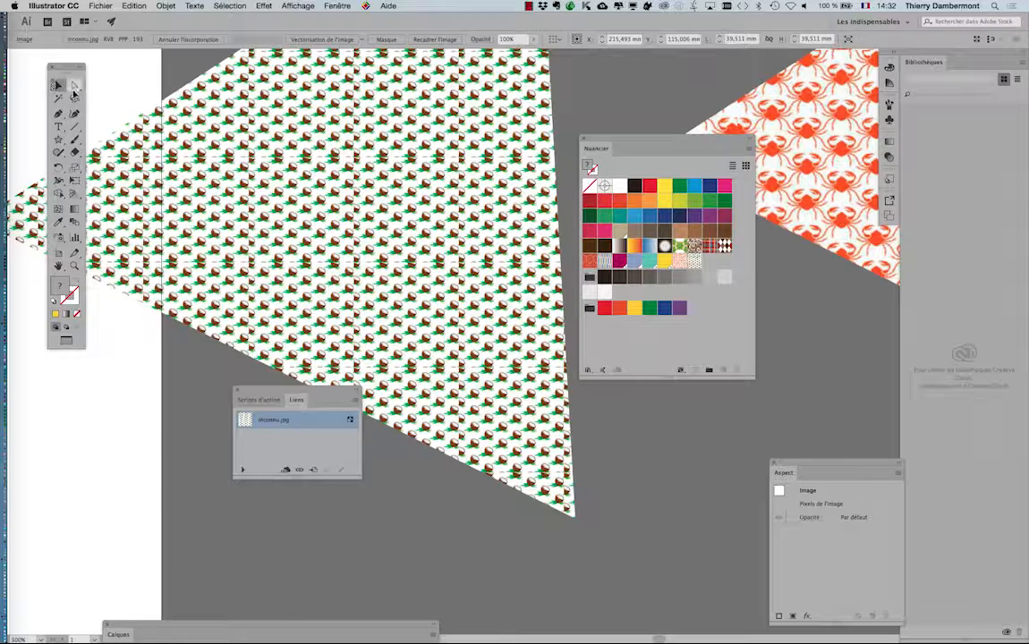
Step: Select the coconut triangle and scale only its pattern uniformly to 200%
{"action": "left_click", "coordinate": [178, 176]}
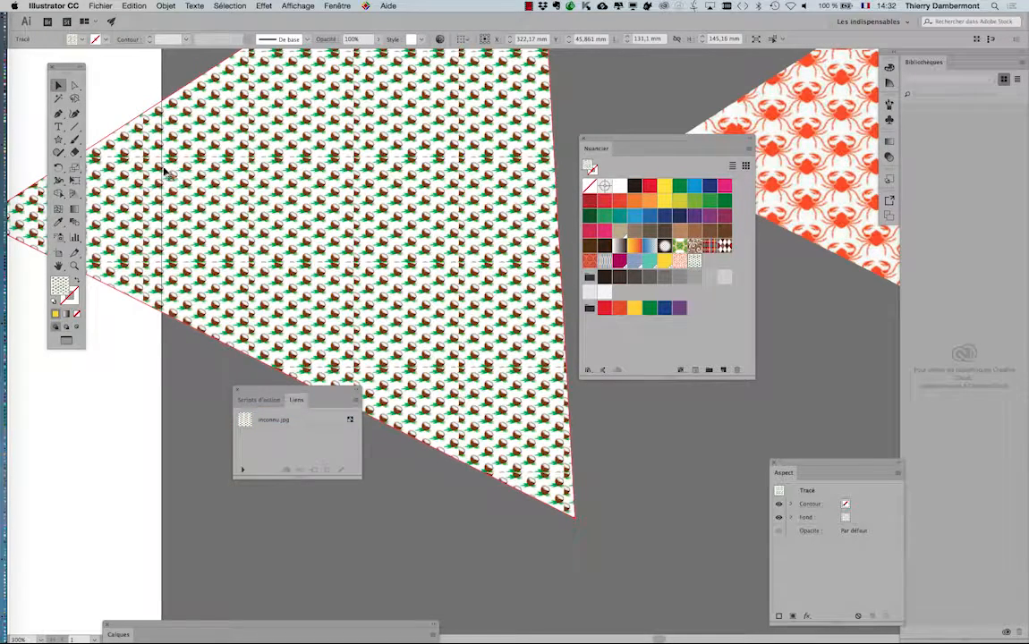
{"action": "double_click", "coordinate": [76, 168]}
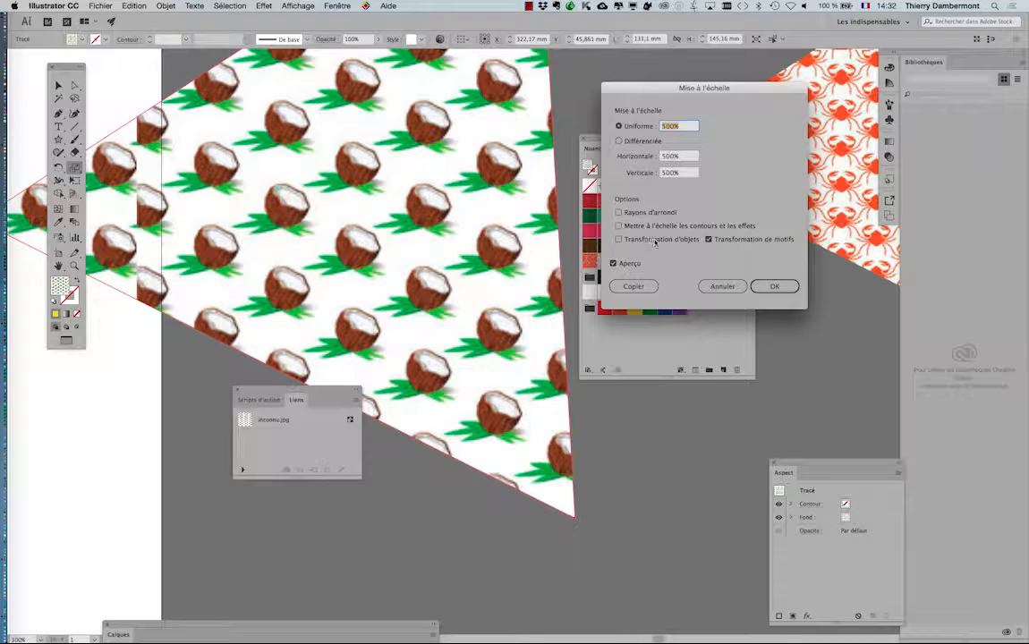
{"action": "type", "text": "200"}
{"action": "key", "text": "Tab"}
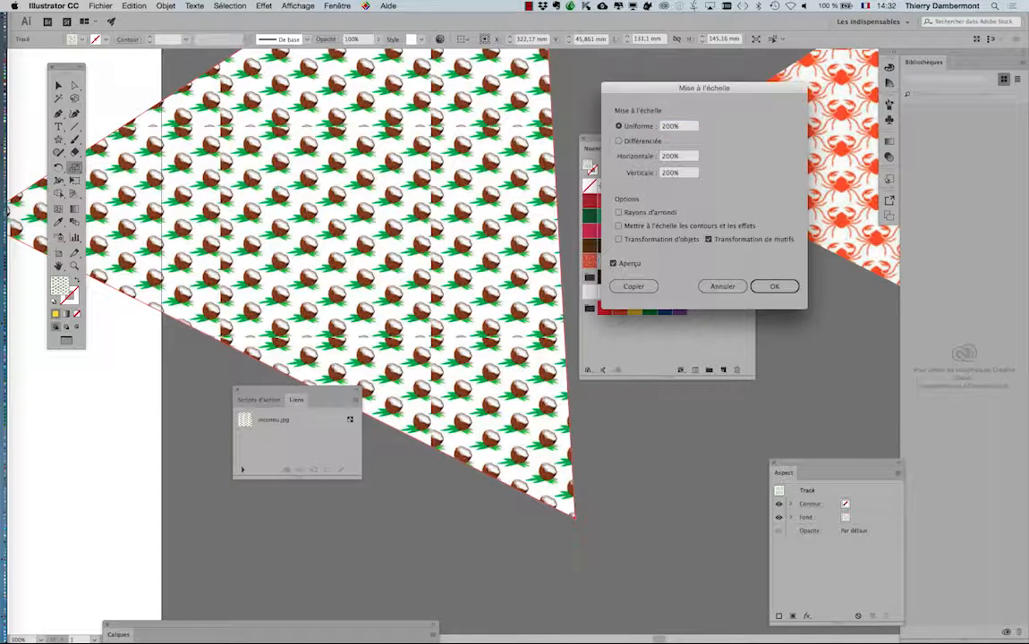
{"action": "left_click", "coordinate": [774, 286]}
Step: Switch to Firefox, enlarge the coconut image to 240% to examine its edges, and return to Illustrator
{"action": "key", "text": "super+Tab"}
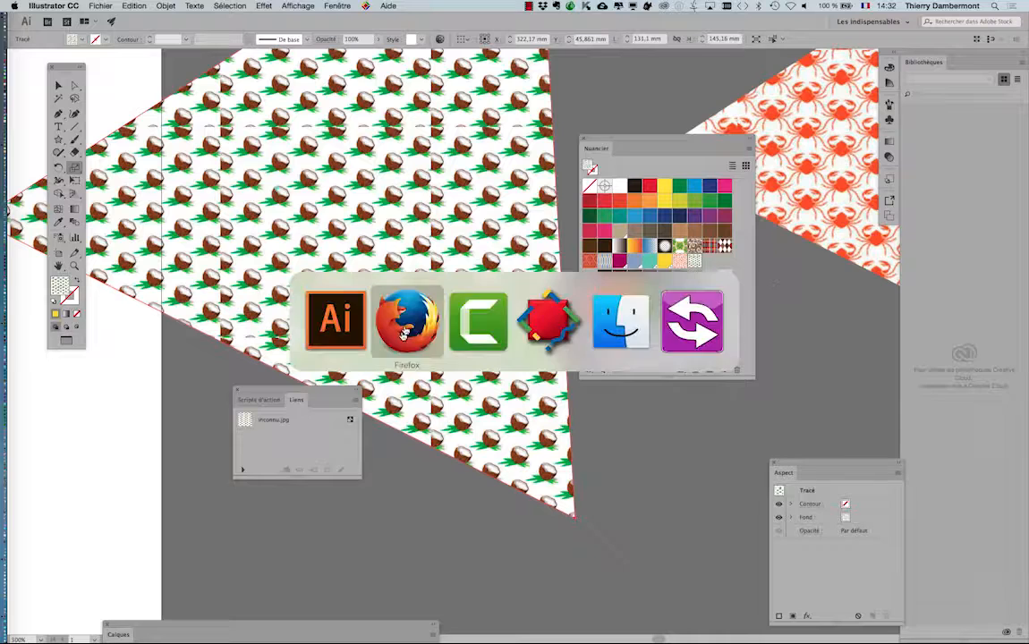
{"action": "left_click", "coordinate": [397, 341]}
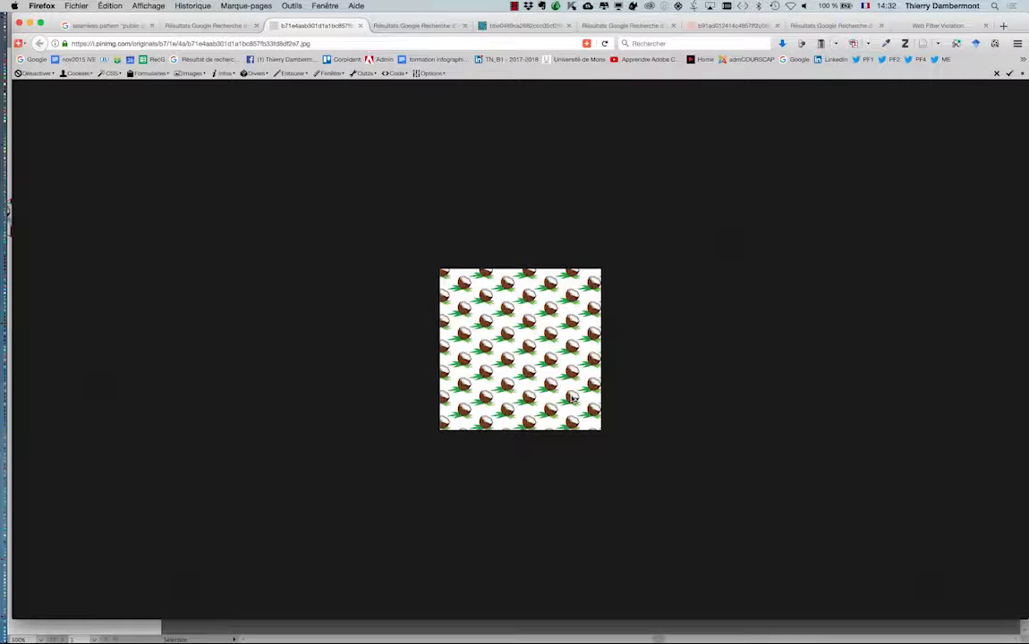
{"action": "key", "text": "super+plus"}
{"action": "key", "text": "super+plus"}
{"action": "key", "text": "super+plus"}
{"action": "key", "text": "super+plus"}
{"action": "key", "text": "super+plus"}
{"action": "key", "text": "super+plus"}
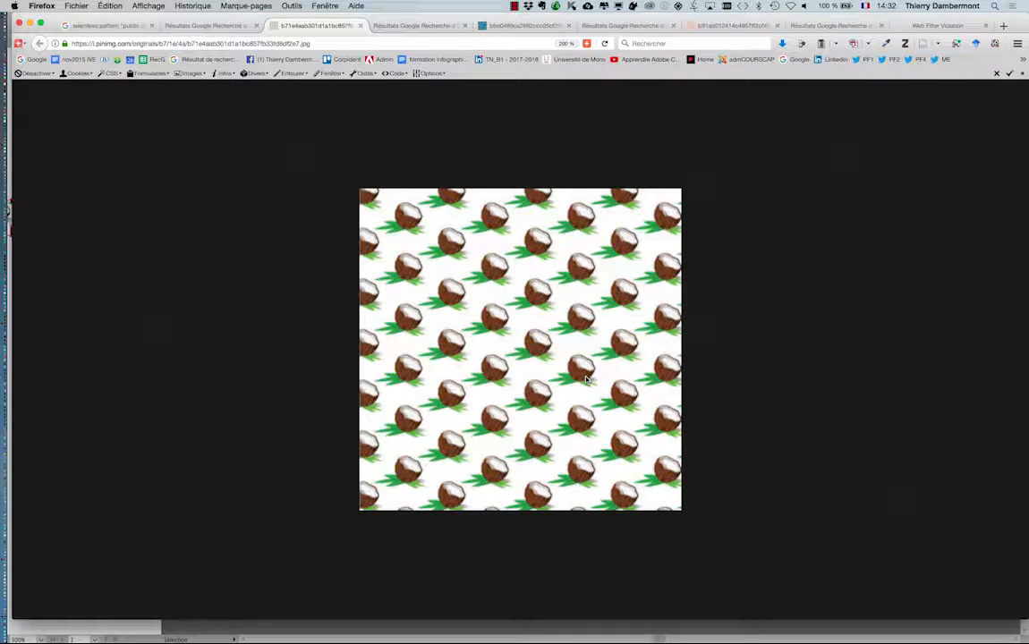
{"action": "key", "text": "super+plus"}
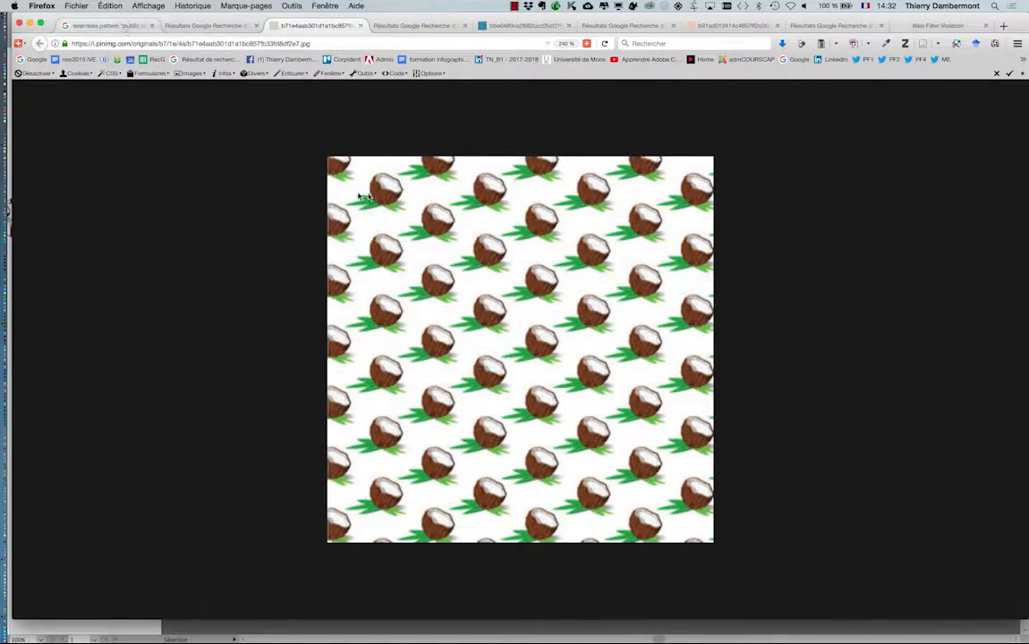
{"action": "key", "text": "super+Tab"}
{"action": "left_click", "coordinate": [425, 343]}
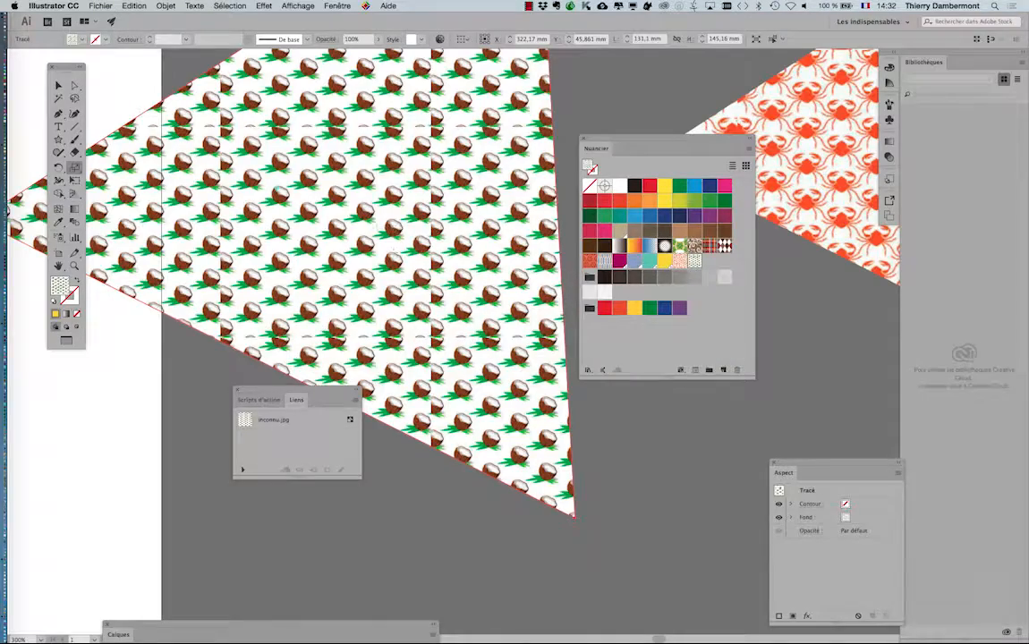